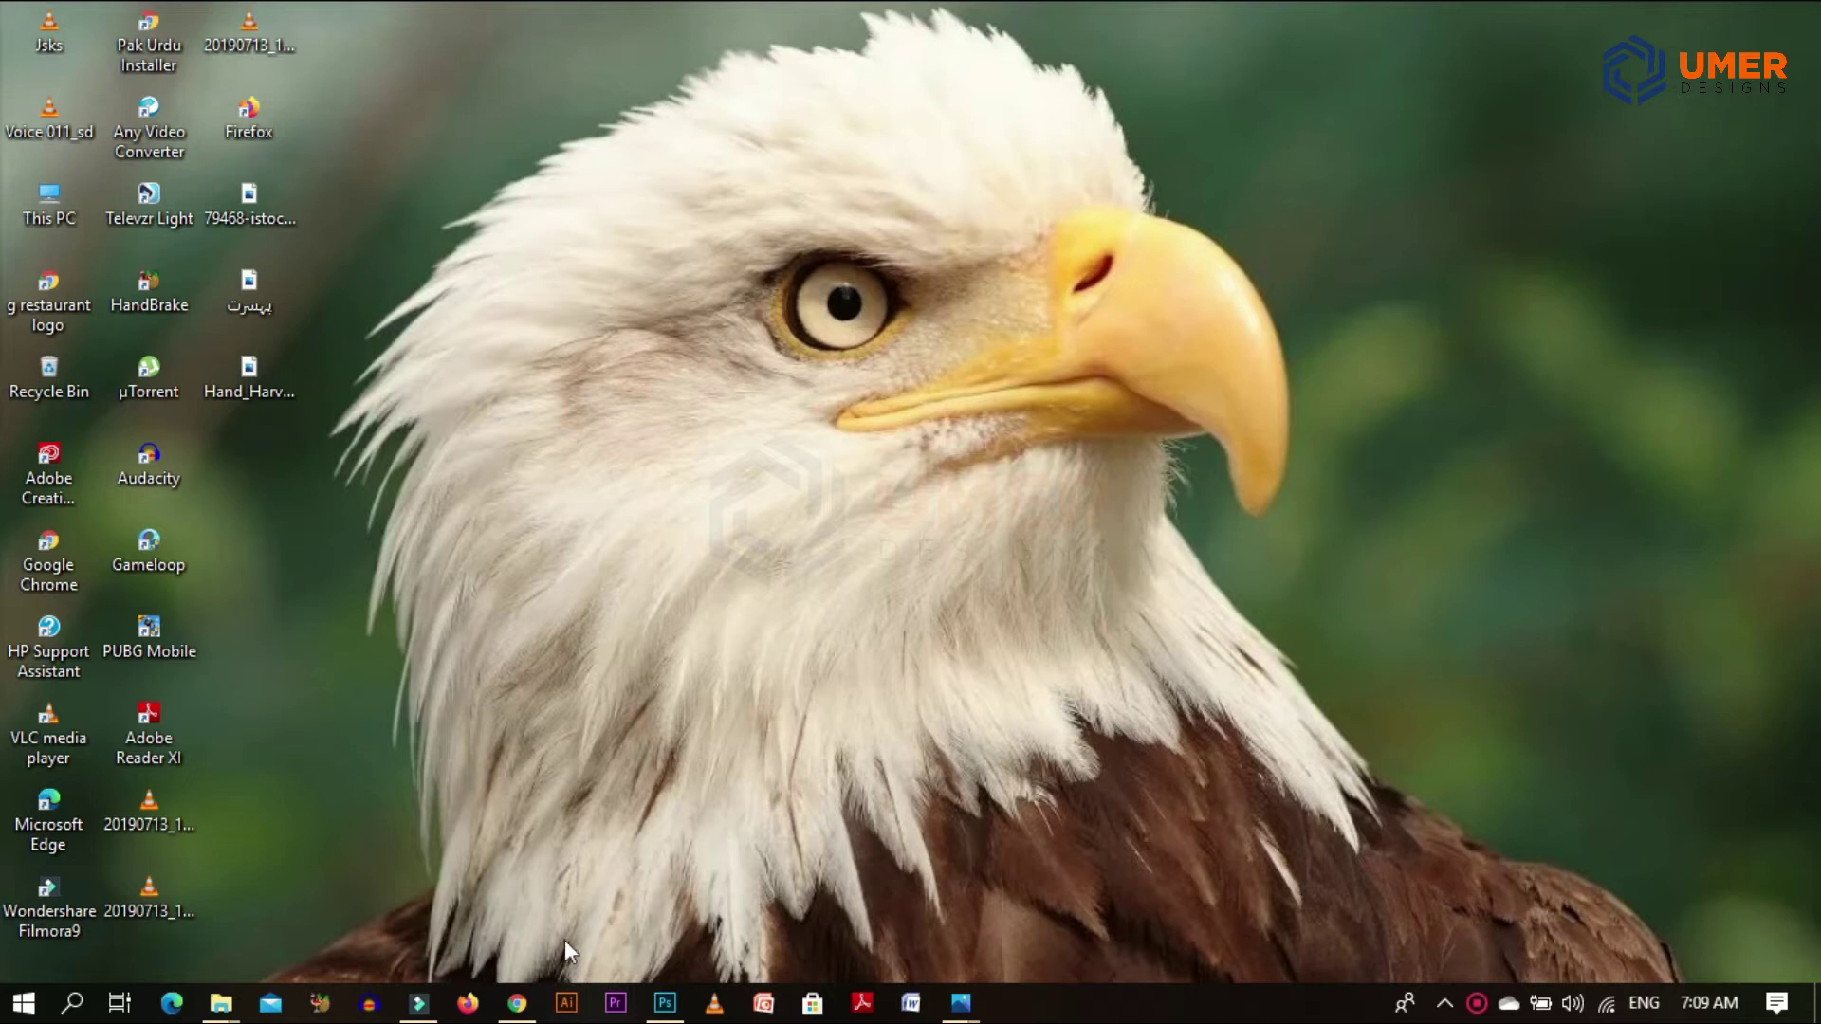
Switch to Photoshop and erase the white background around the red perfume bottle with the Magic Eraser tool.
click(665, 1003)
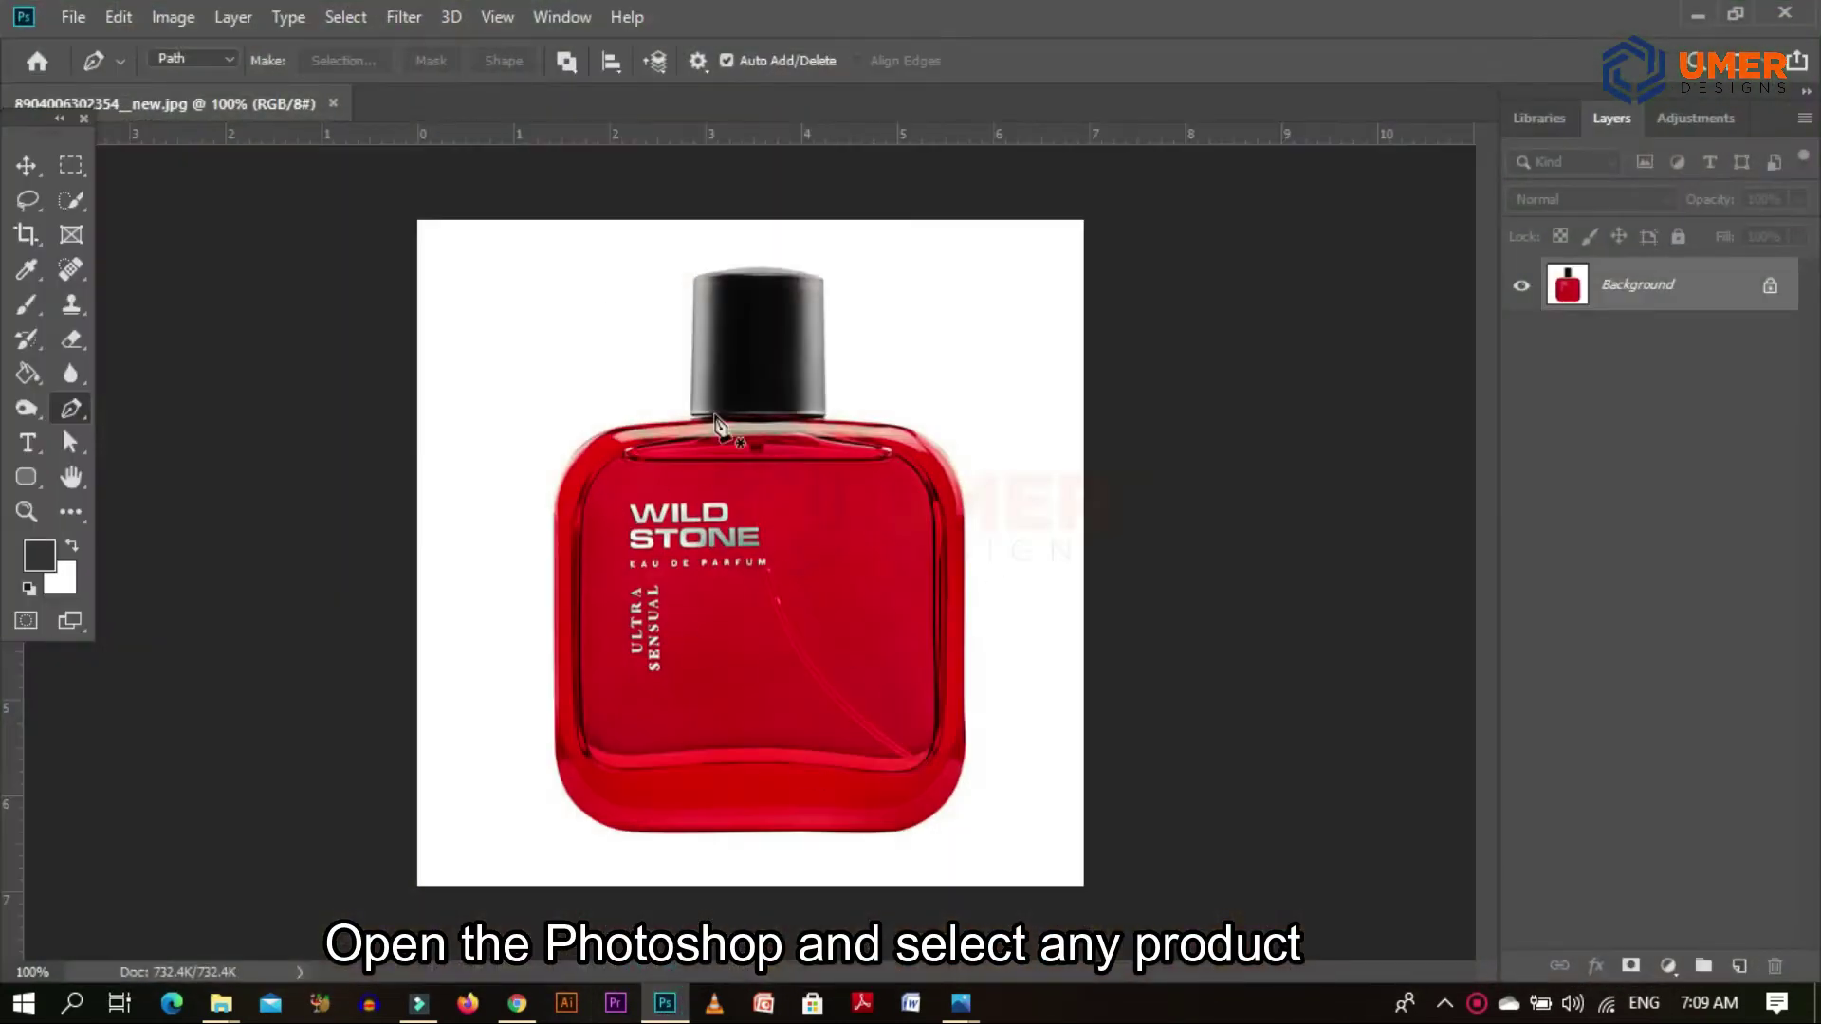
click(26, 165)
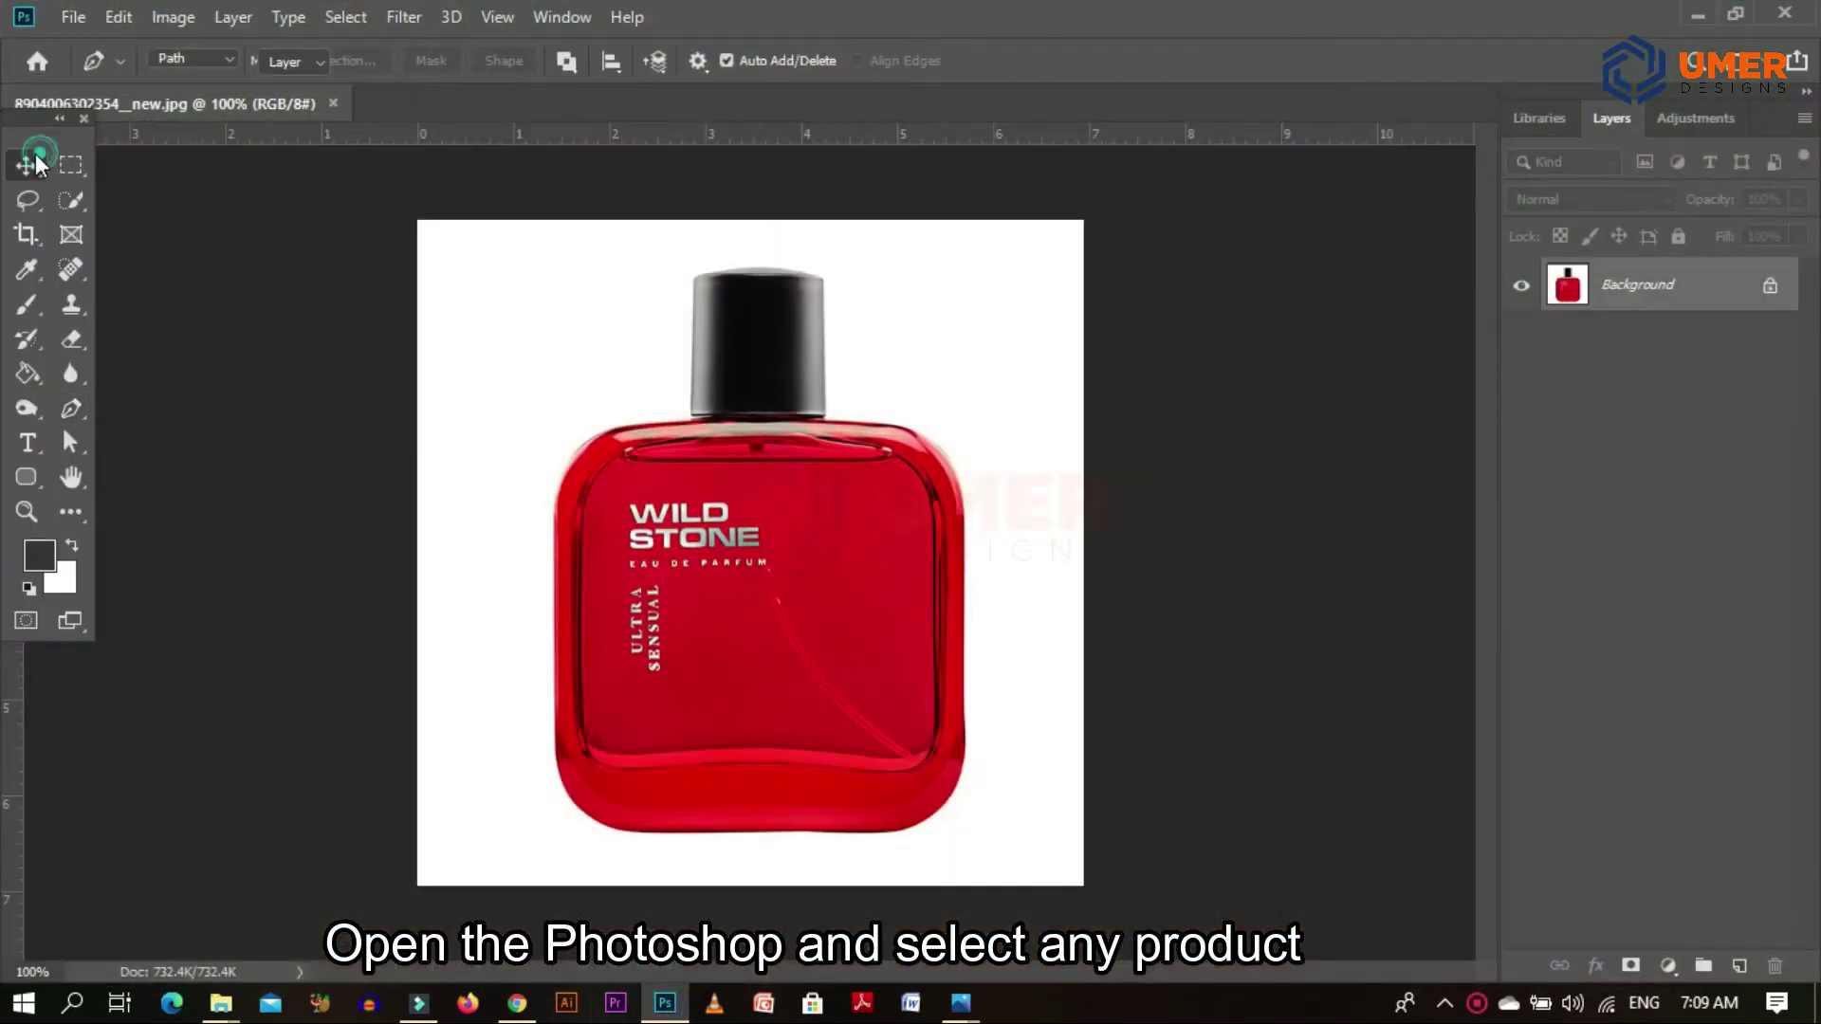
click(71, 339)
click(185, 391)
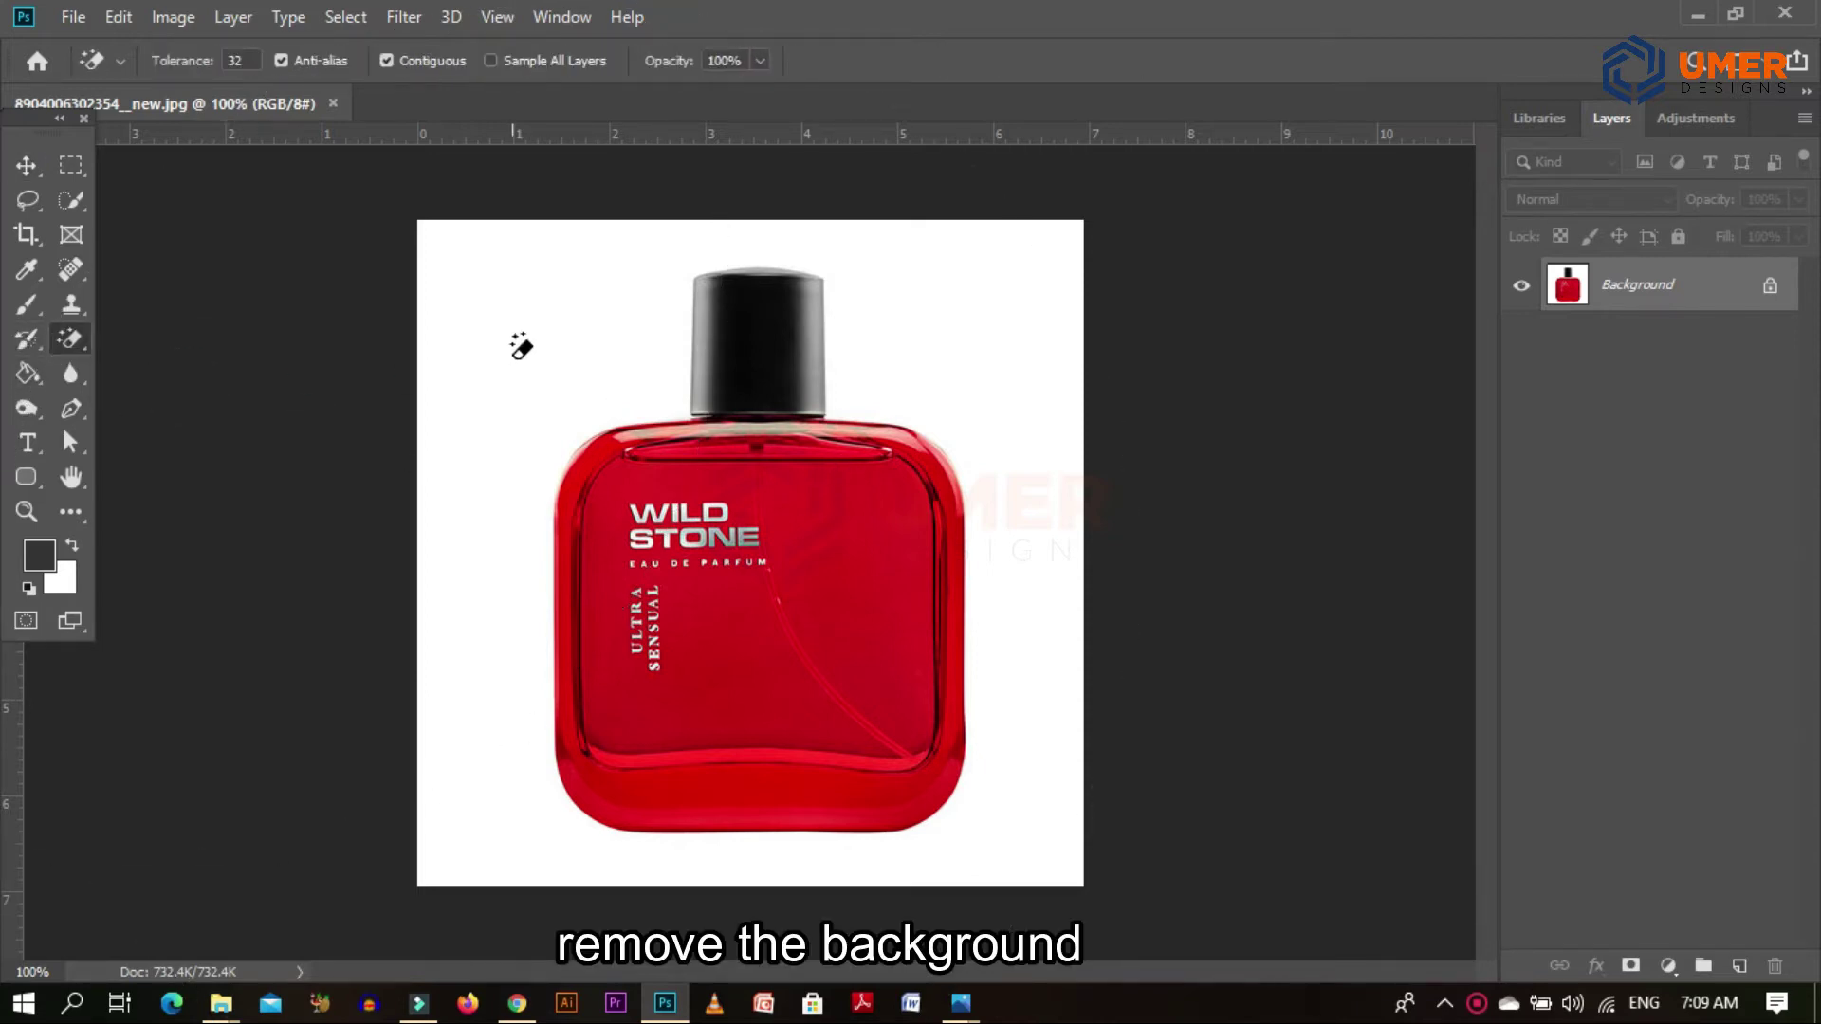
click(506, 355)
click(26, 165)
drag(934, 574, 725, 581)
key(ctrl+z)
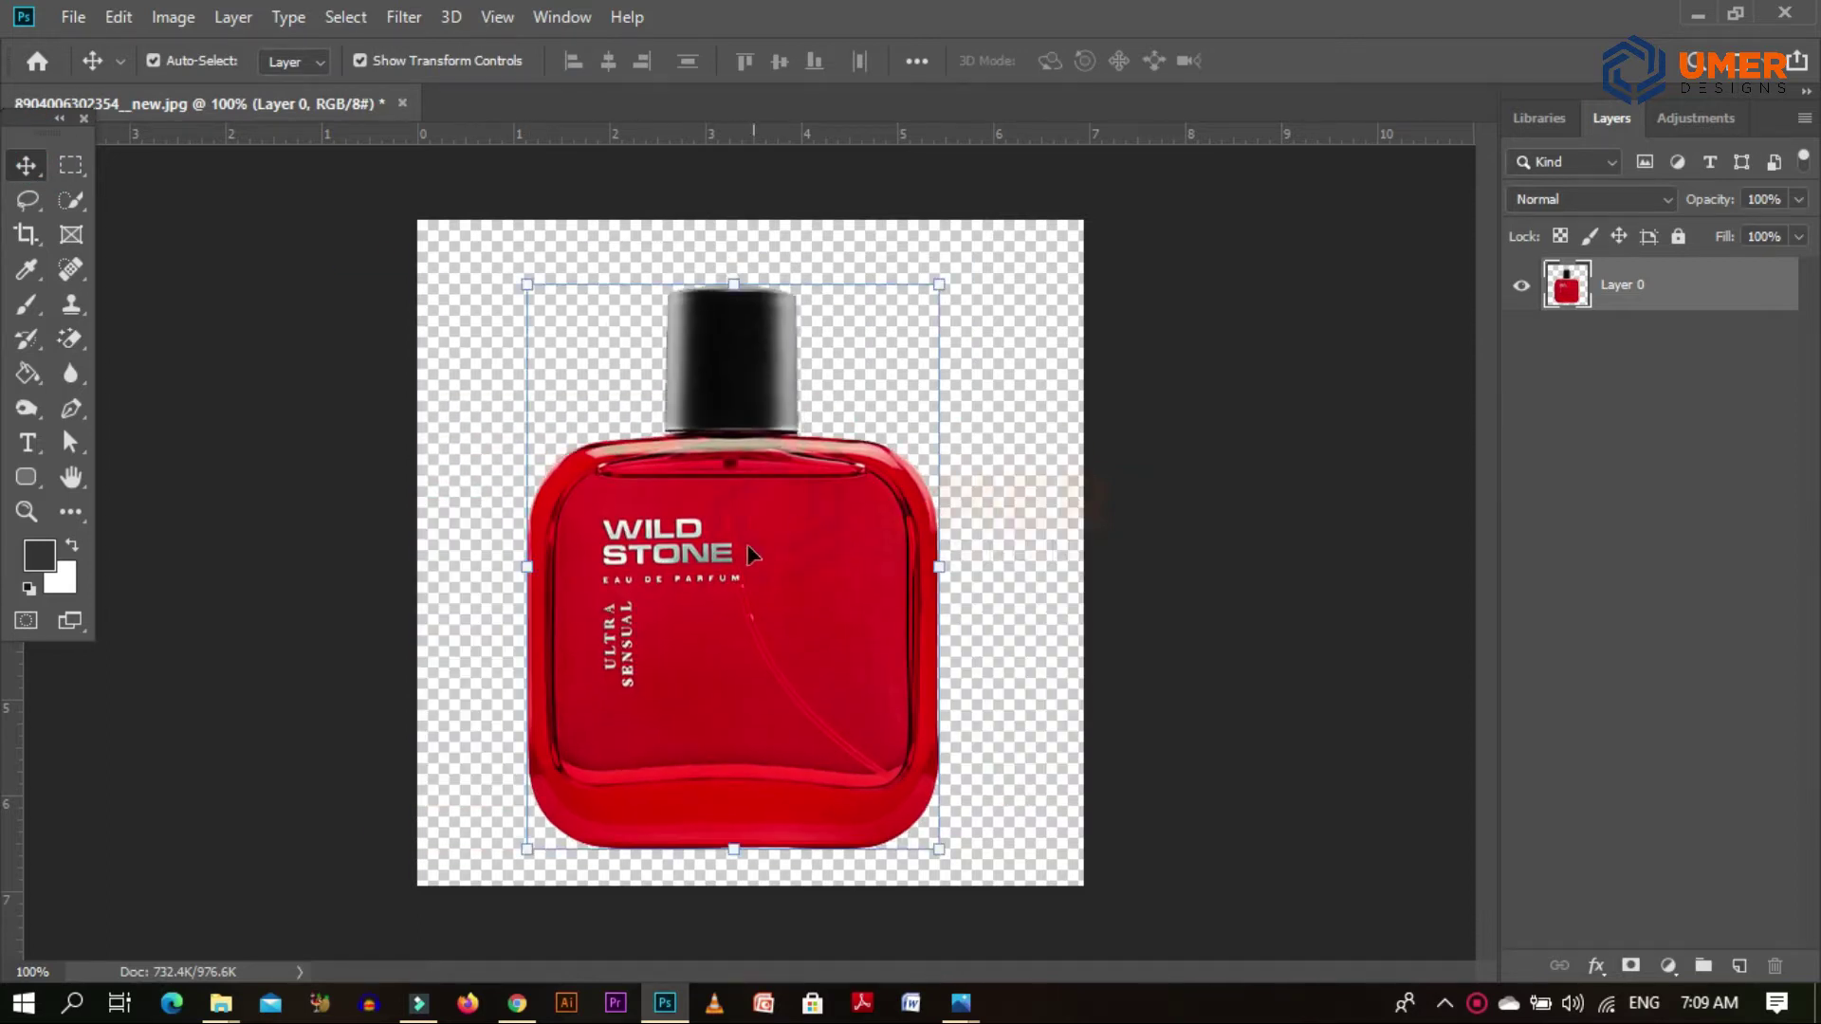
Create a new 2000 x 2000 pixel document at 72 pixels/inch in RGB Color with a white background.
click(75, 14)
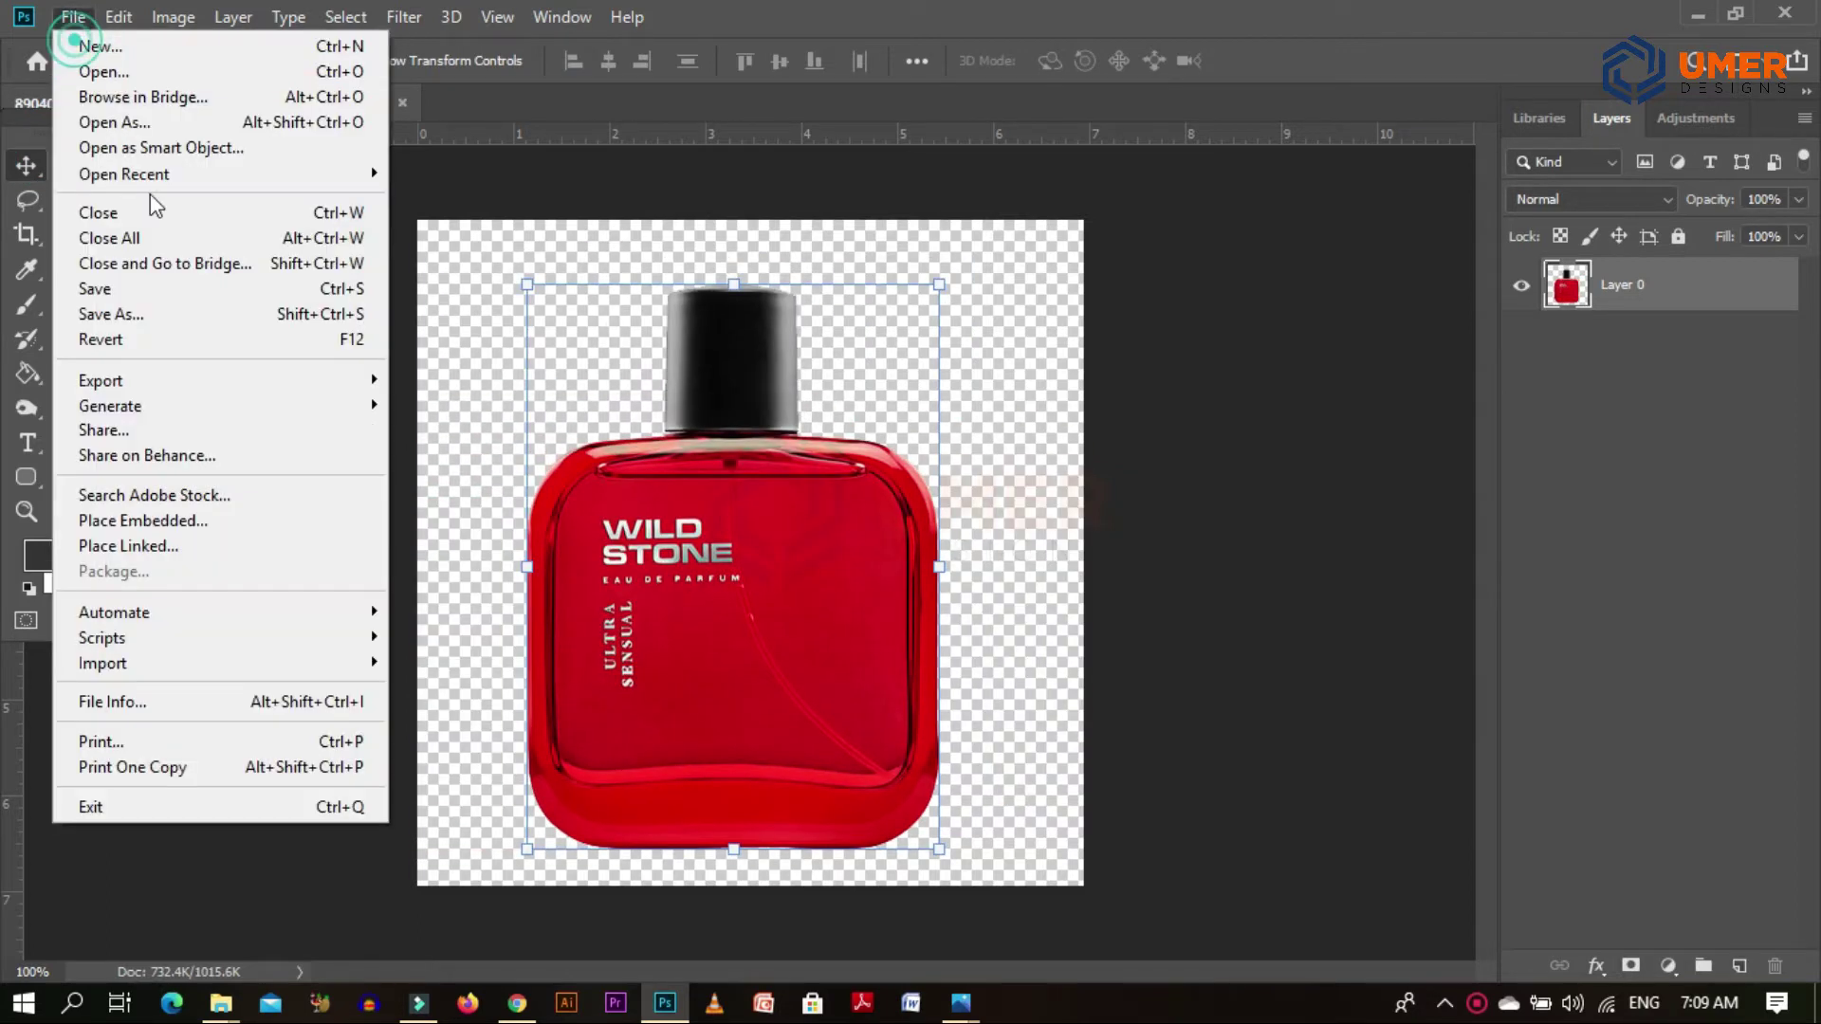
click(203, 47)
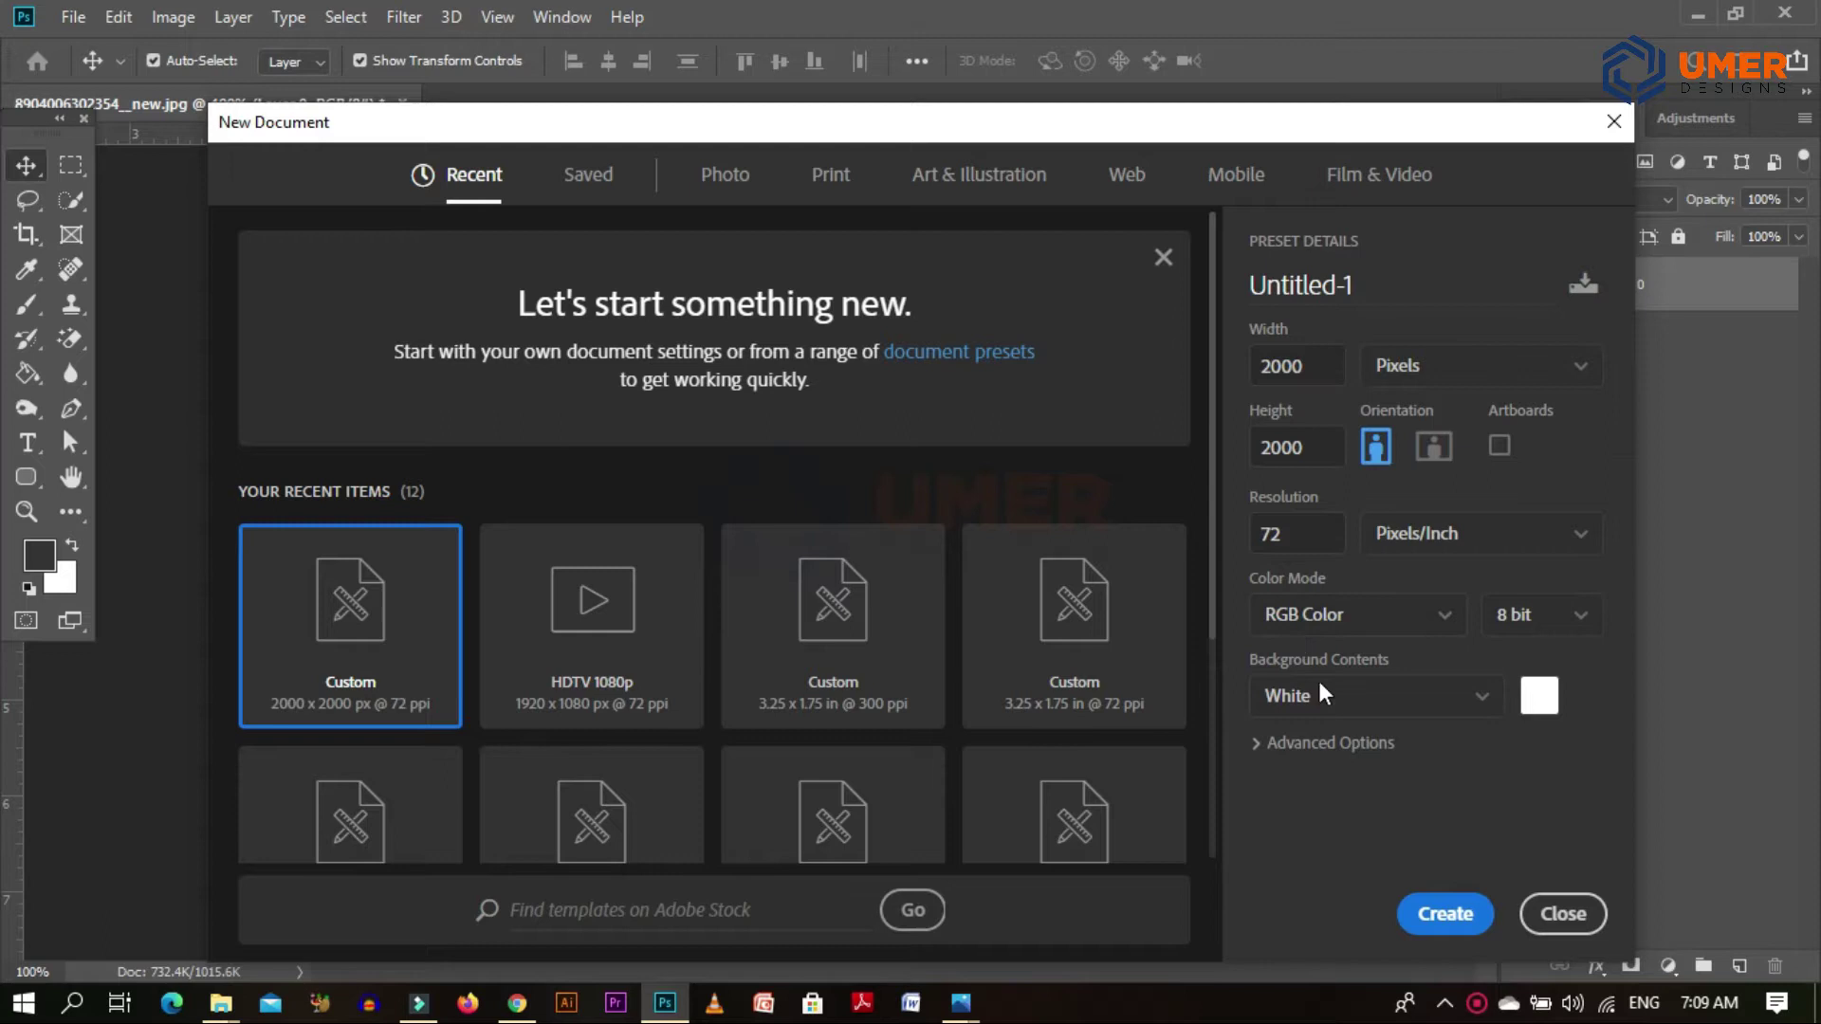
click(1445, 913)
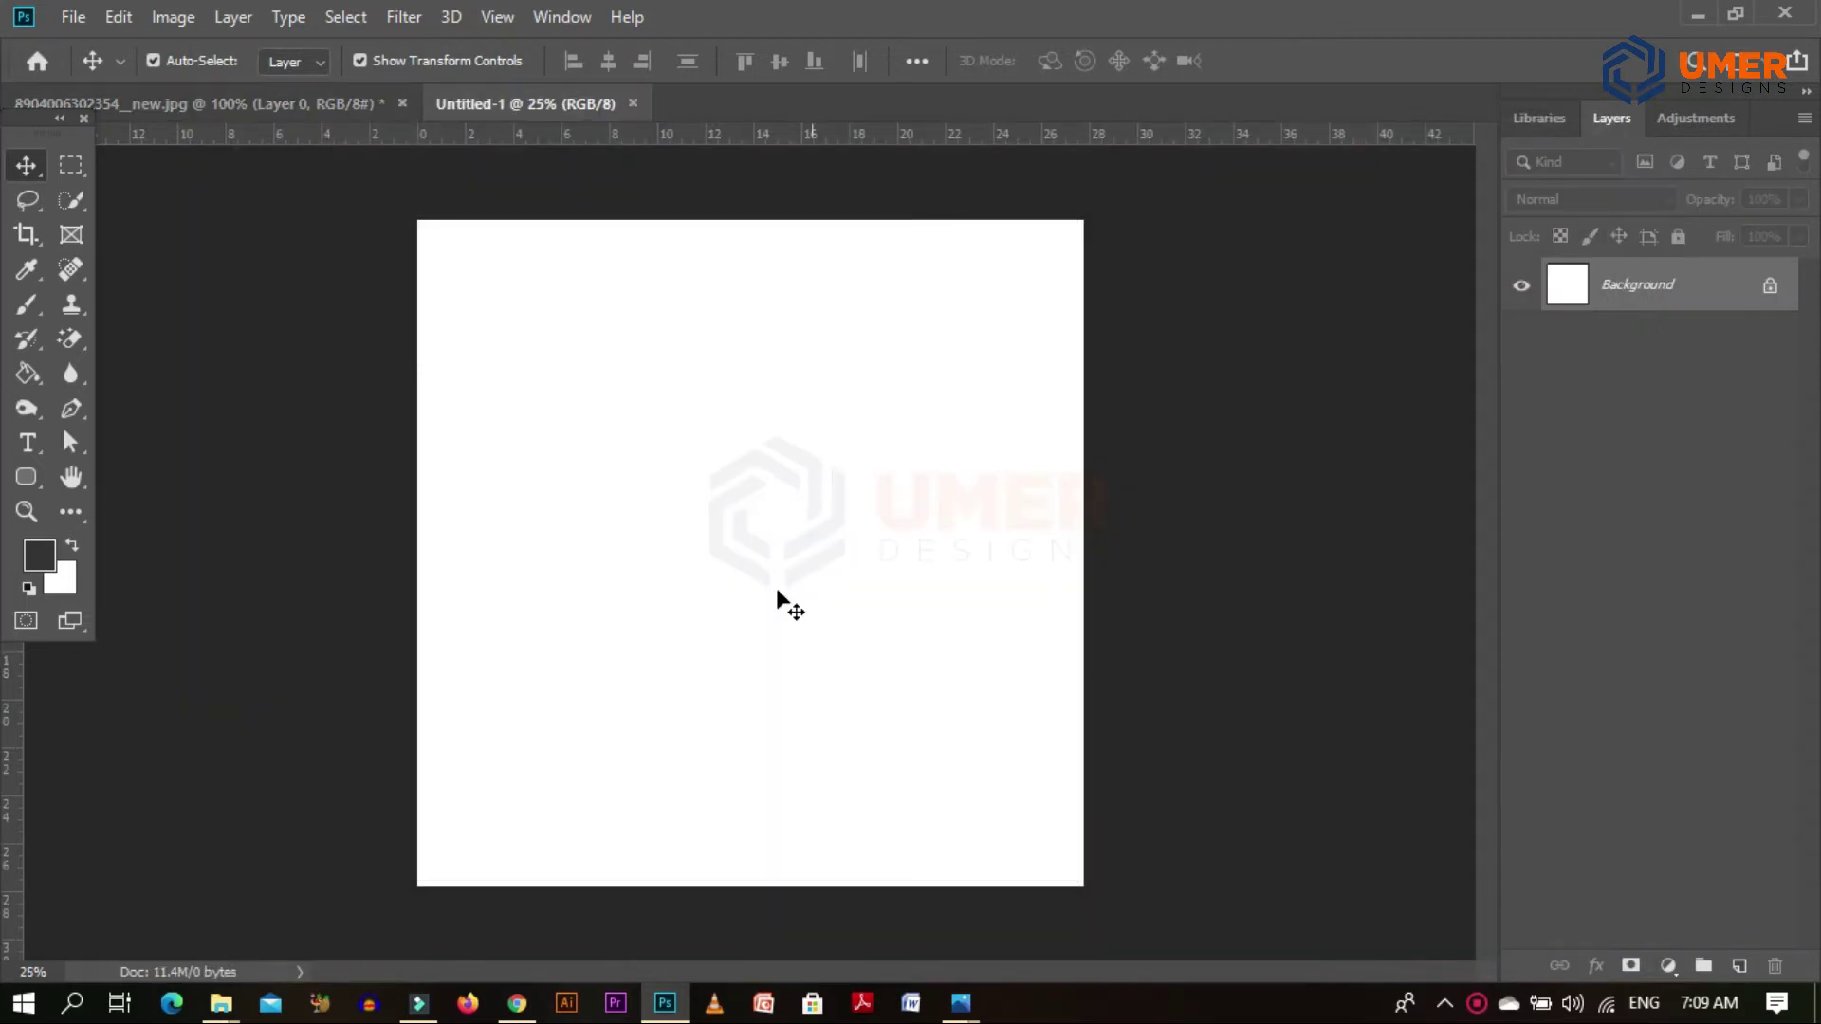
Copy the cut-out bottle from the product image and paste it into the new document.
click(373, 107)
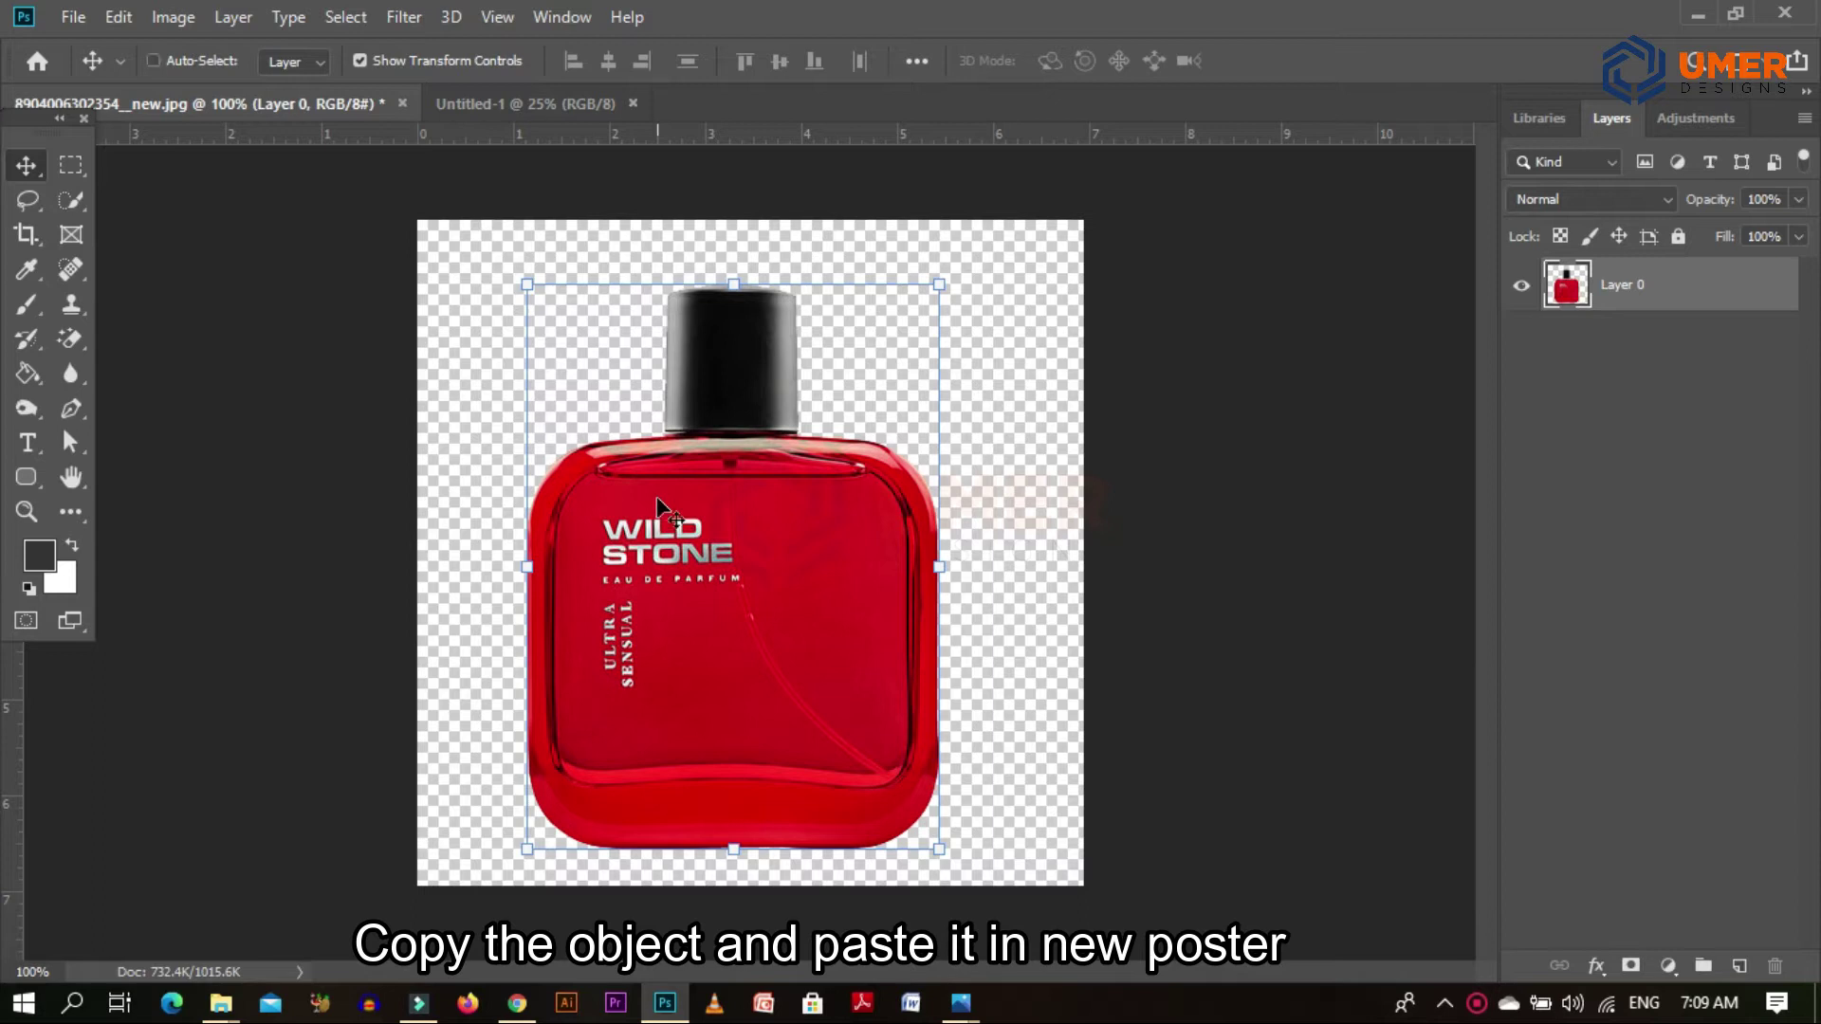
key(ctrl+a)
key(ctrl+c)
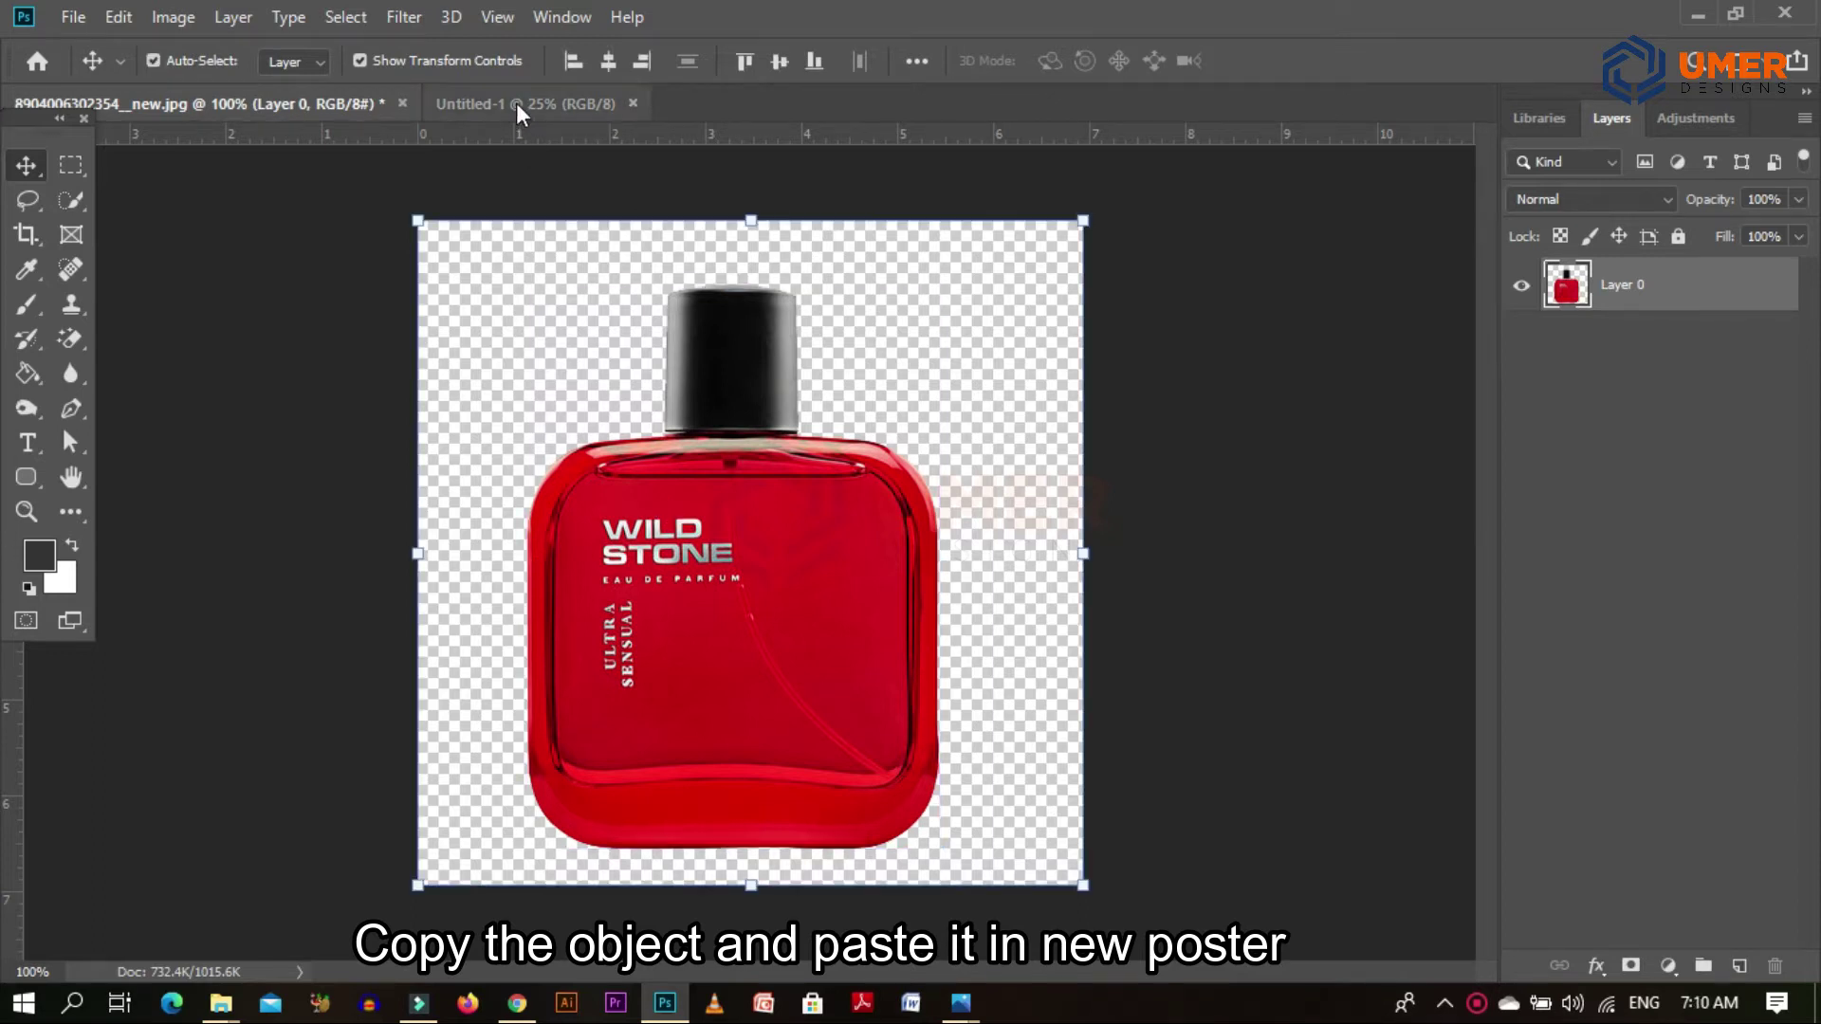
click(516, 103)
key(ctrl+v)
Enlarge the pasted bottle to about 302% and move it slightly higher on the canvas.
drag(801, 618, 860, 710)
key(ctrl+z)
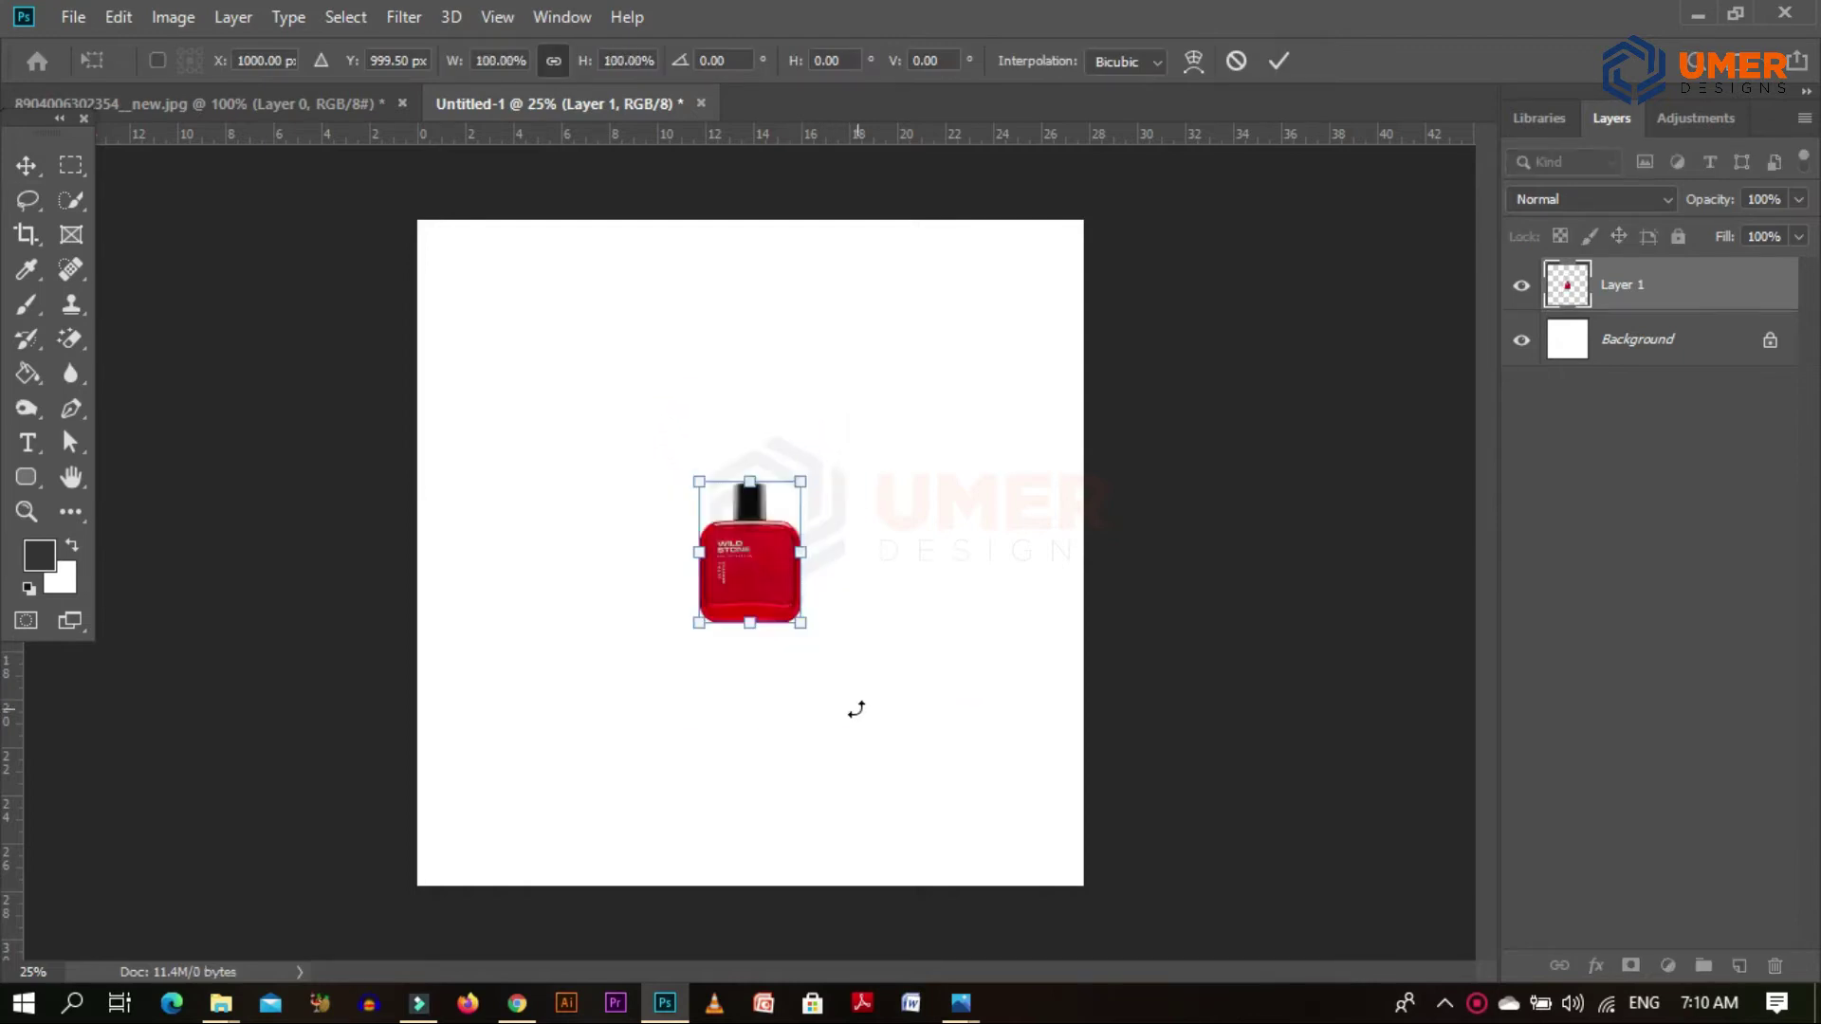
drag(801, 632, 909, 771)
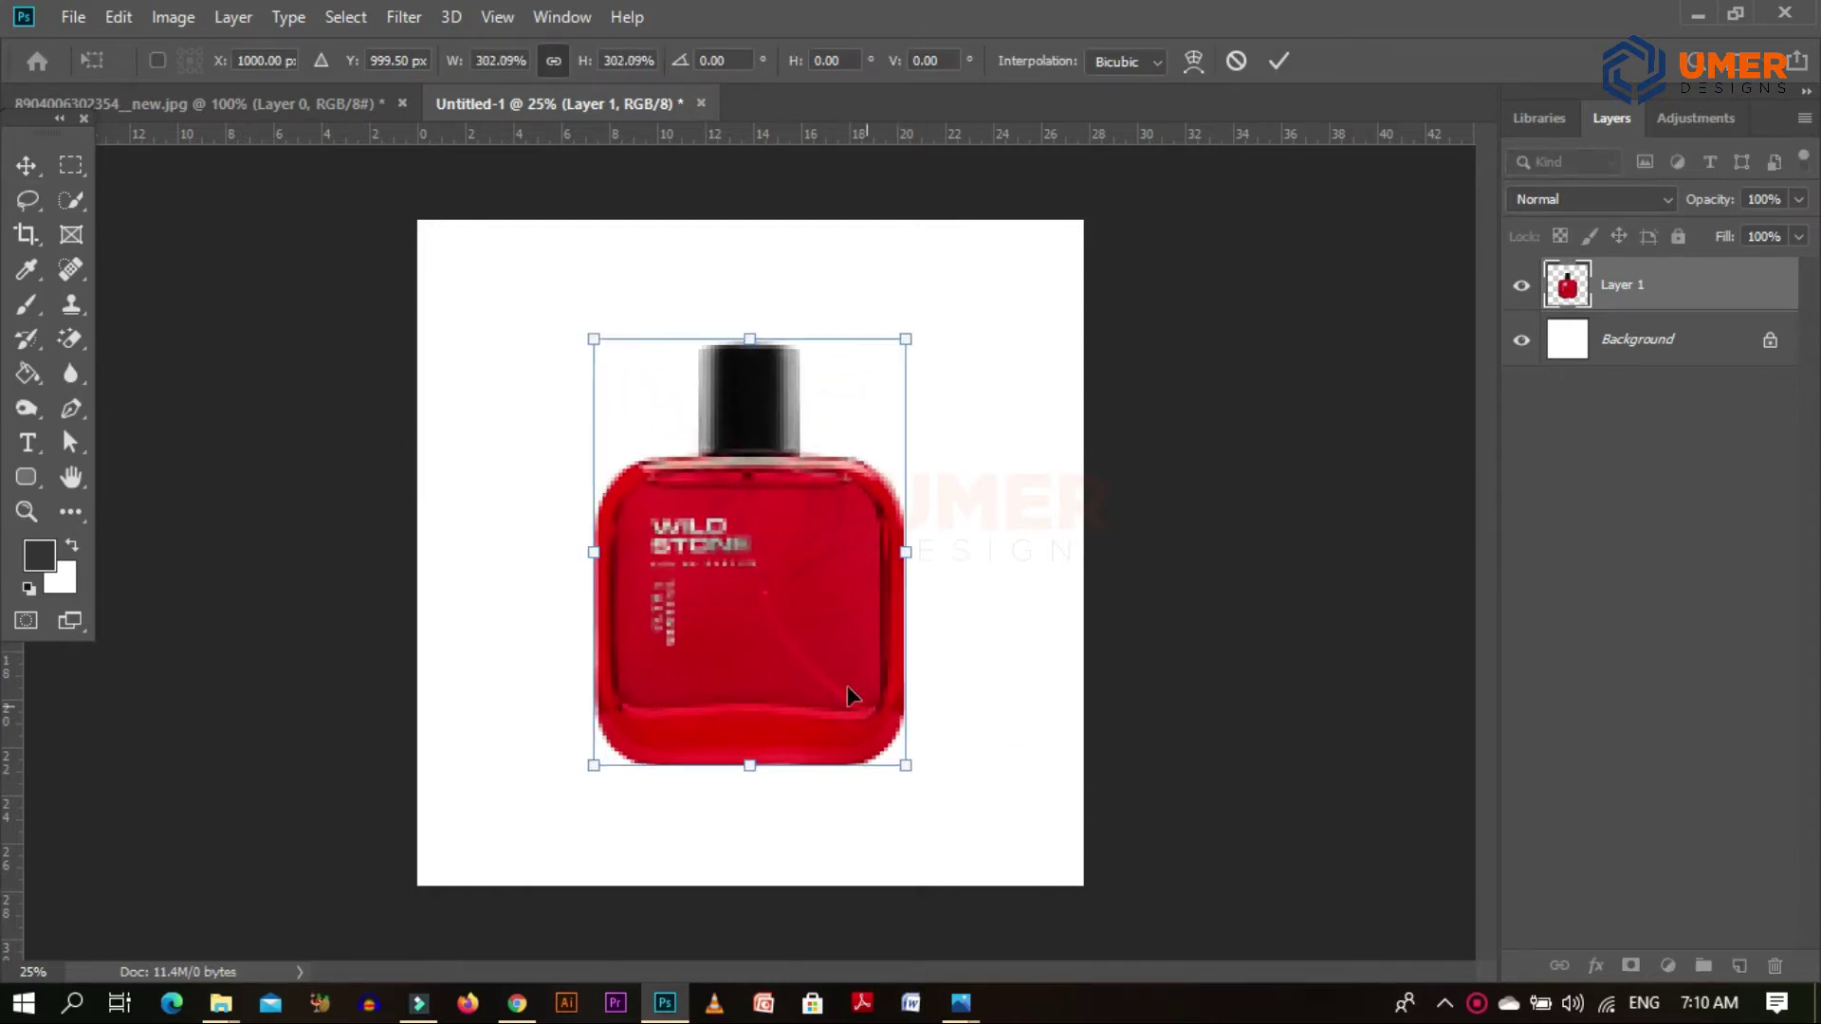
drag(847, 694, 841, 633)
click(25, 165)
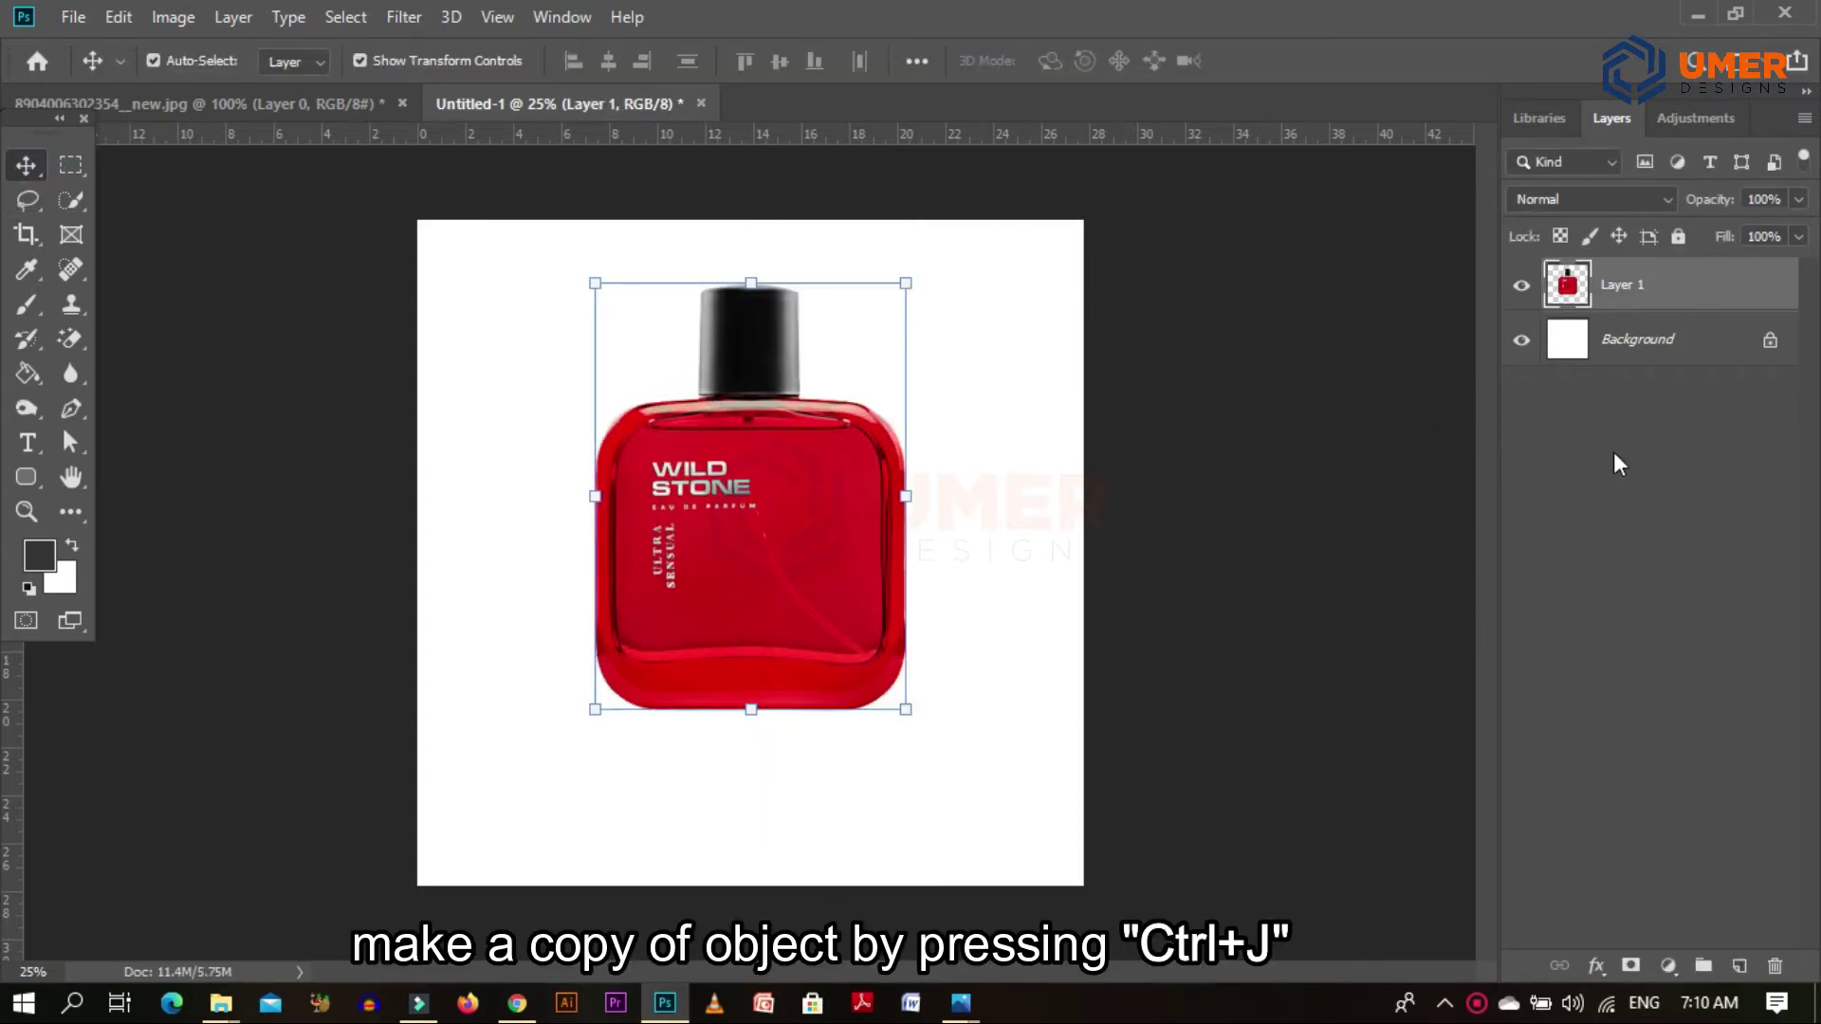
Duplicate the bottle layer, place the copy beneath the original in the layer order and keep the copy selected.
drag(1659, 304, 1739, 966)
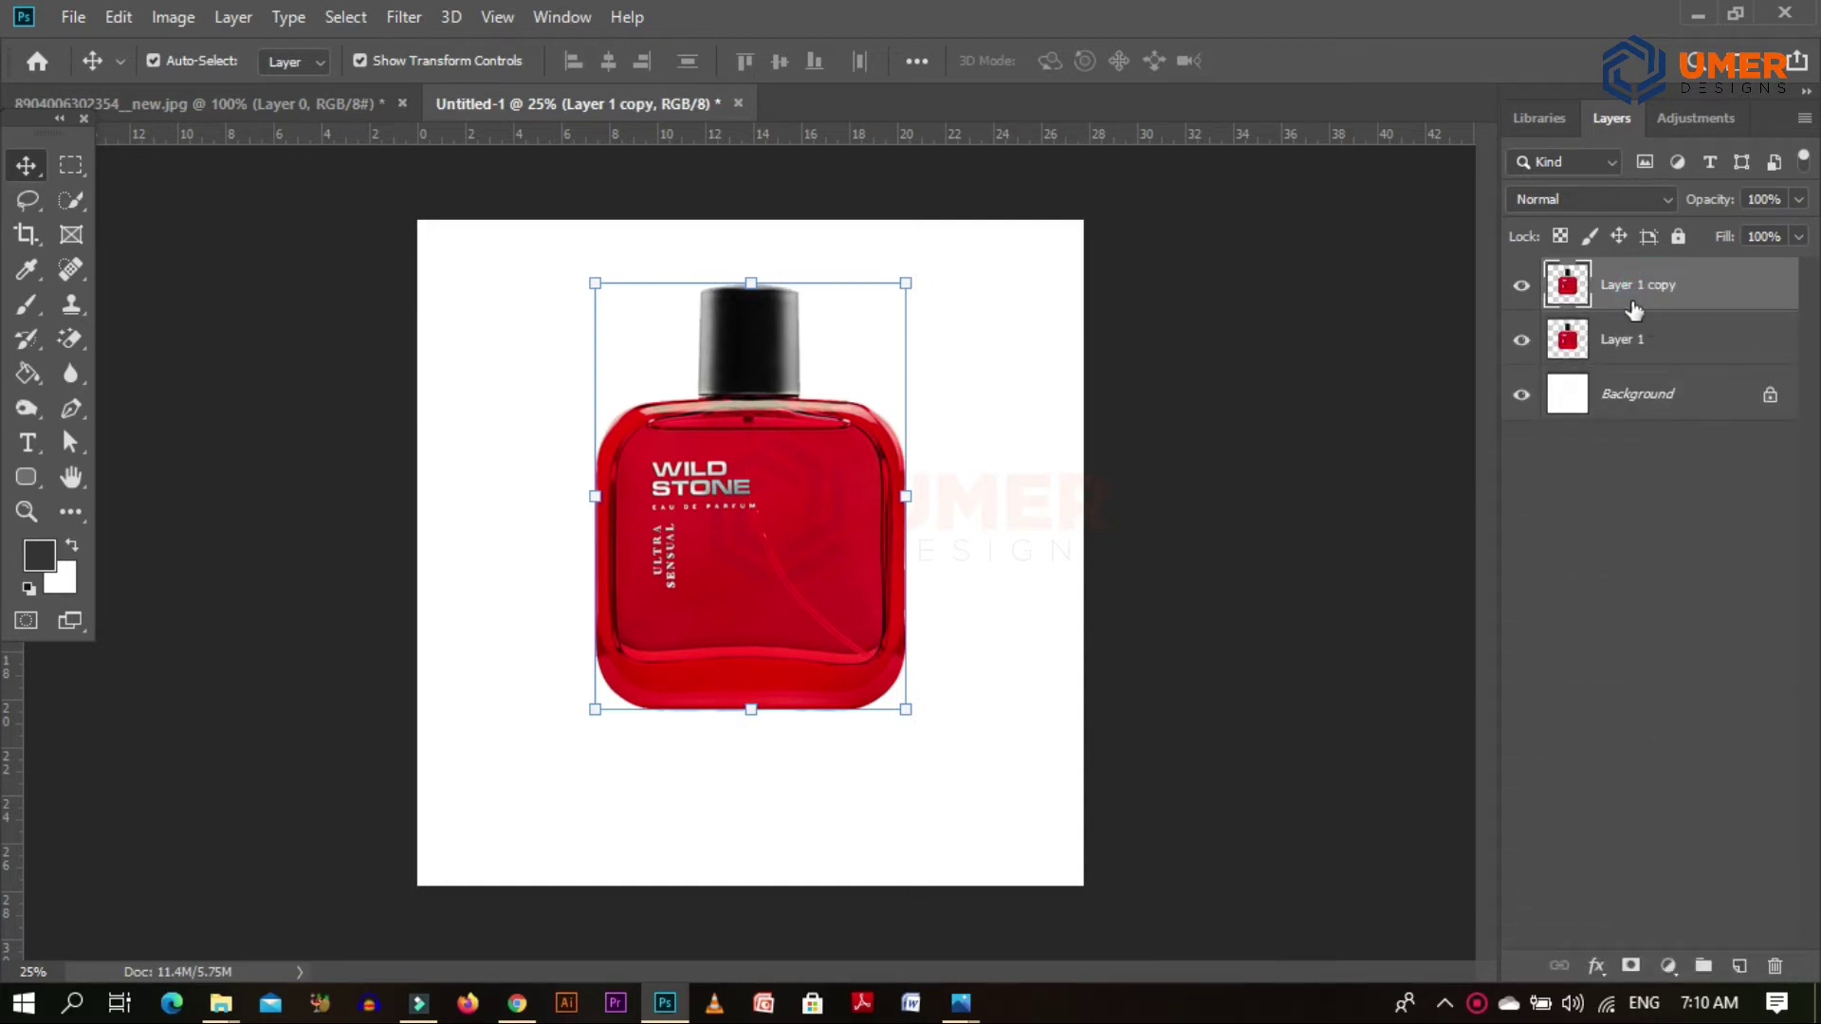
drag(1653, 283, 1651, 370)
key(g)
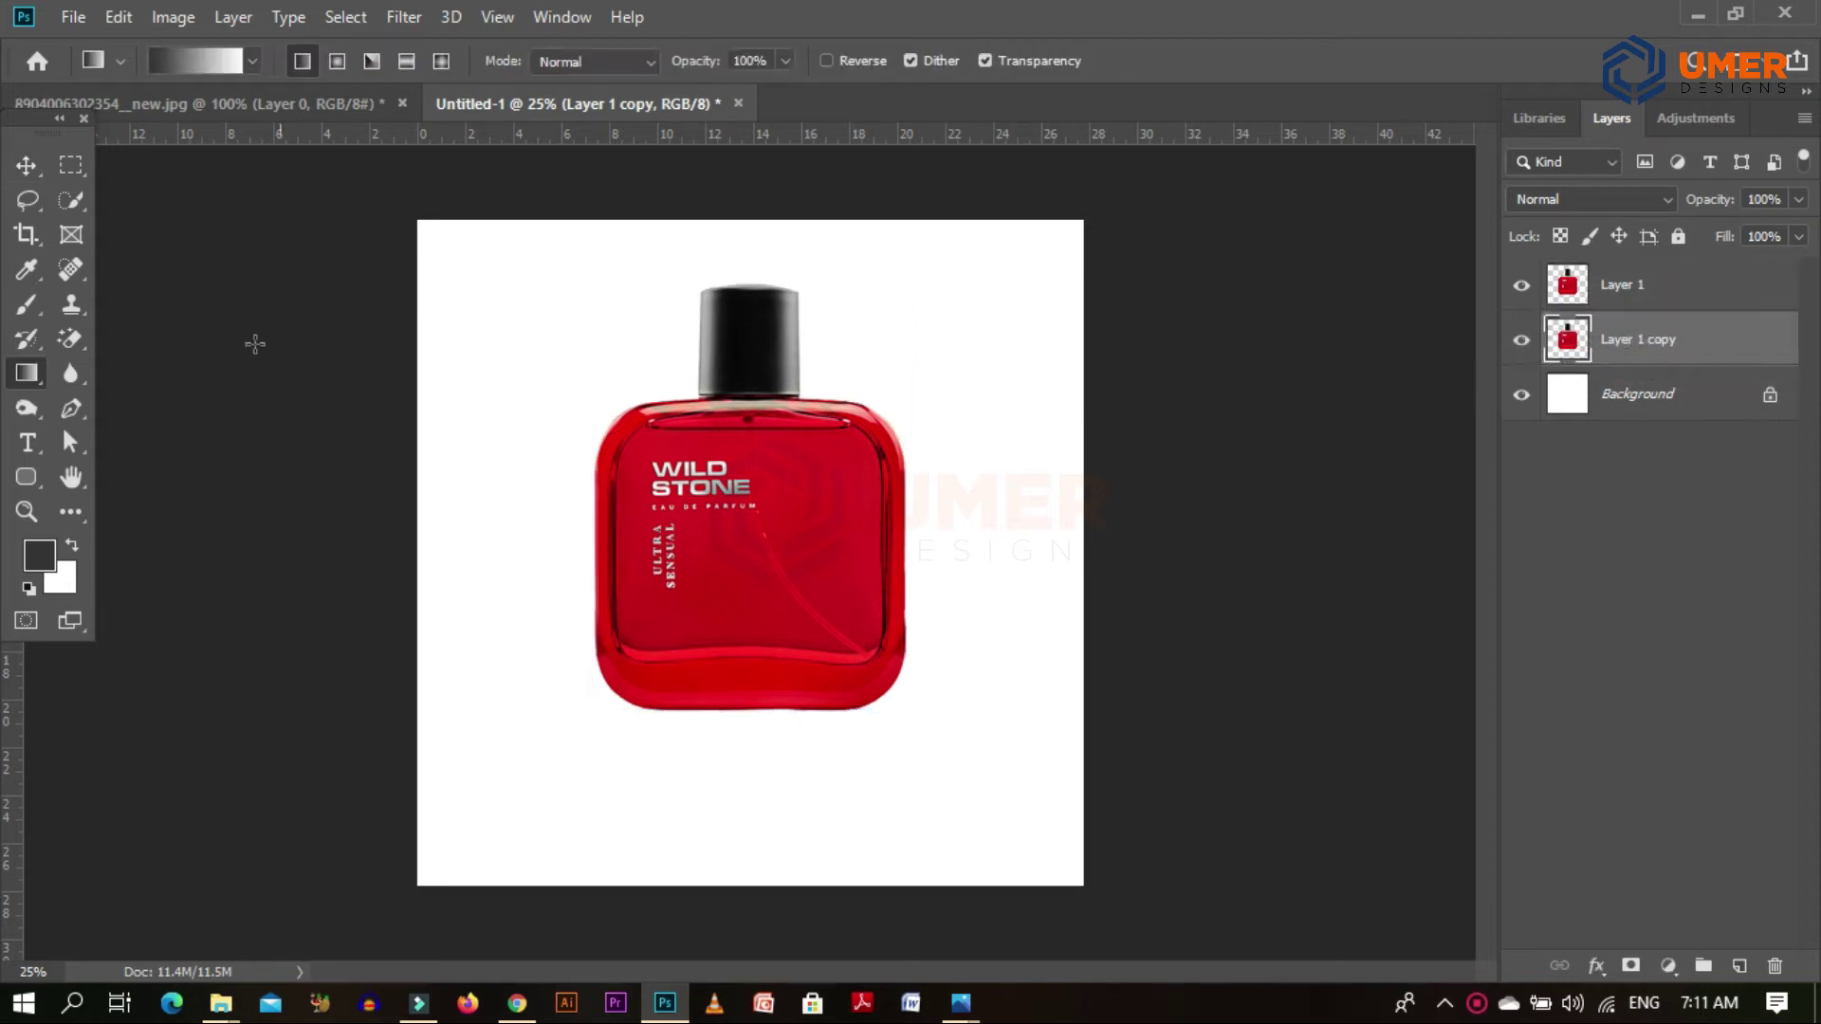
click(26, 167)
click(224, 273)
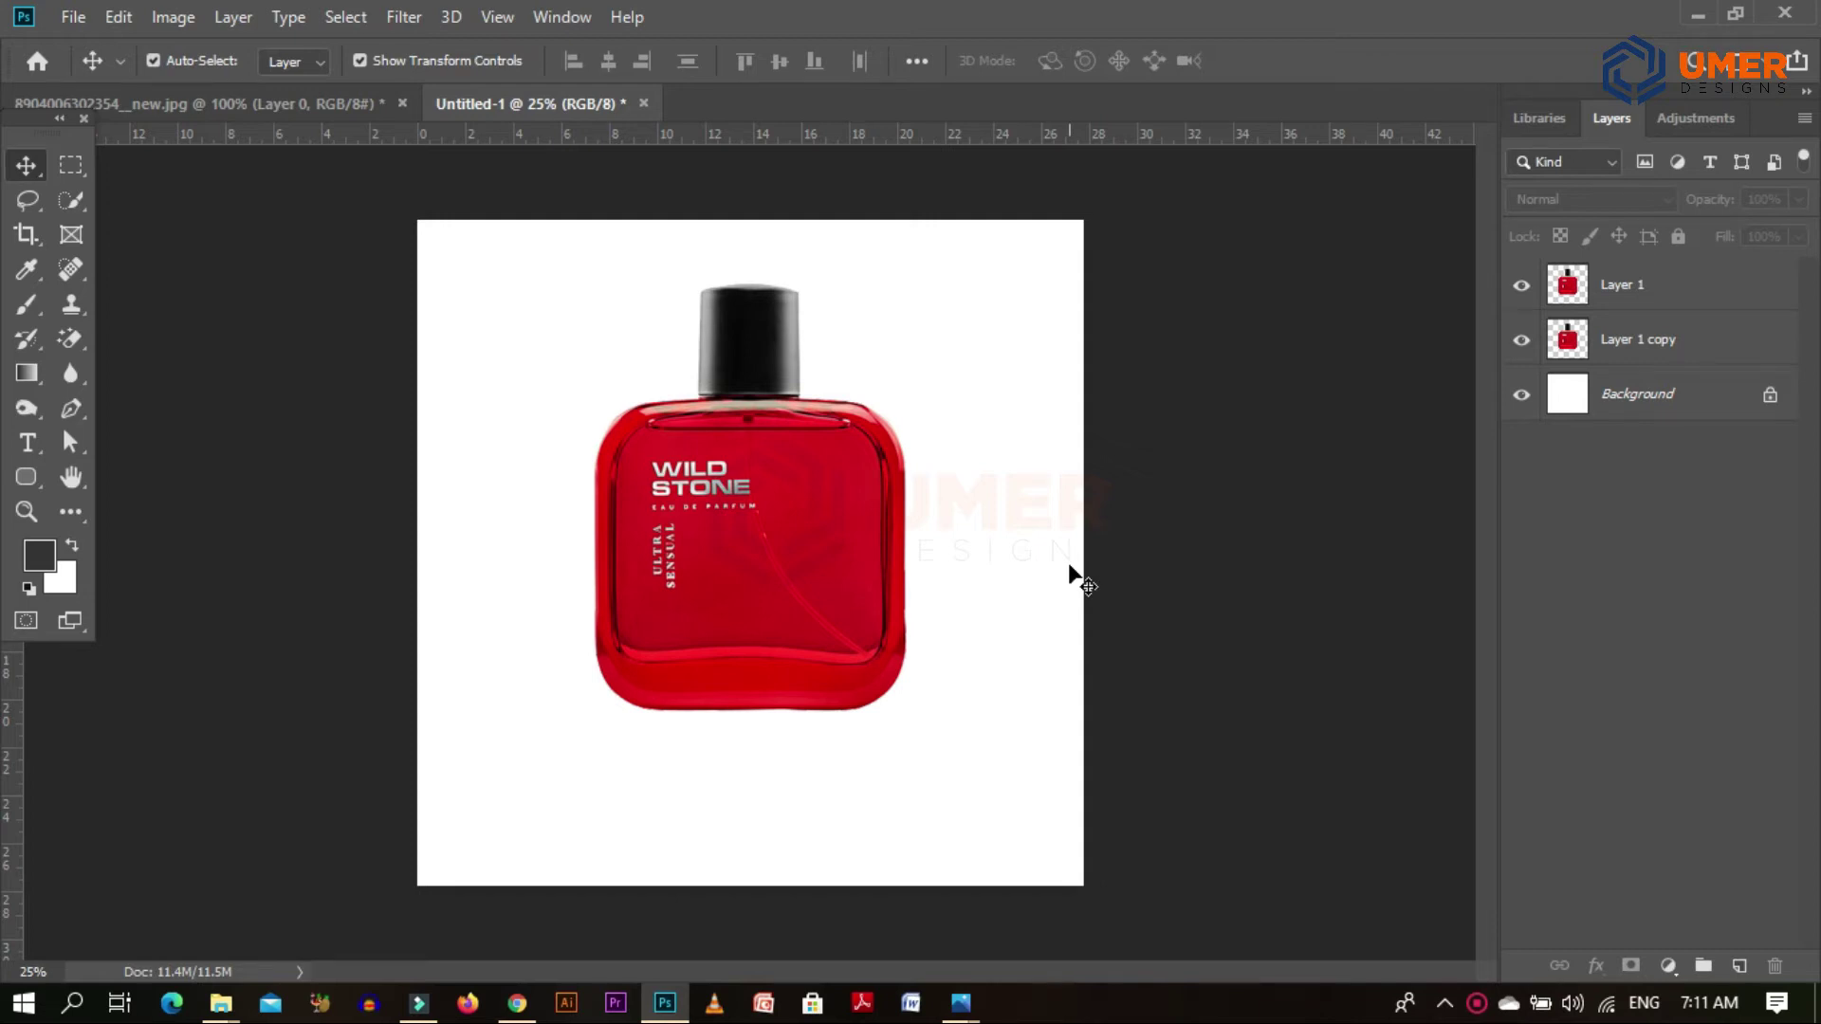
click(1646, 351)
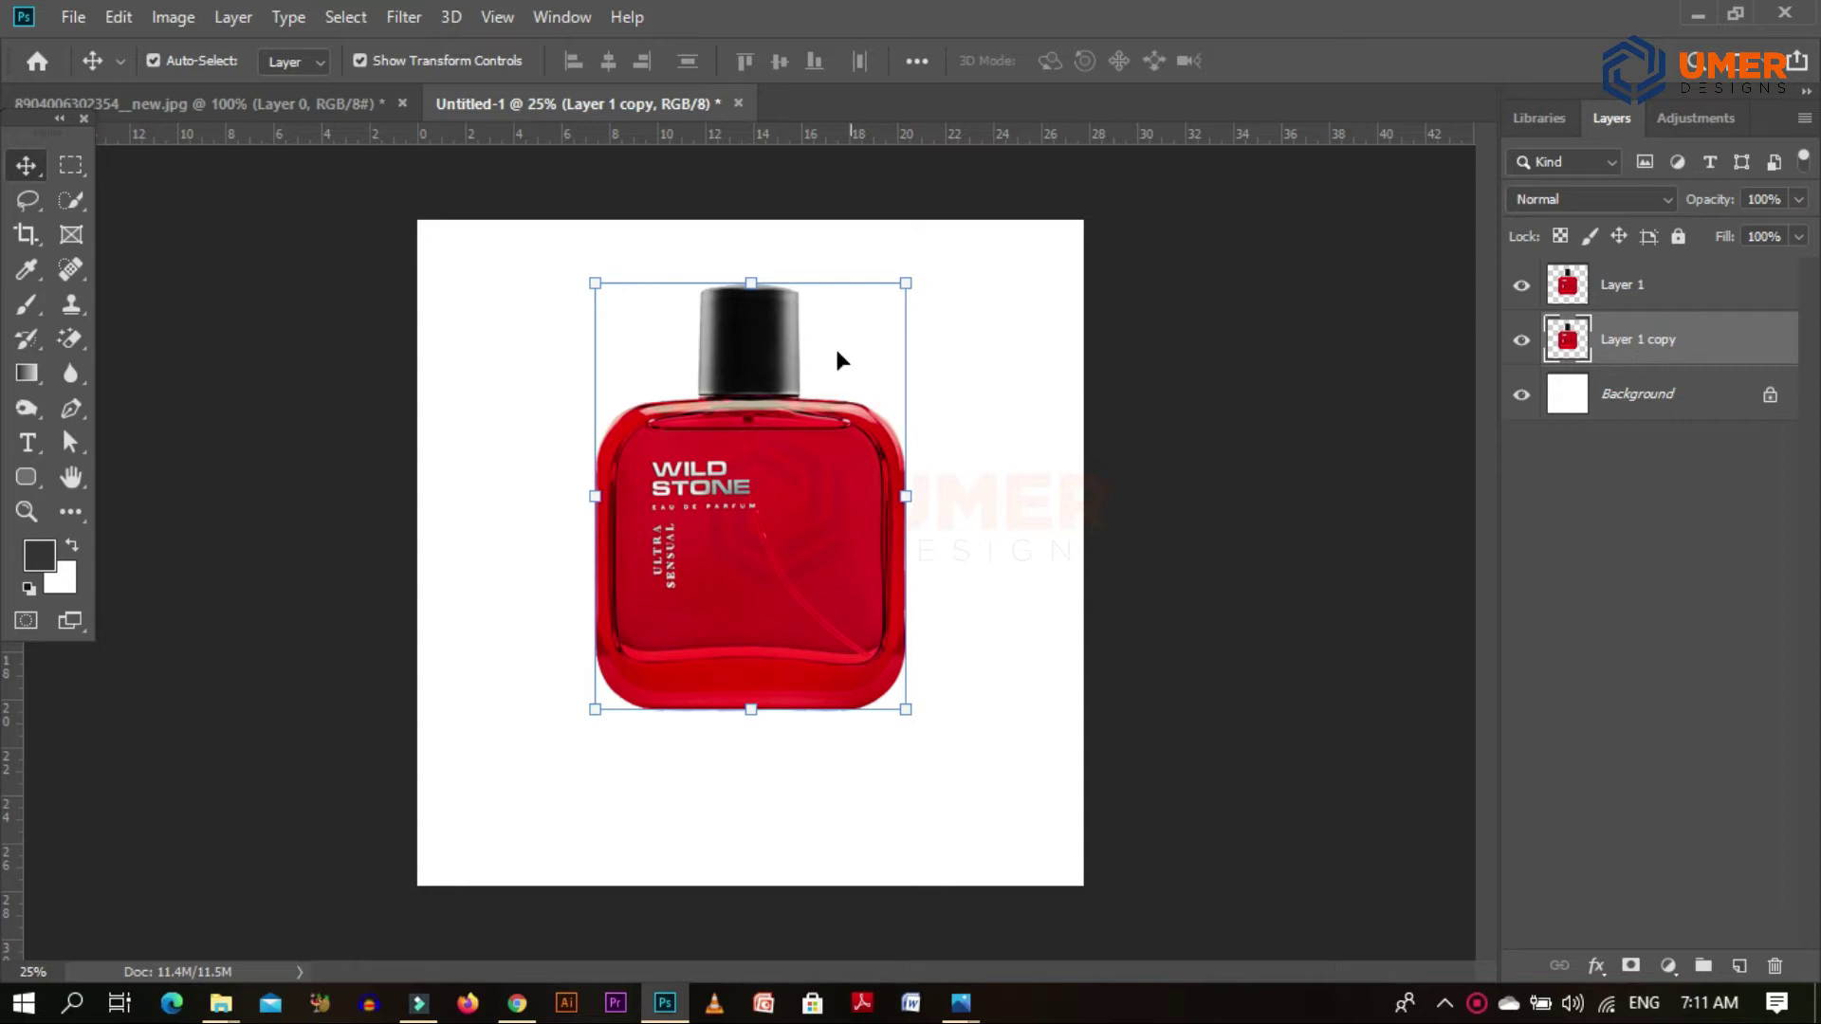
drag(755, 277, 740, 691)
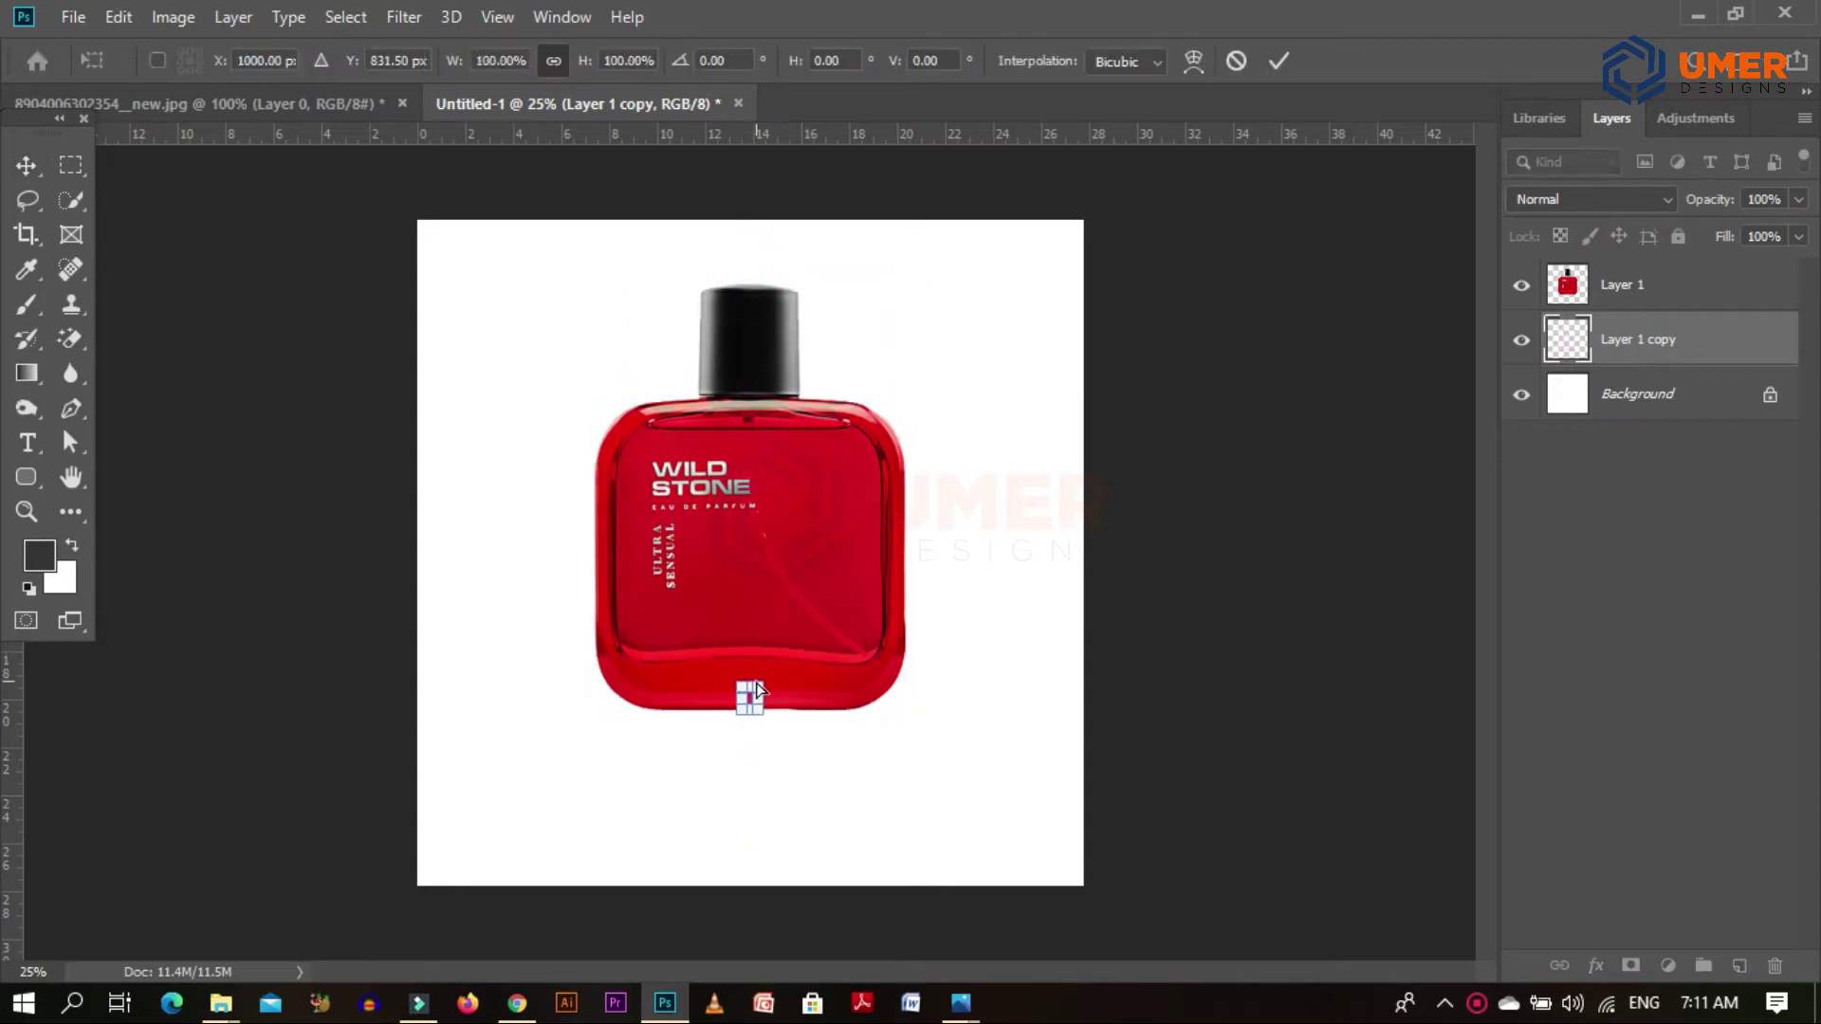
key(ctrl+z)
drag(750, 277, 757, 871)
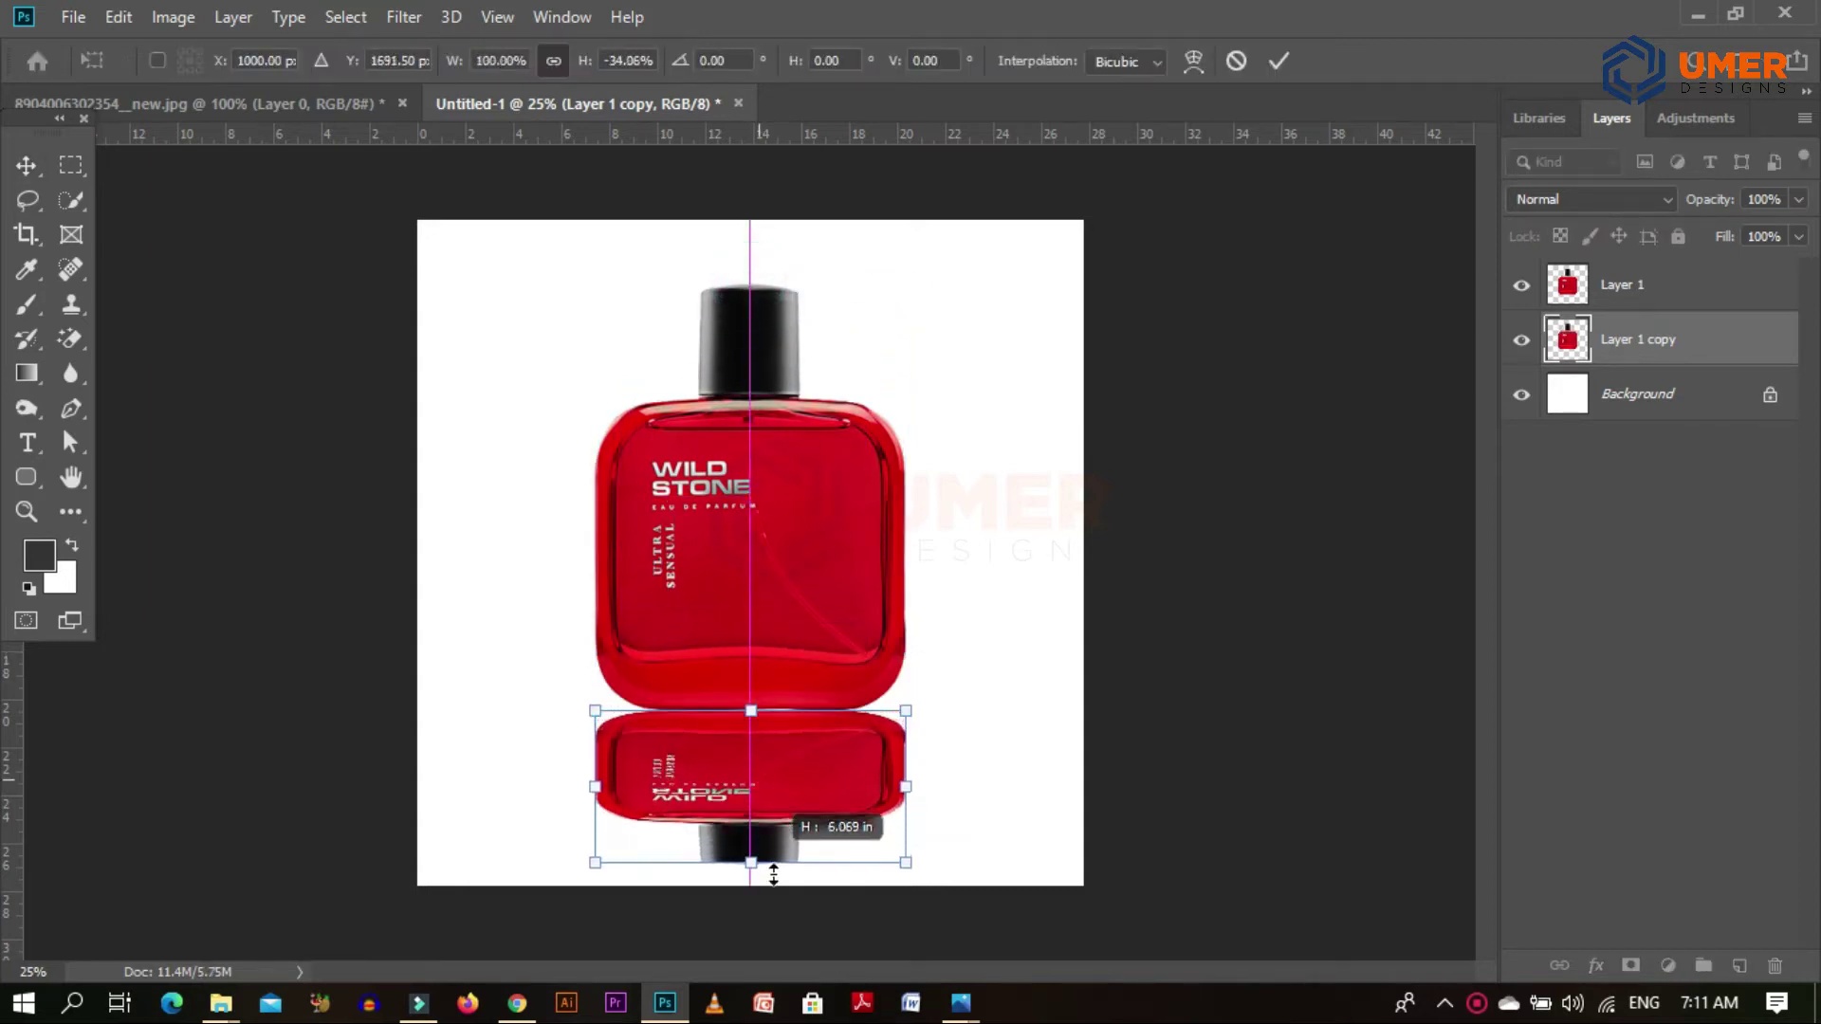
key(ctrl+z)
Flip the copied bottle vertically against the base of the original as a reflection, and add a layer mask to it.
right_click(840, 480)
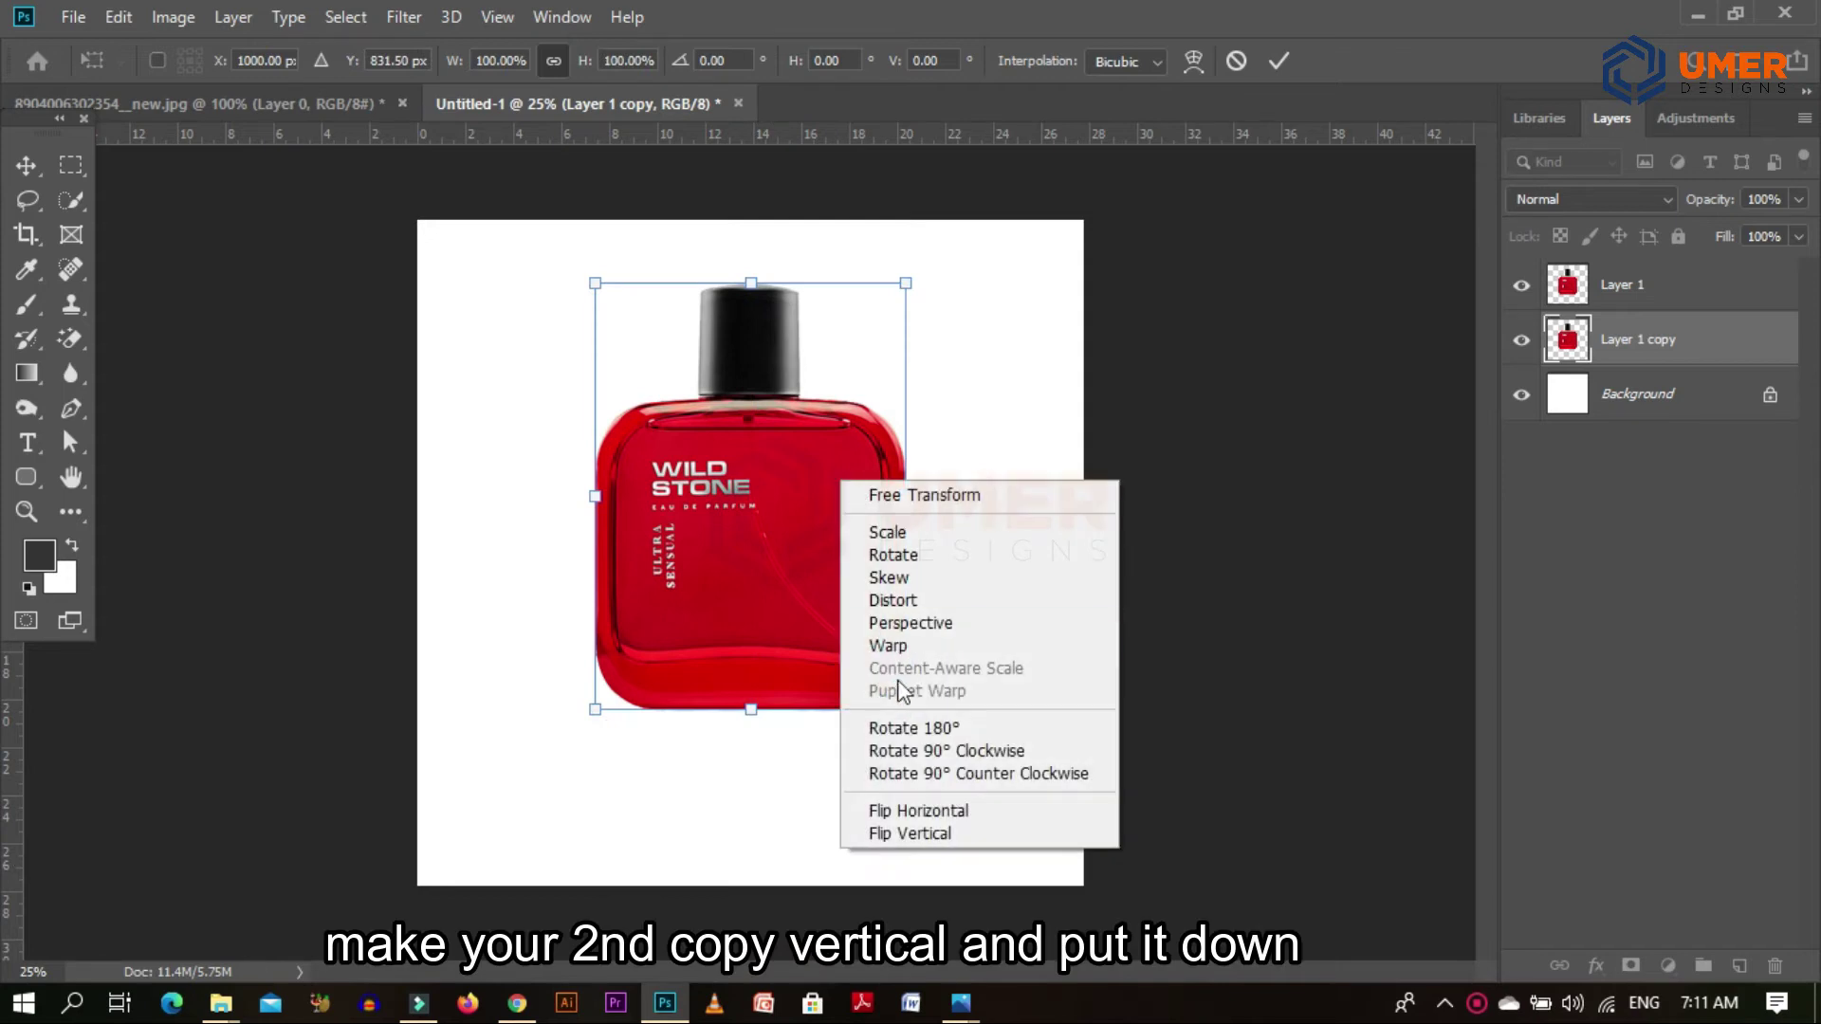
click(897, 829)
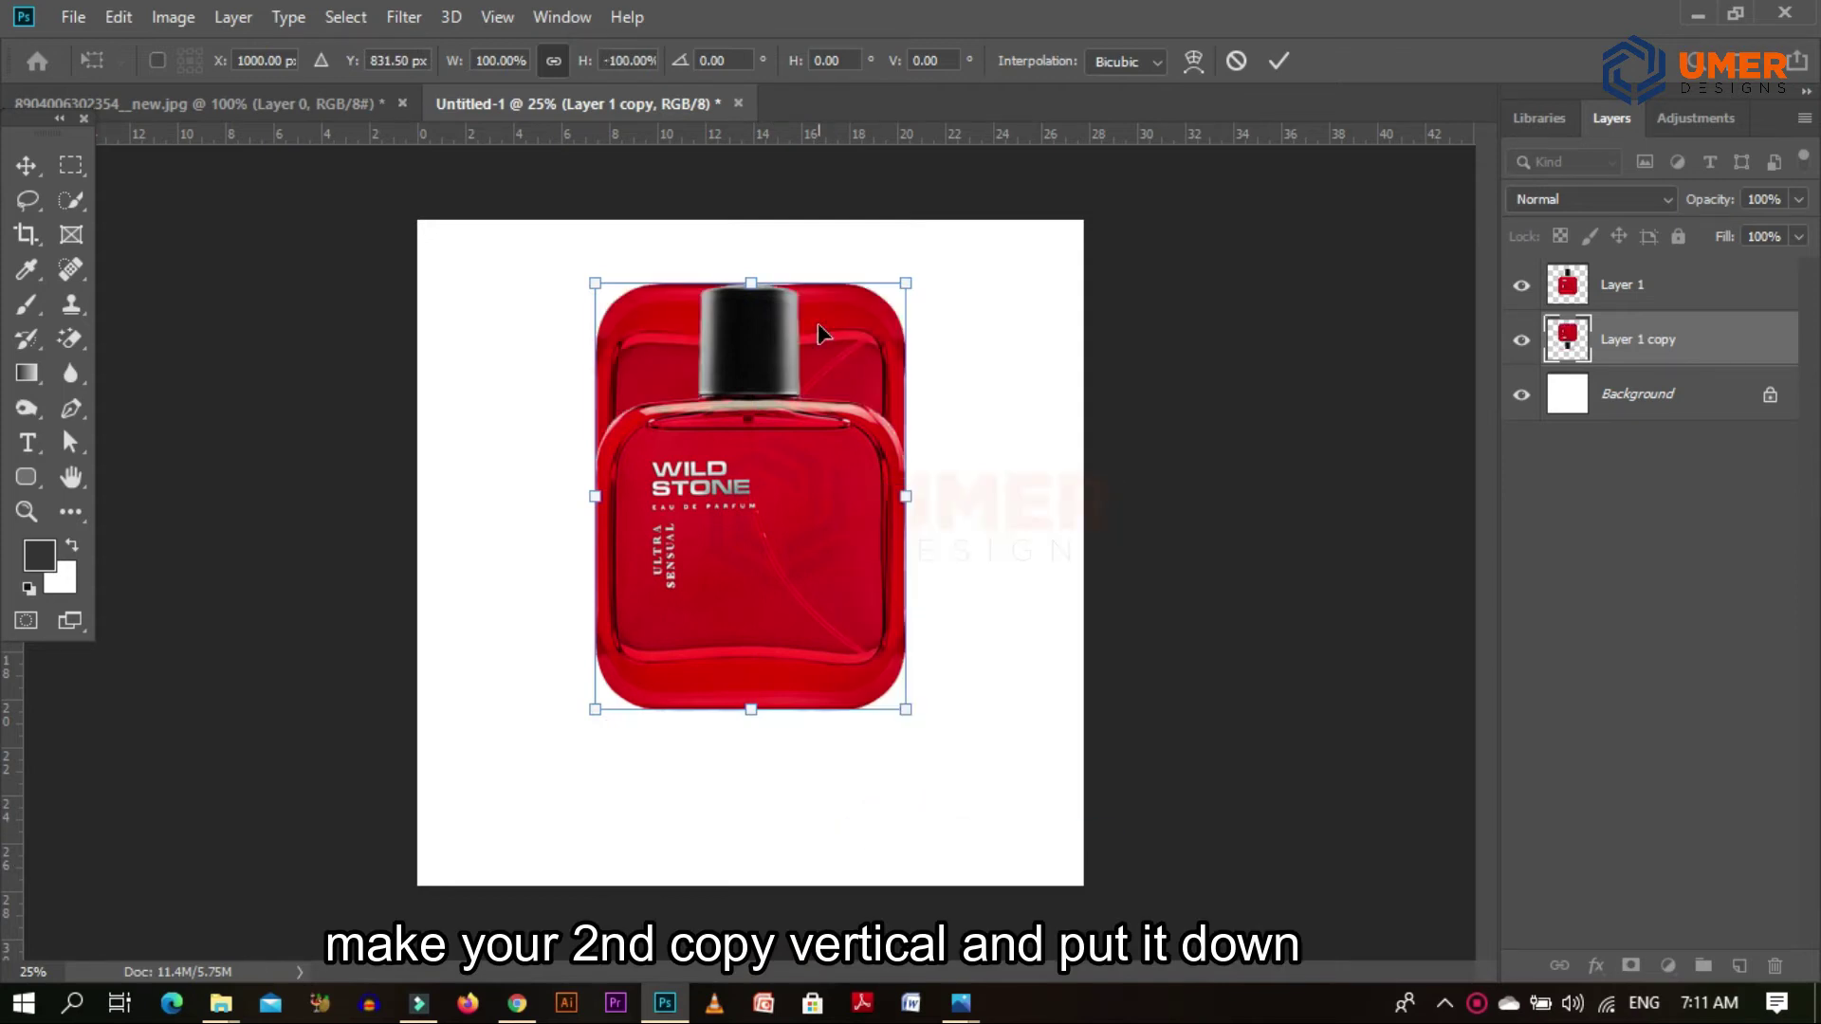
drag(822, 334, 778, 752)
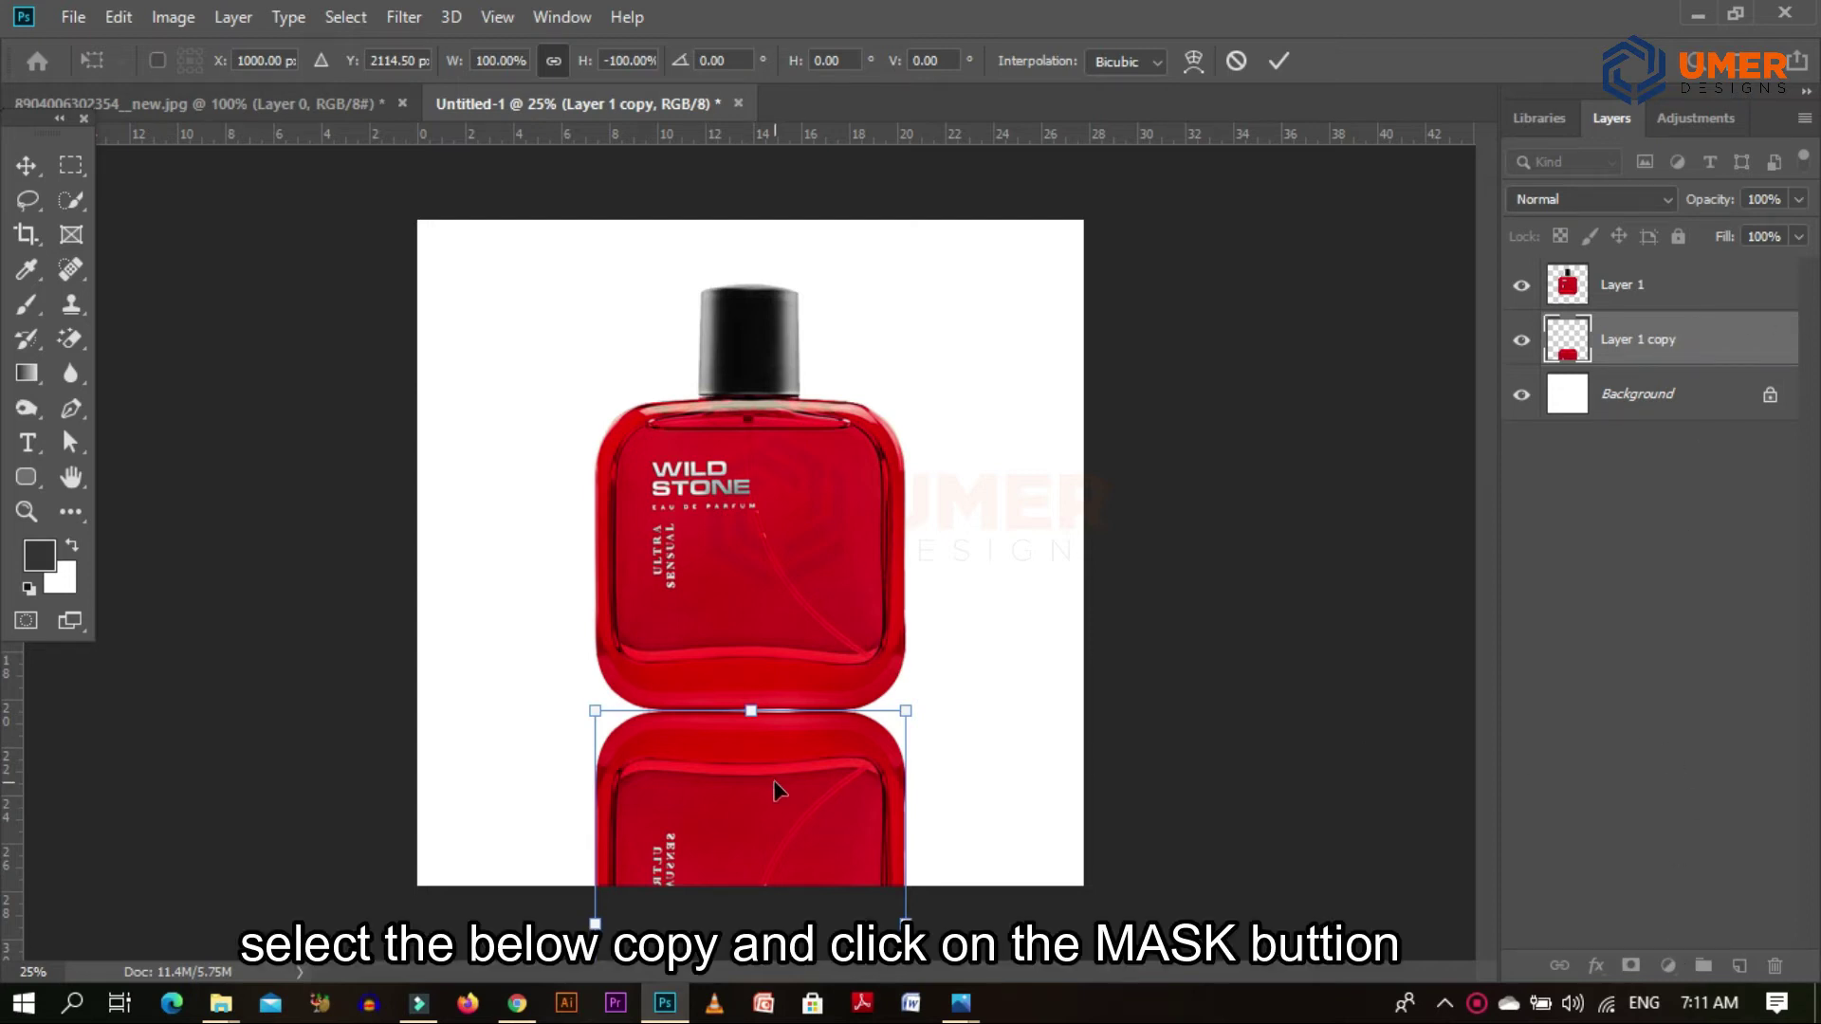
key(Return)
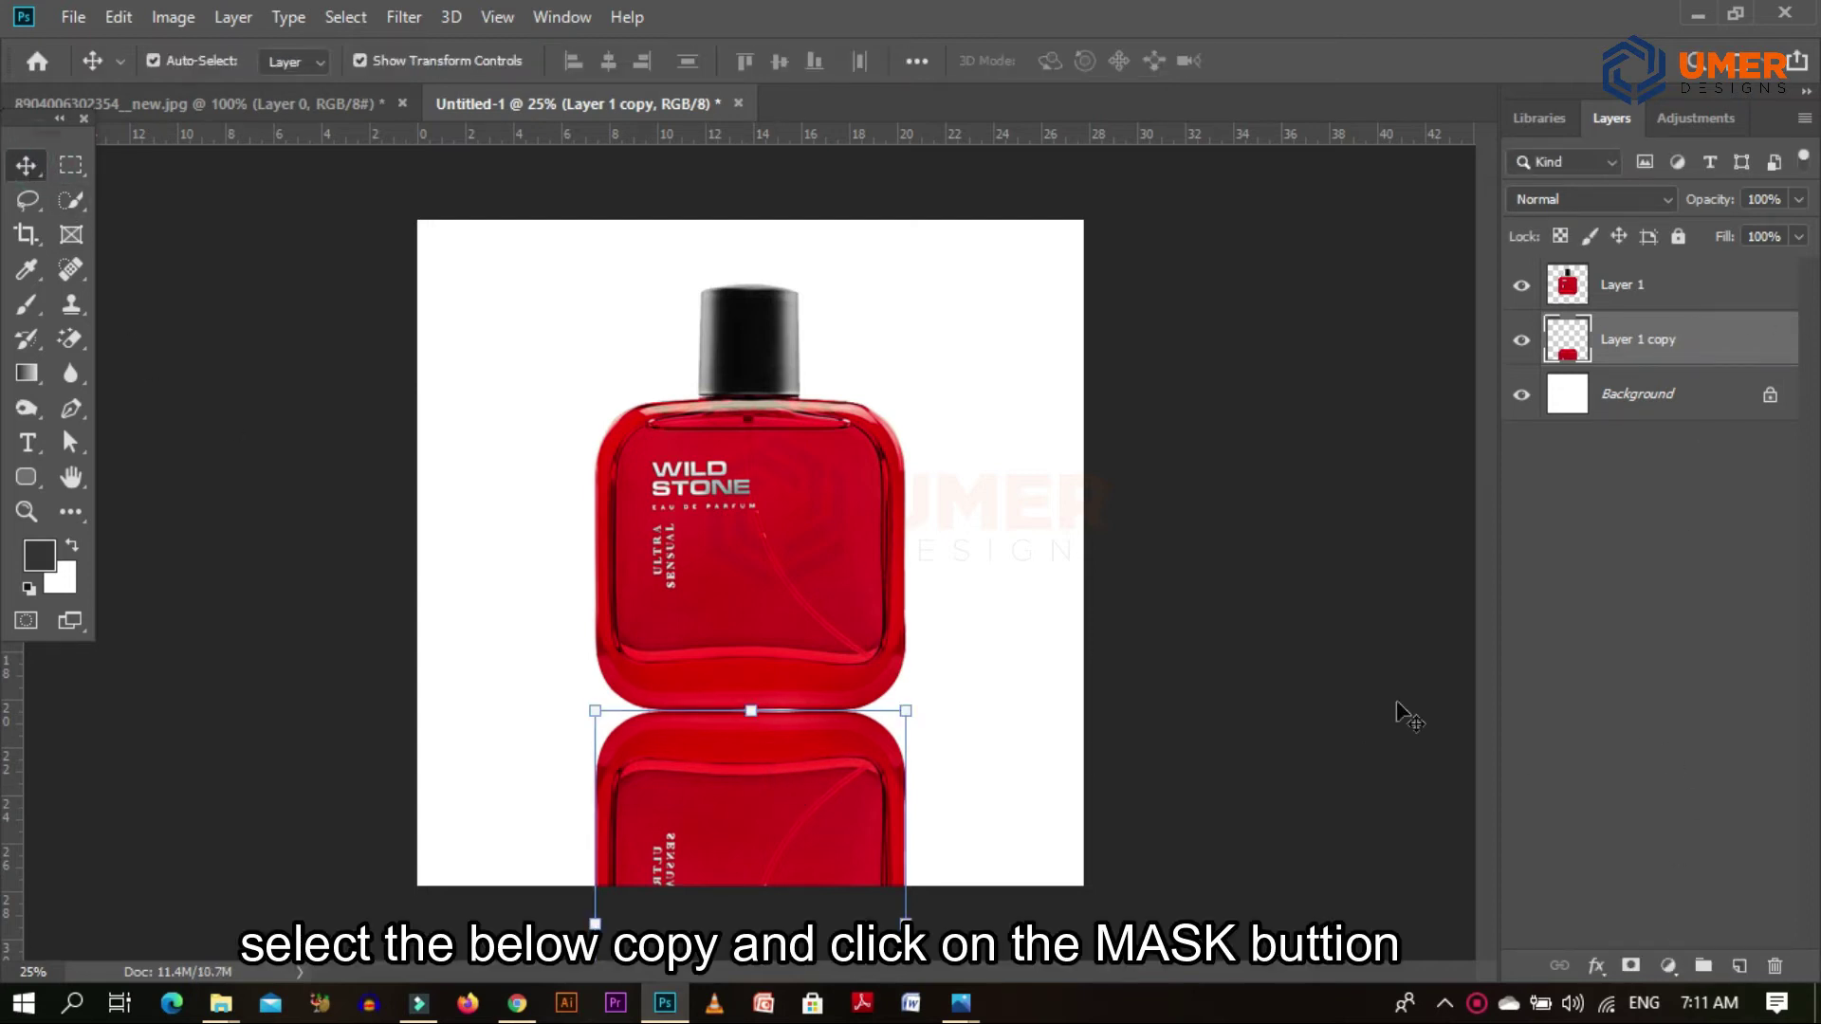
click(1632, 965)
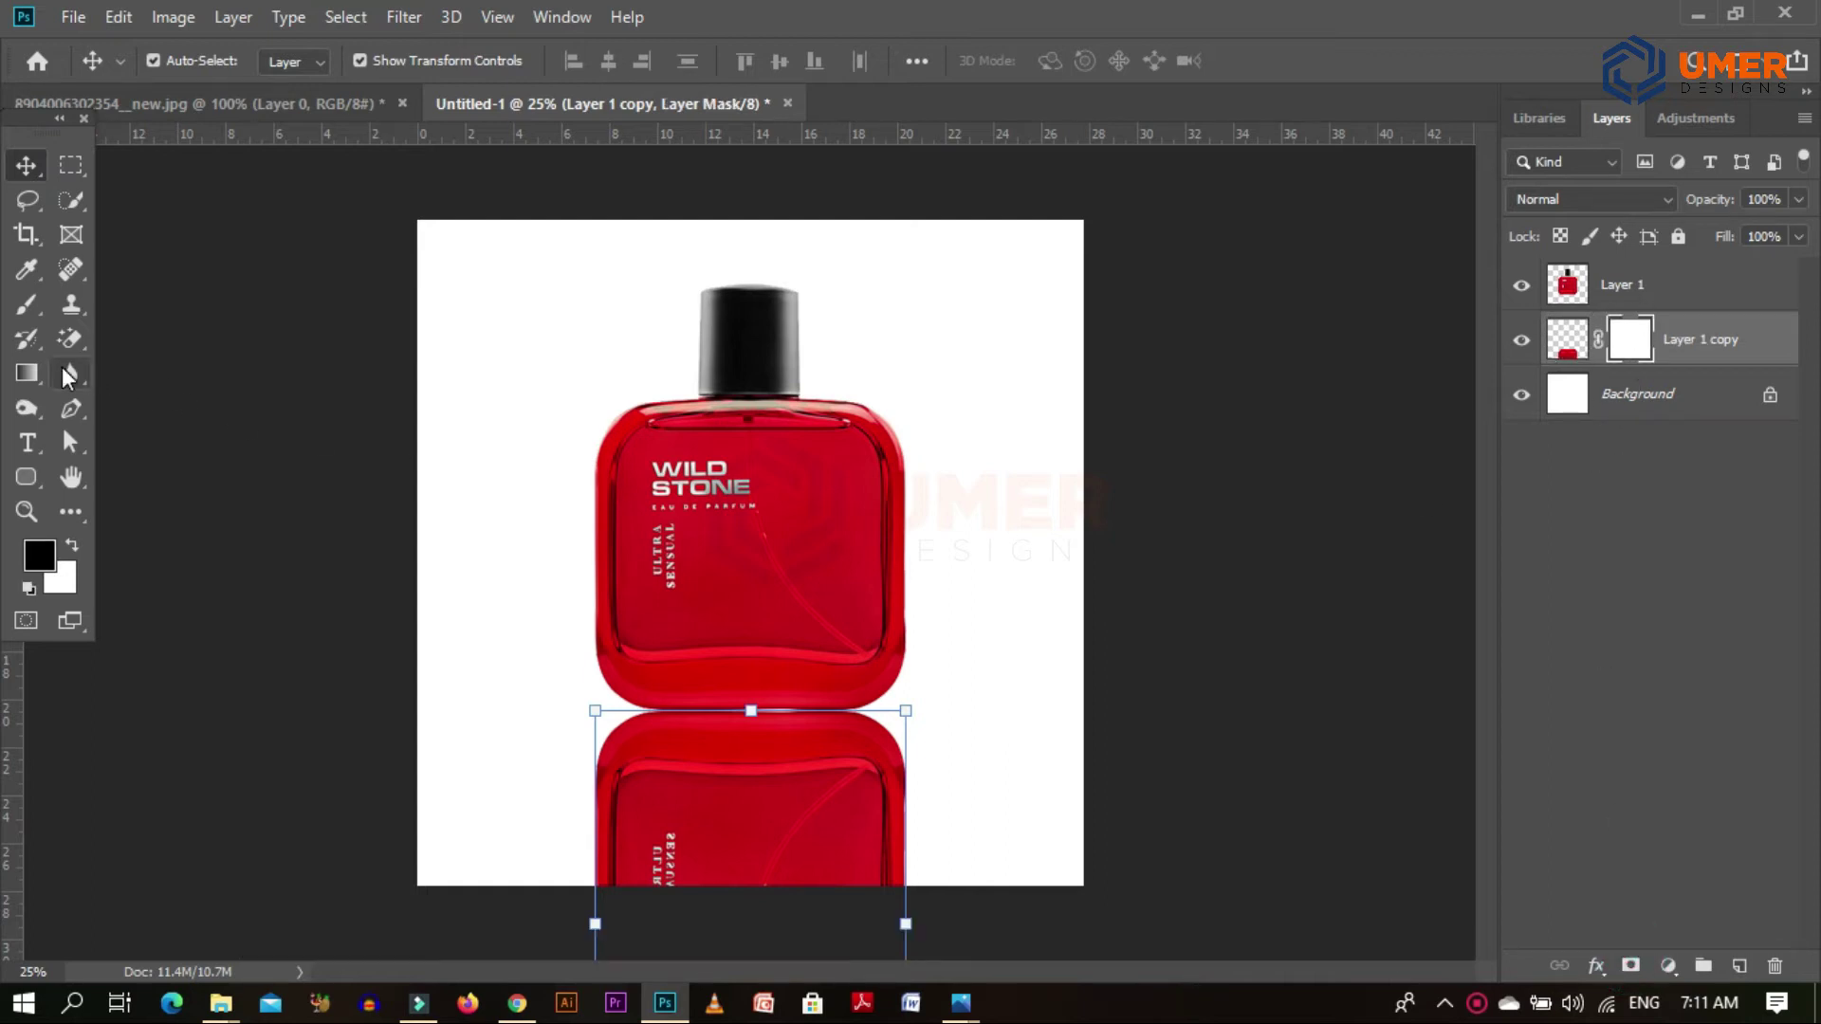
click(33, 302)
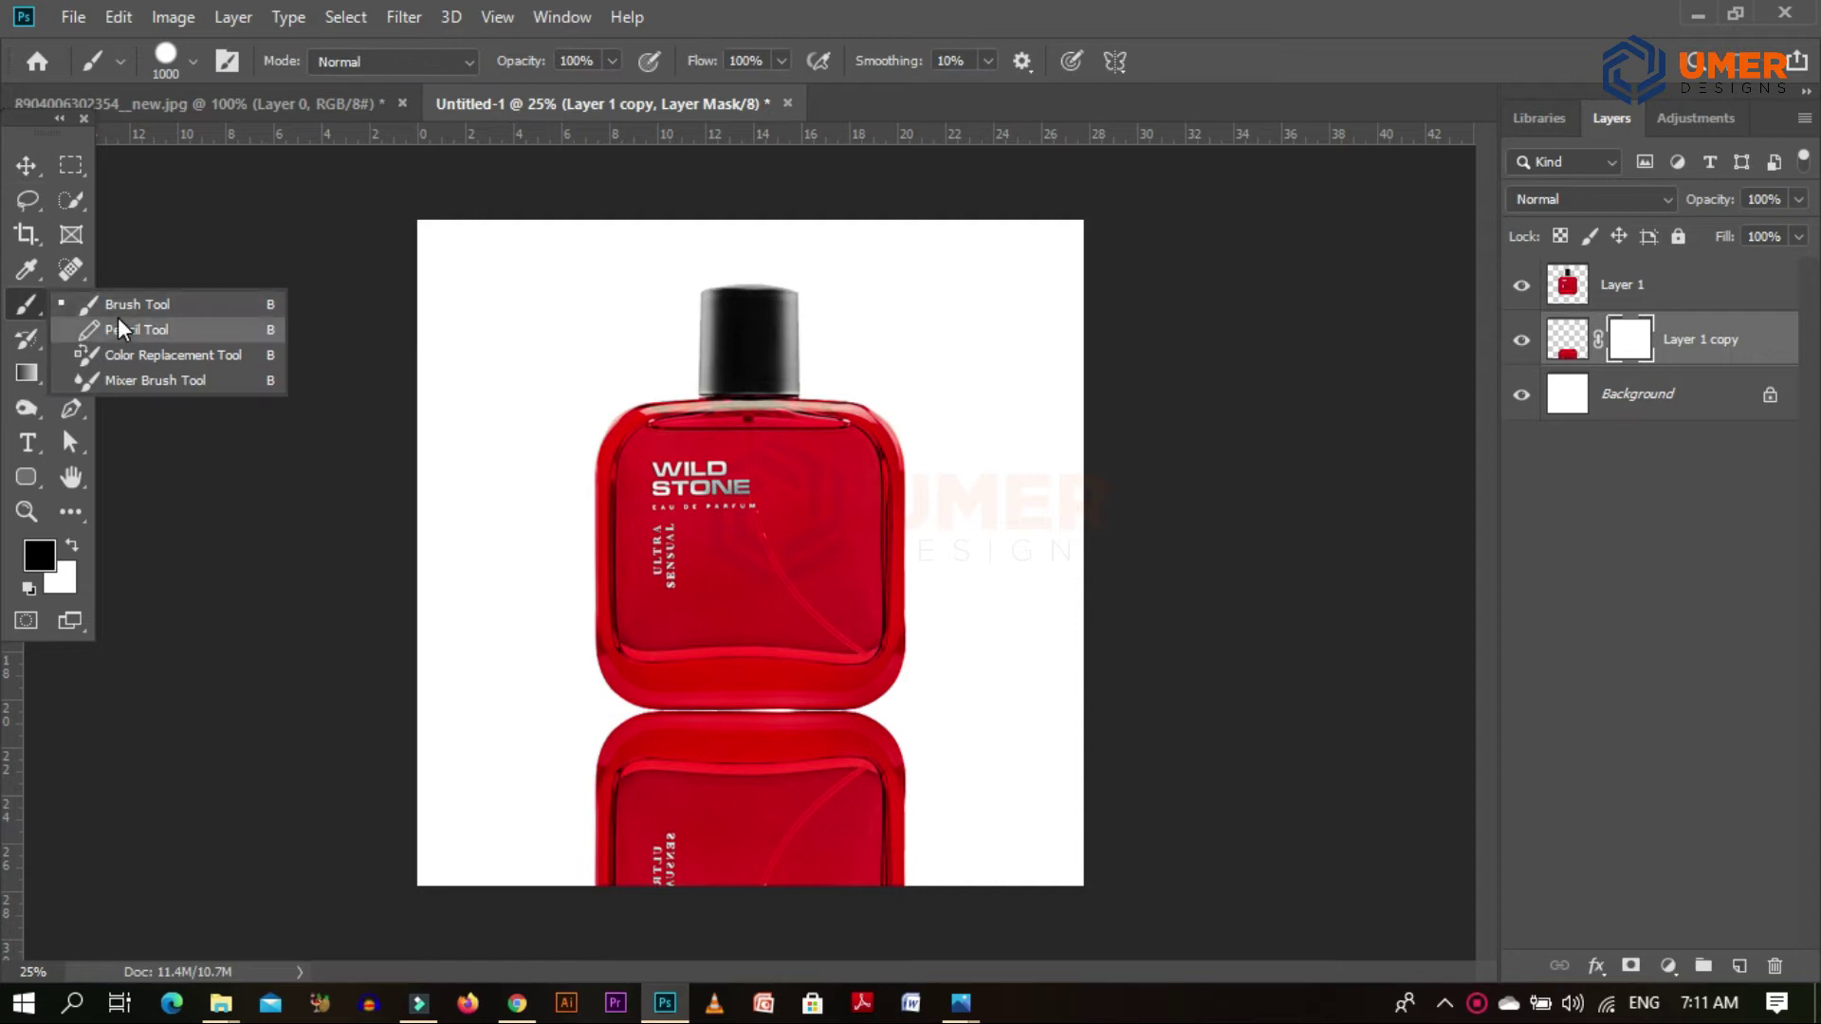
click(114, 299)
click(25, 305)
click(59, 300)
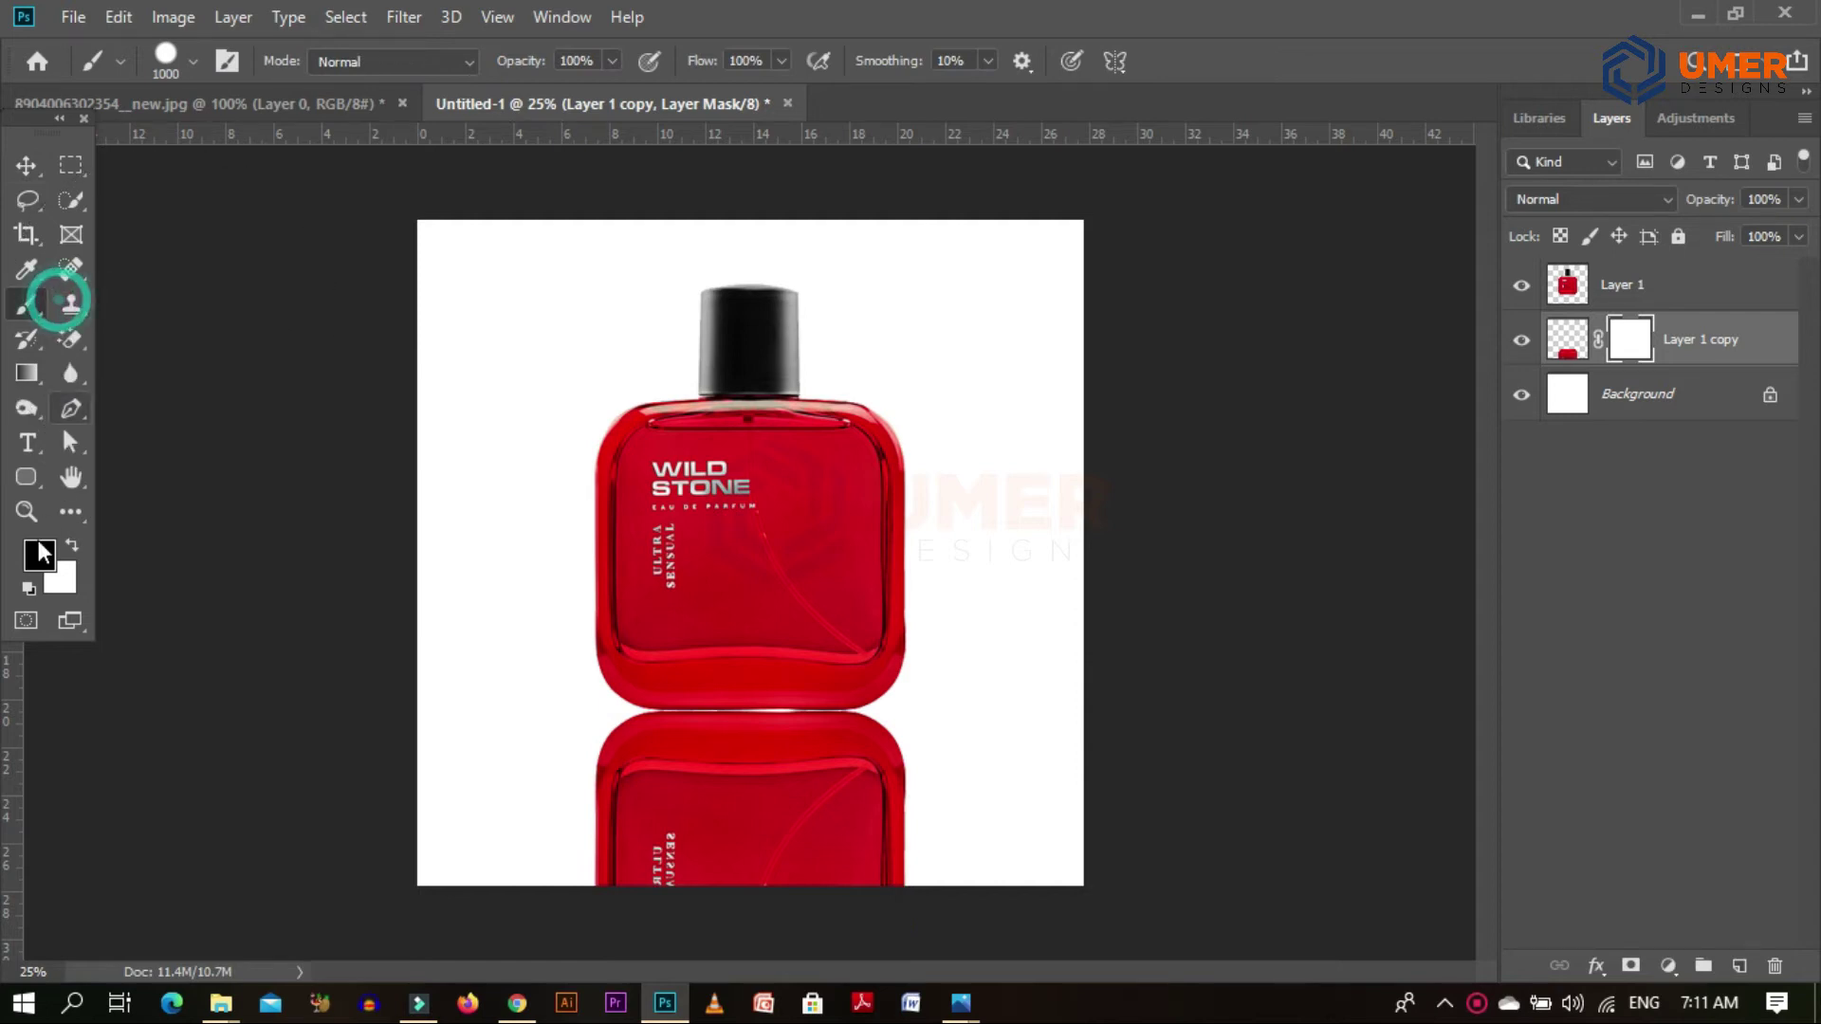
mouse_move(925, 836)
mouse_down()
mouse_move(693, 818)
mouse_move(561, 779)
mouse_up()
key(ctrl+z)
drag(872, 835, 873, 866)
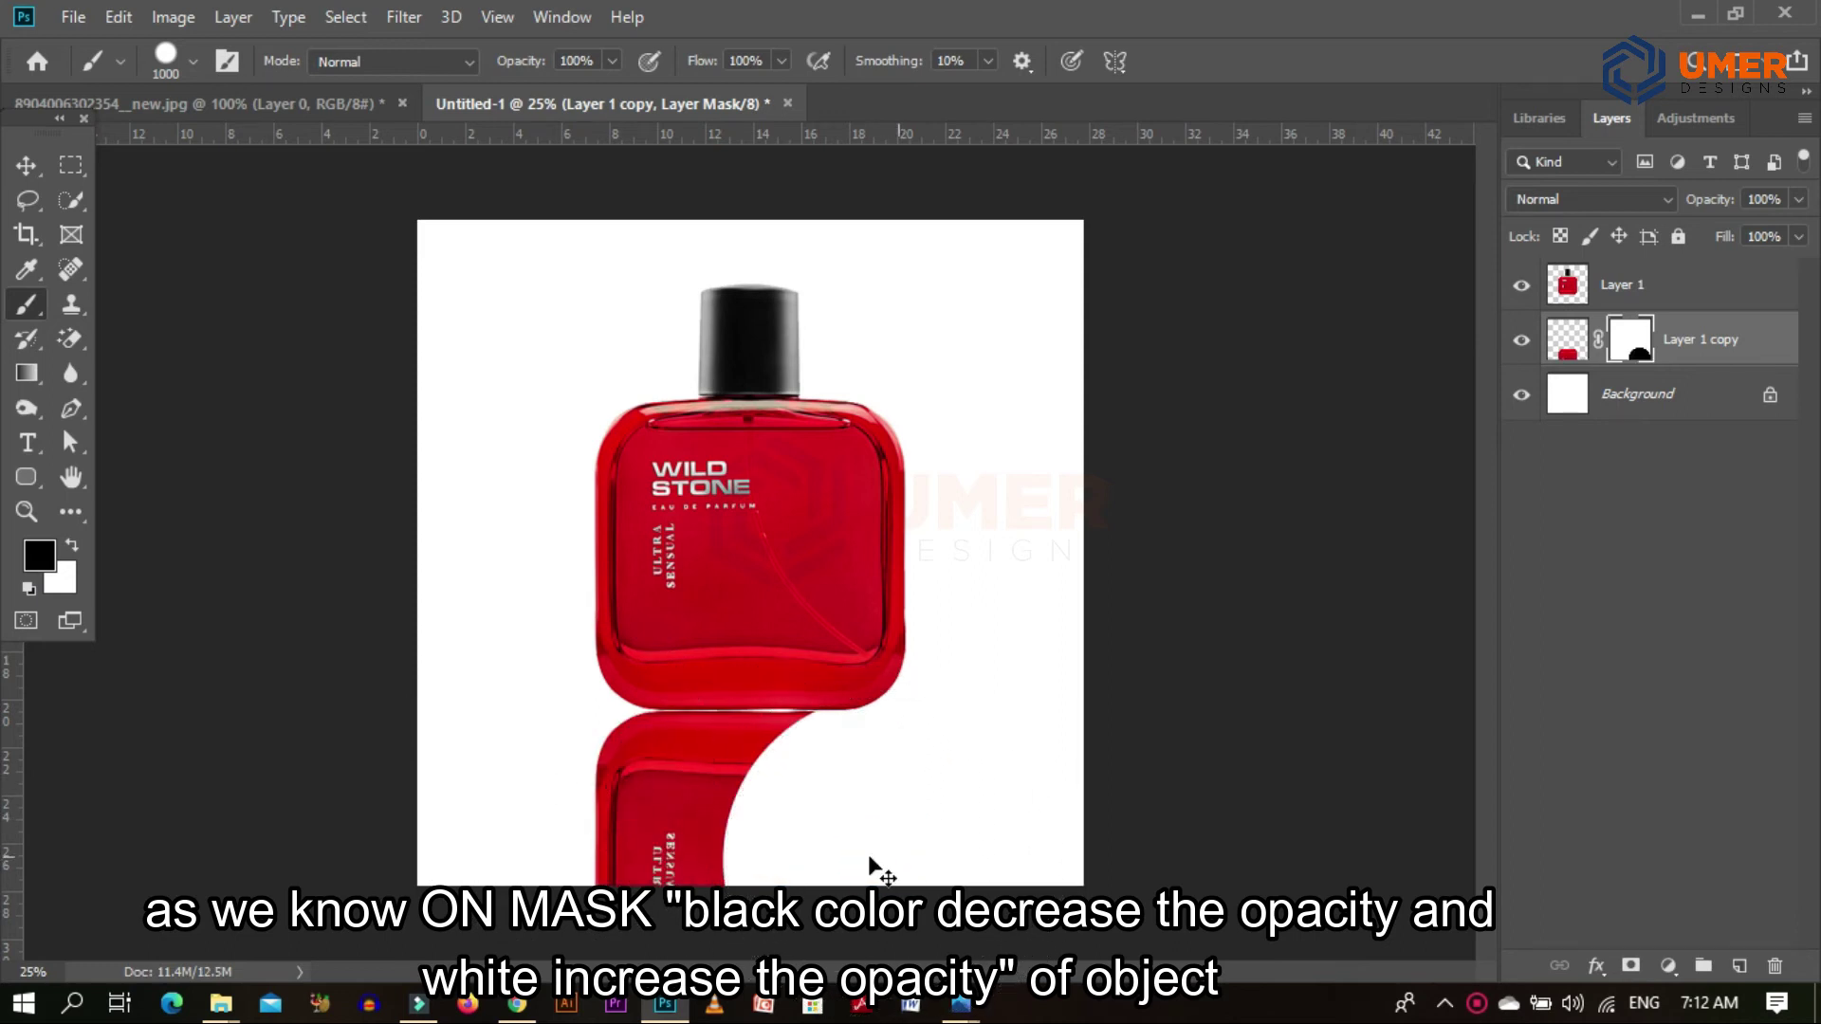
key(ctrl+z)
click(1022, 787)
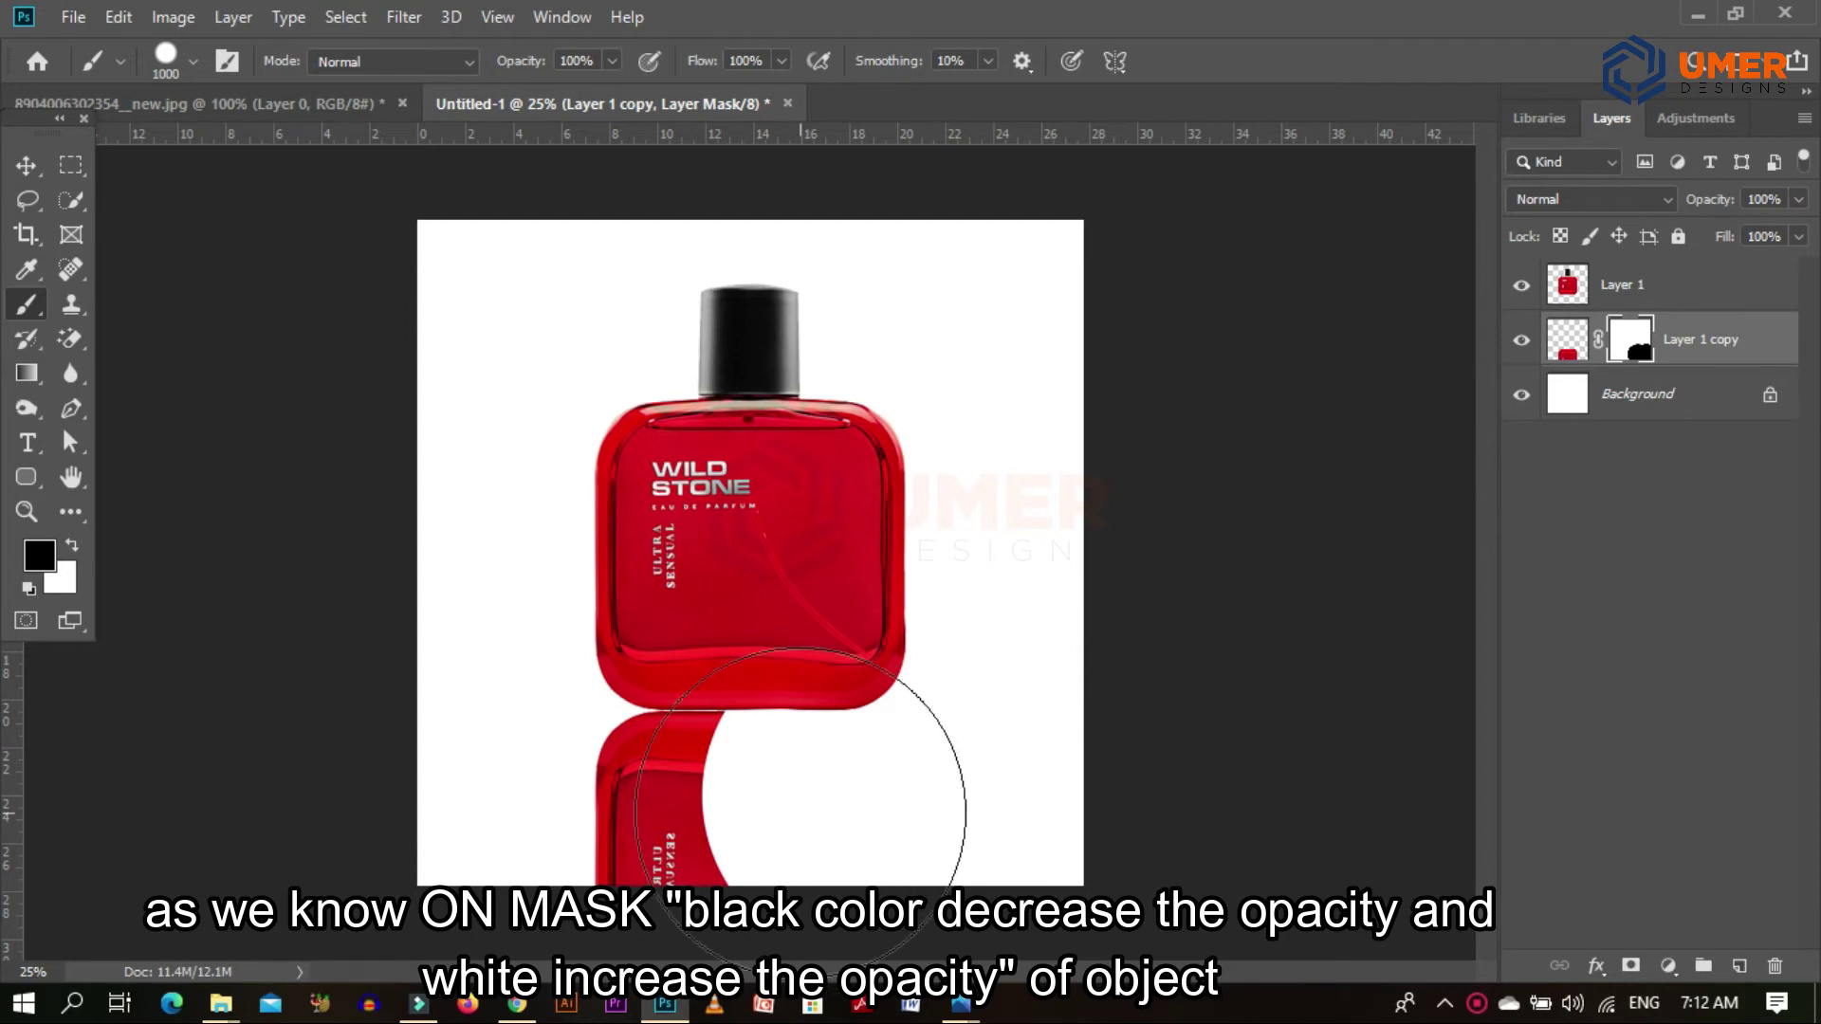
key(ctrl+z)
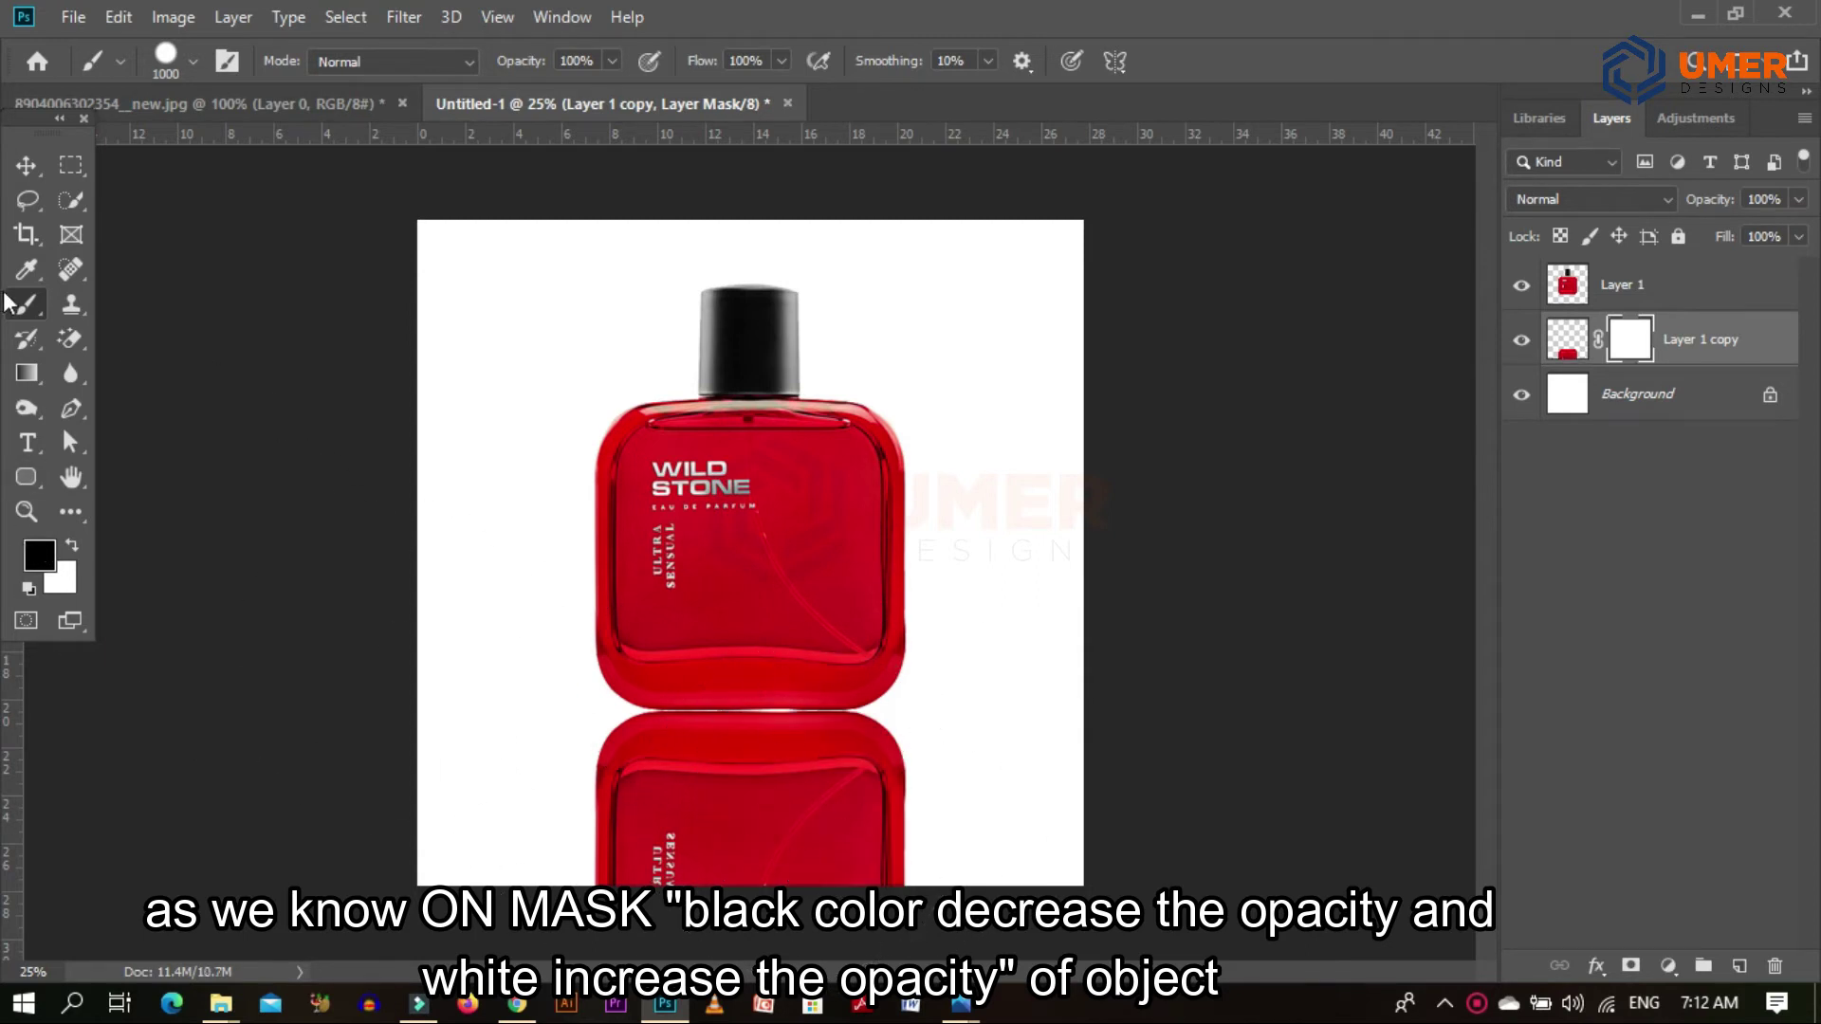
Fade the reflection with a black-to-white linear gradient on its mask, running from below the canvas up to the bottle's shoulder.
click(36, 375)
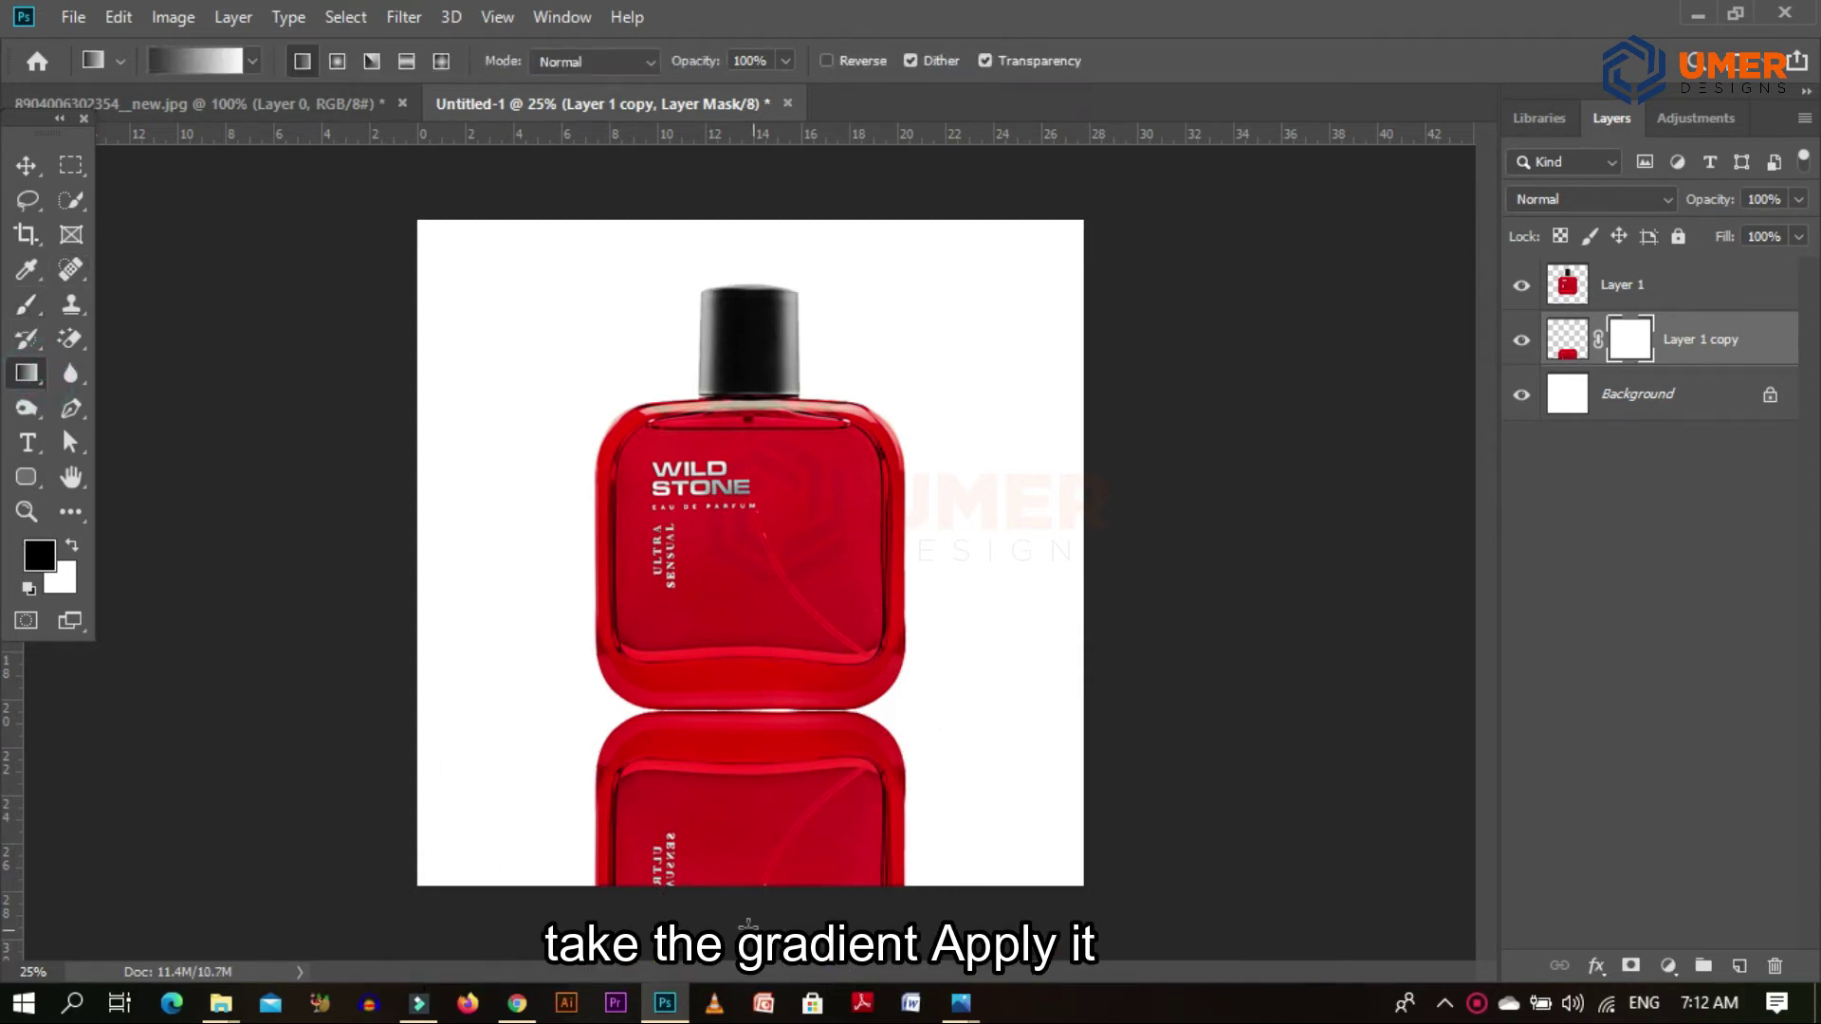
drag(746, 928, 759, 559)
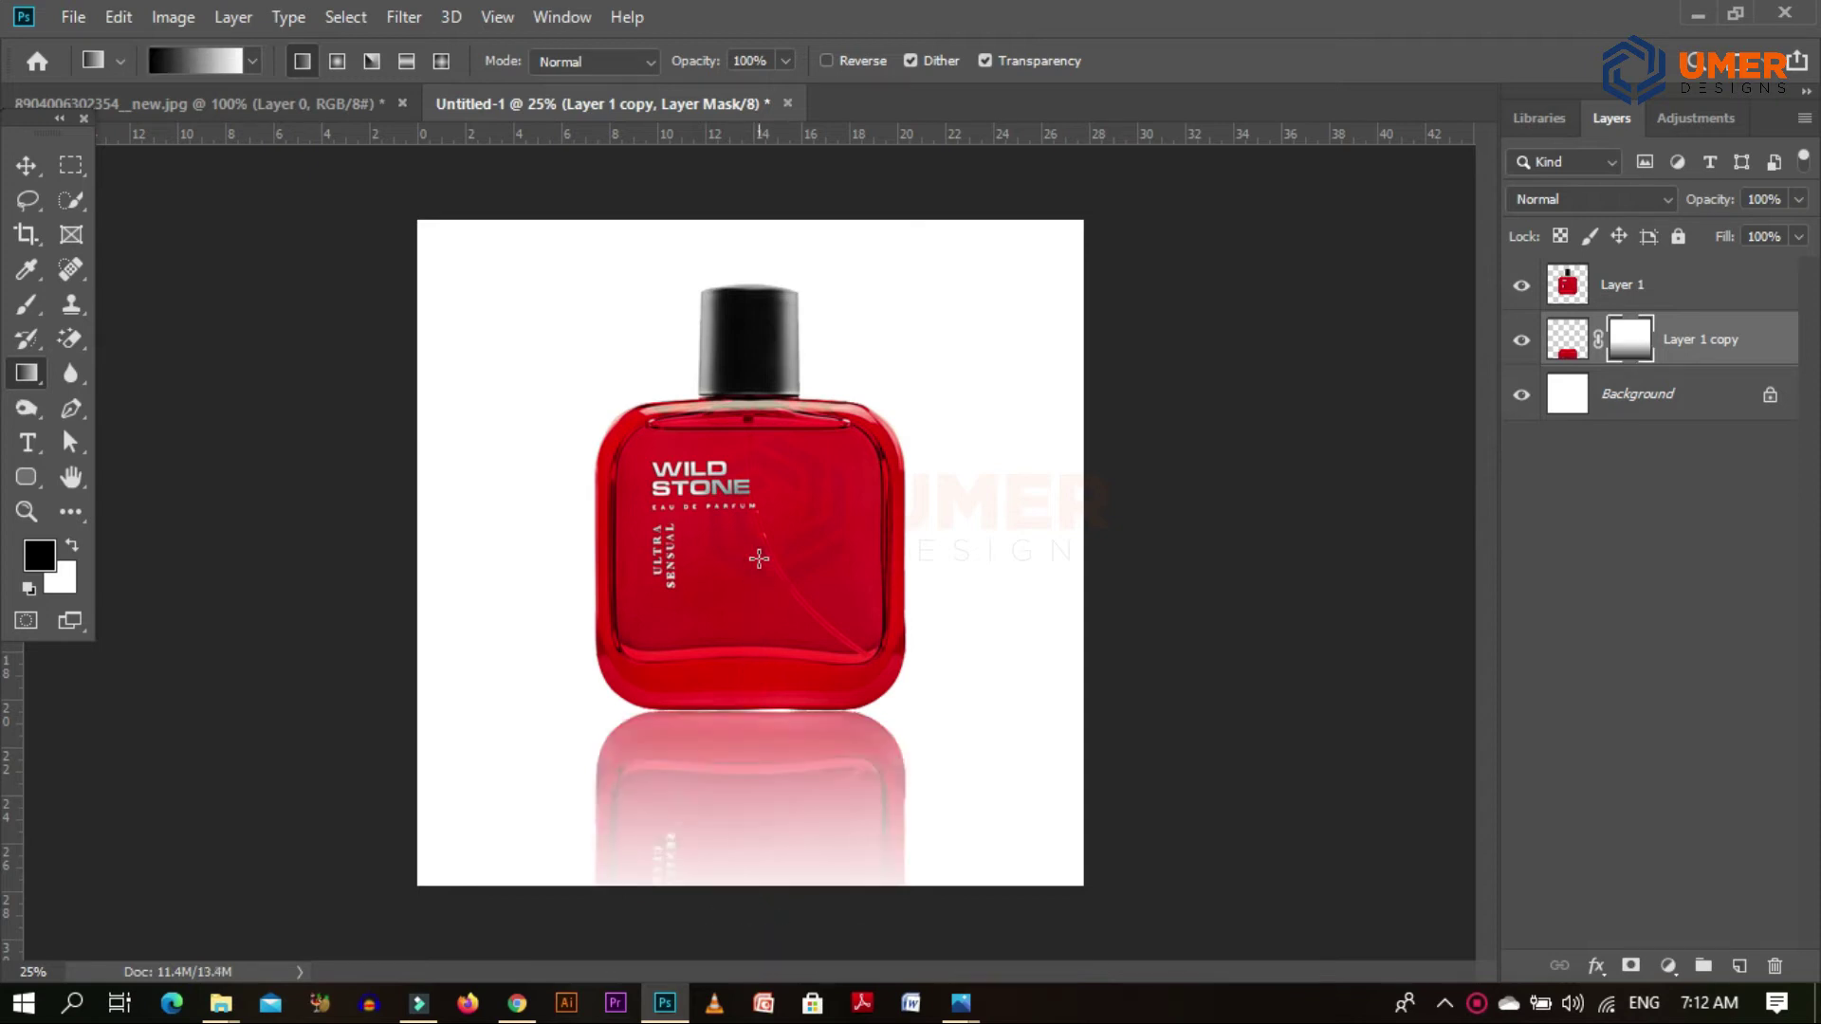
key(ctrl+z)
drag(745, 906, 748, 441)
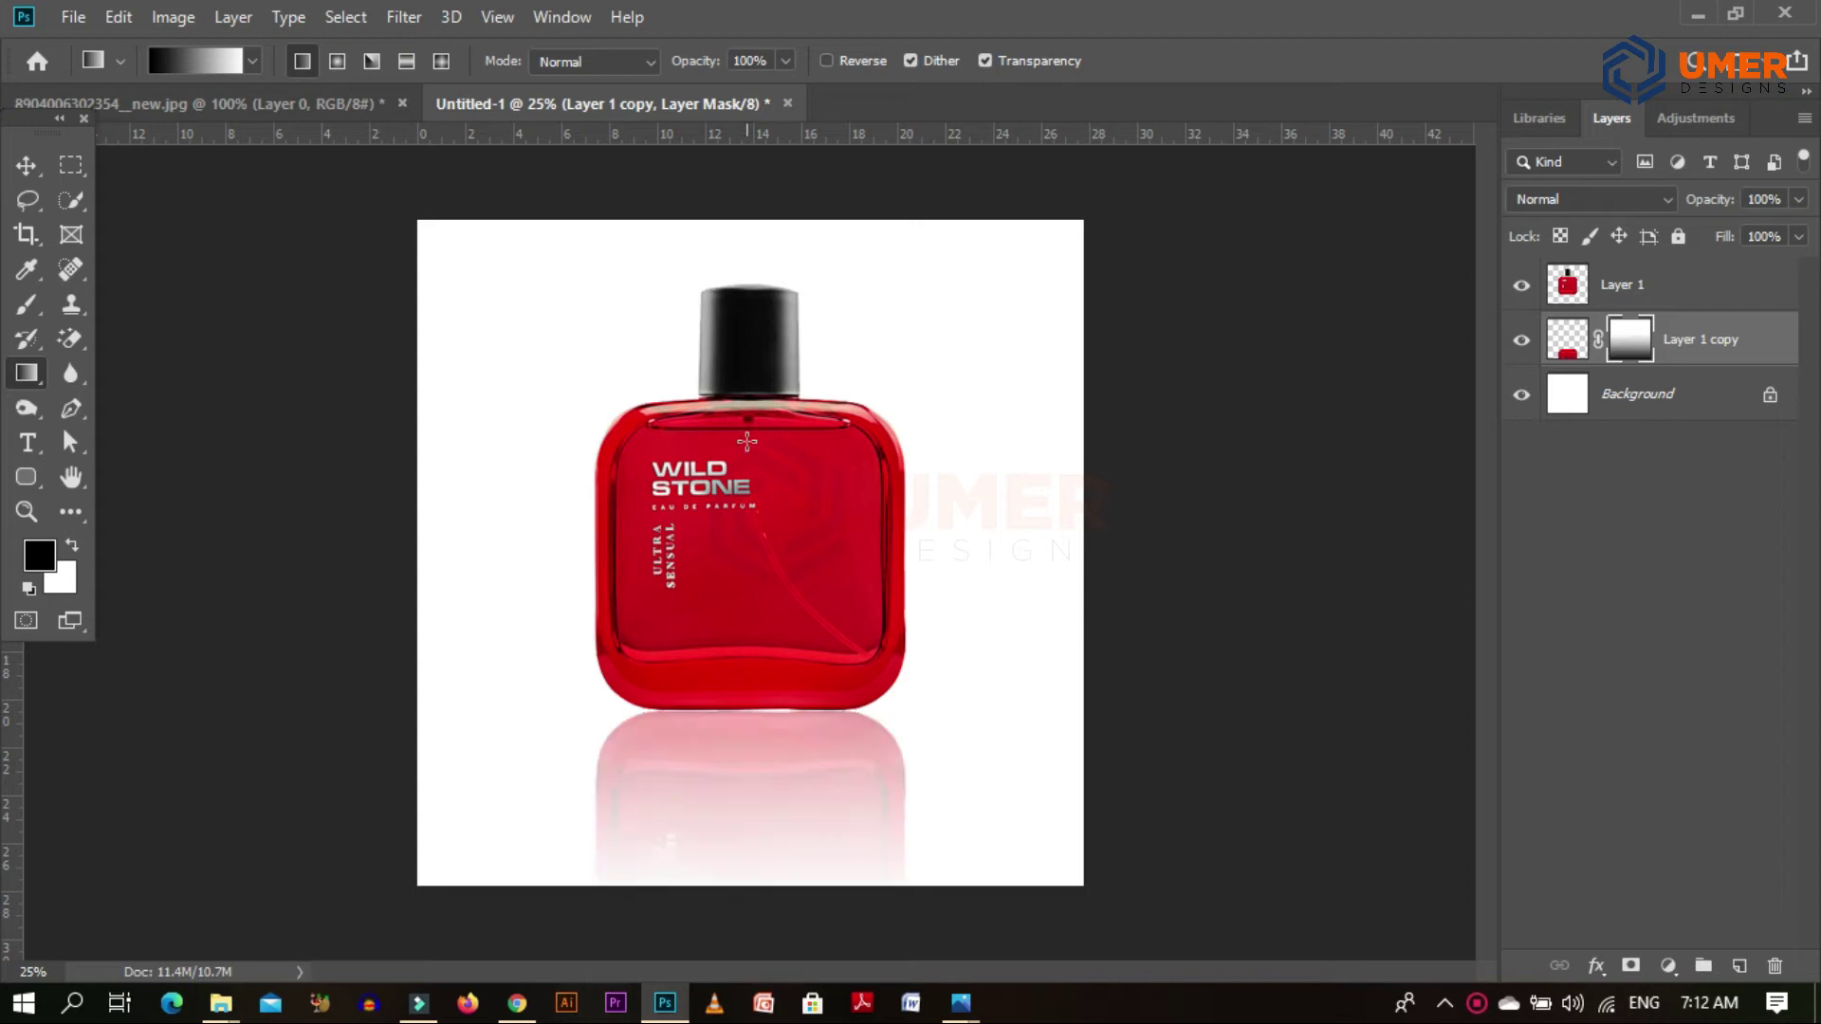
Scale the bottle and its reflection together to about 65.5% and move them higher on the canvas.
click(25, 165)
drag(529, 448, 848, 512)
drag(928, 340, 882, 484)
key(ctrl+z)
drag(797, 699, 779, 556)
click(955, 558)
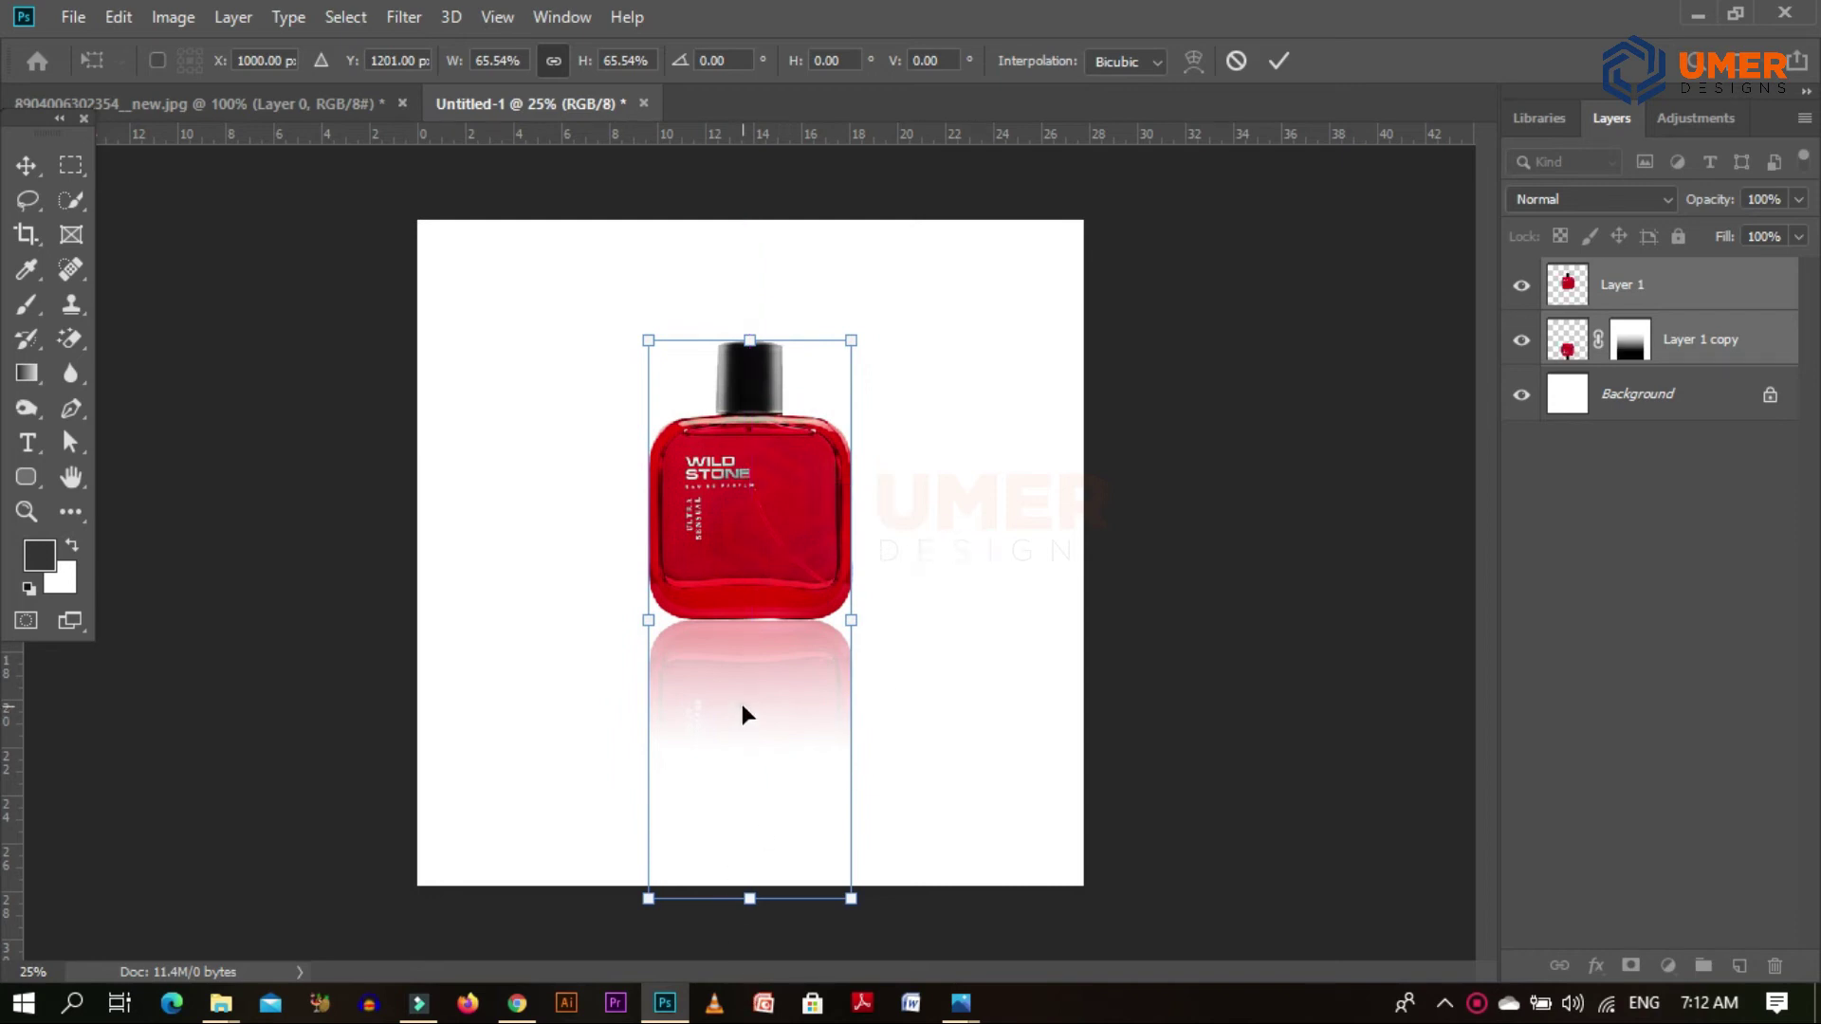
click(285, 265)
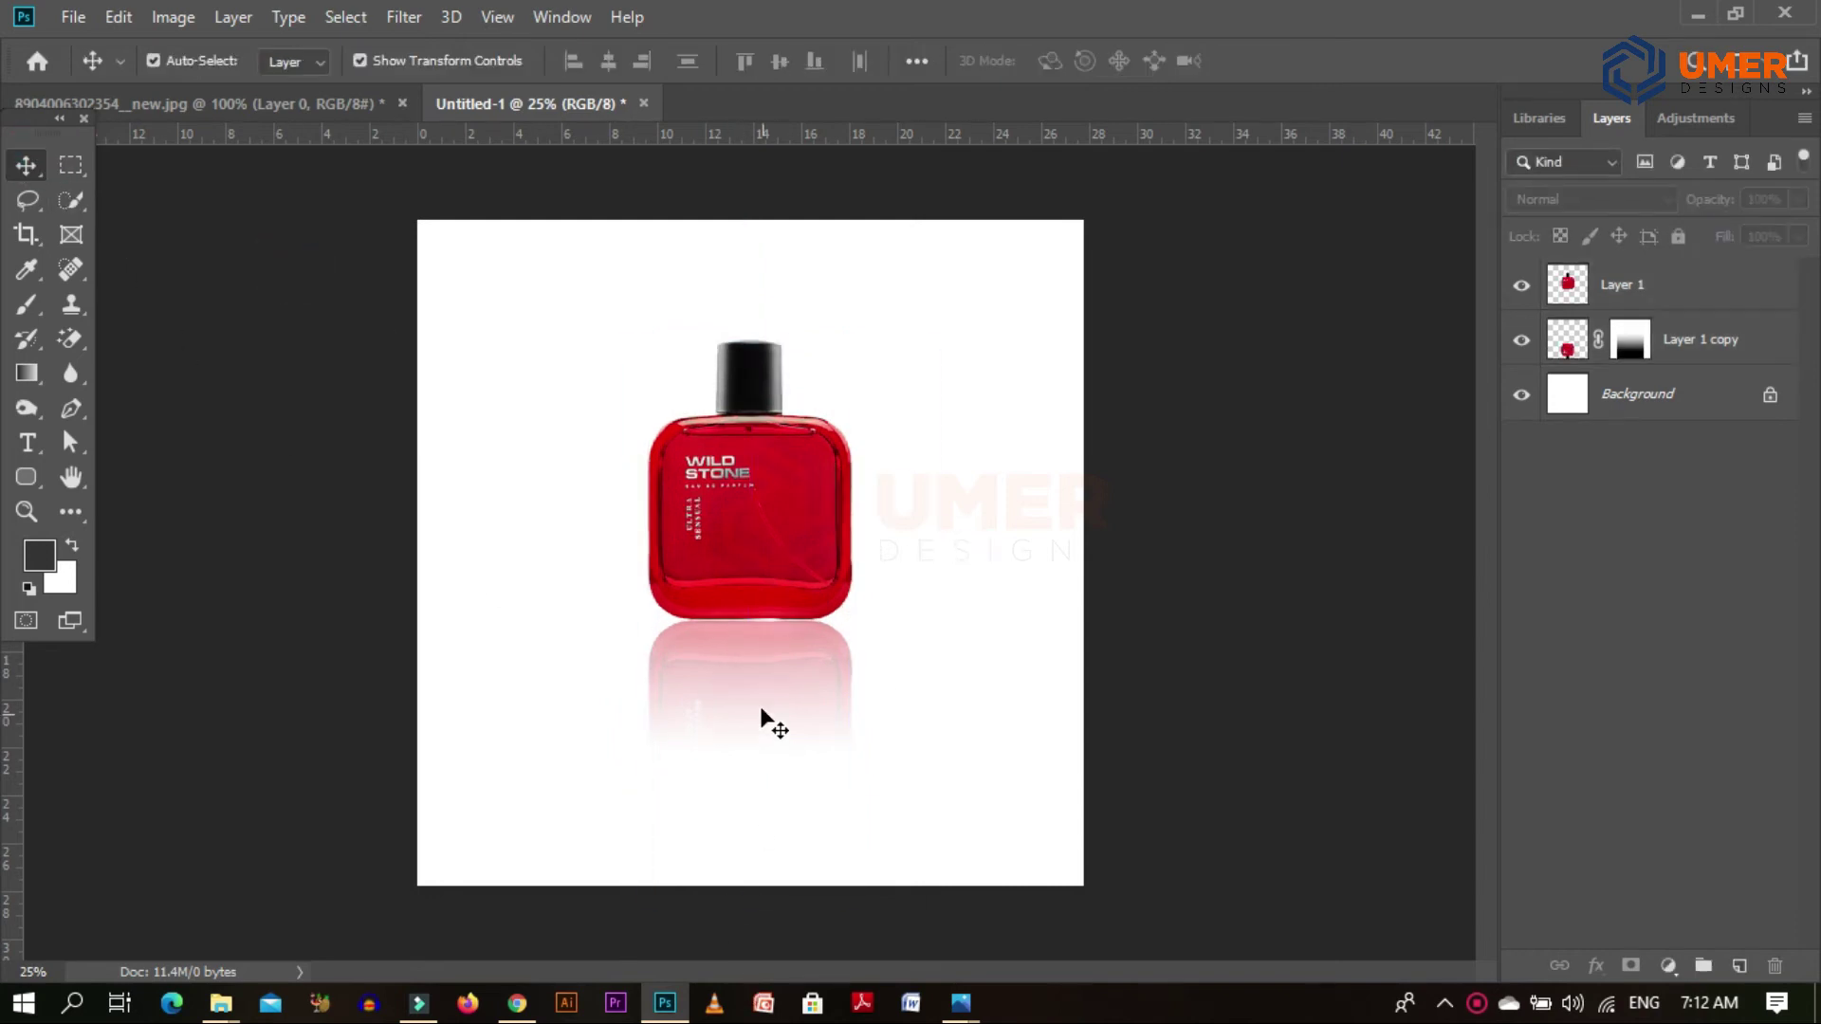
Redraw the black-to-white gradient on the reflection's mask, from the lower part of the reflection up to the bottle's label.
click(750, 655)
click(27, 373)
click(1628, 337)
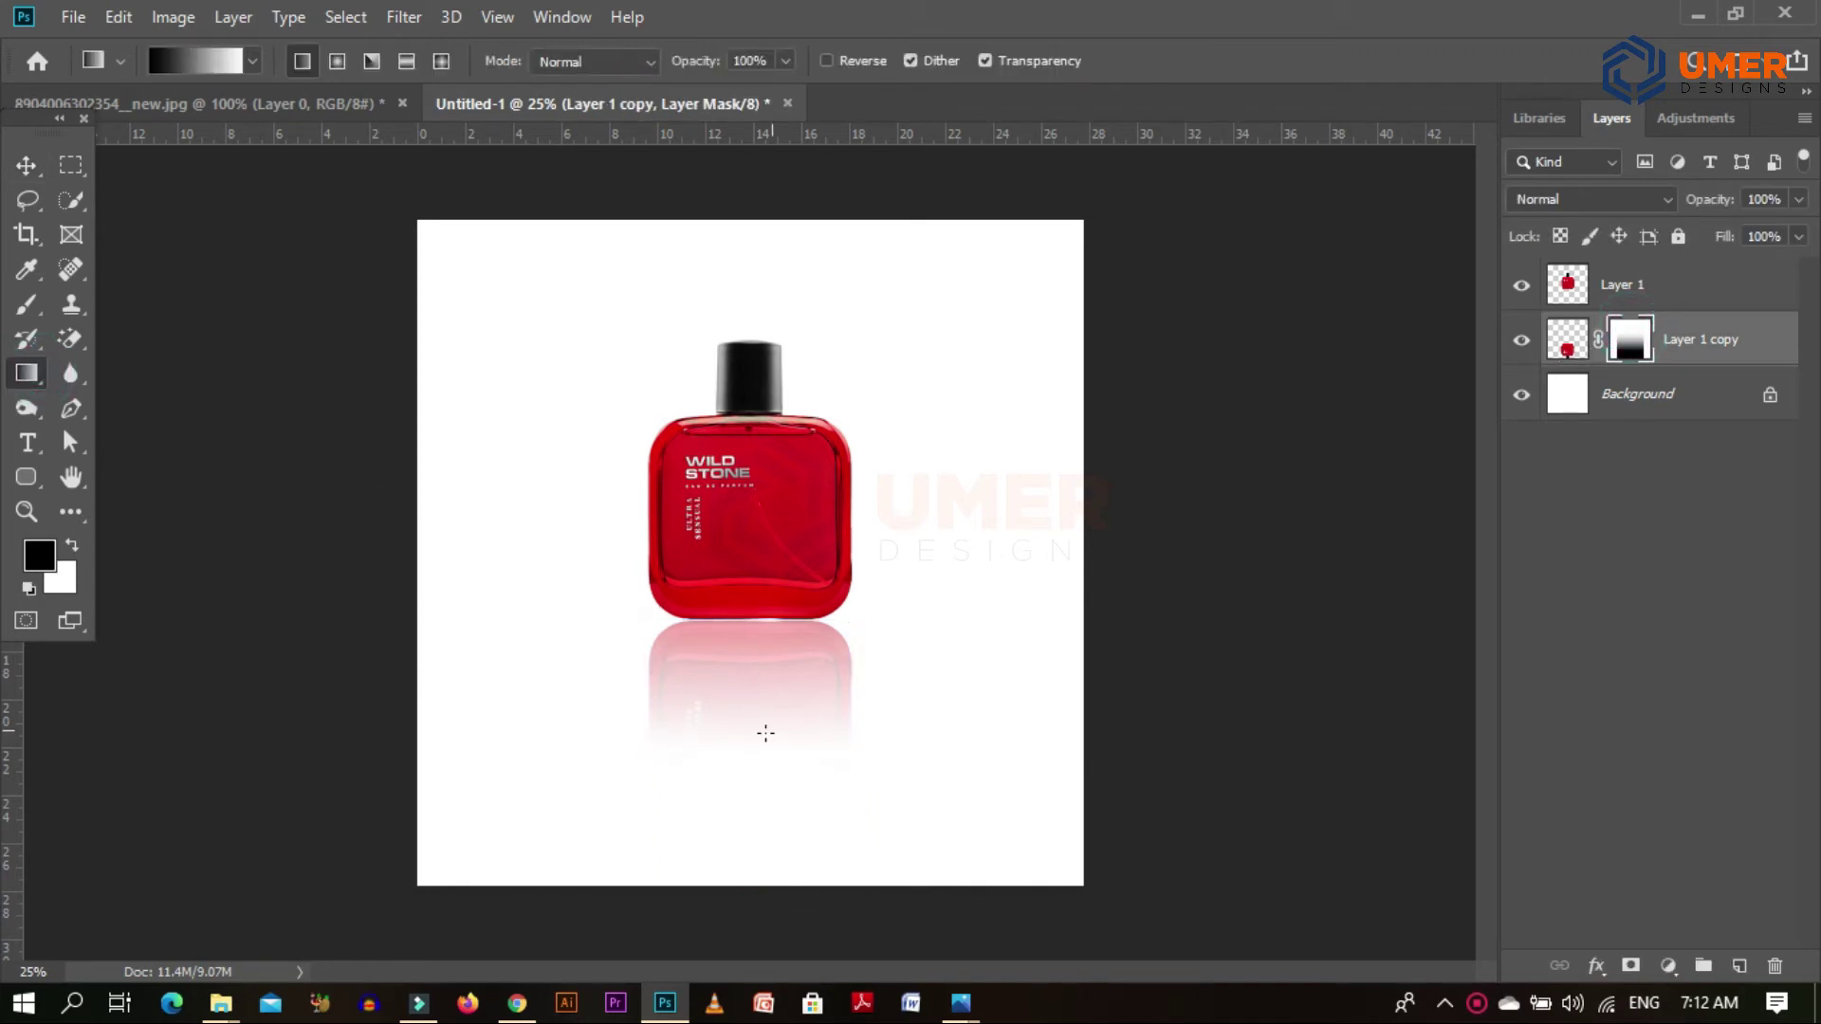
drag(748, 740, 746, 482)
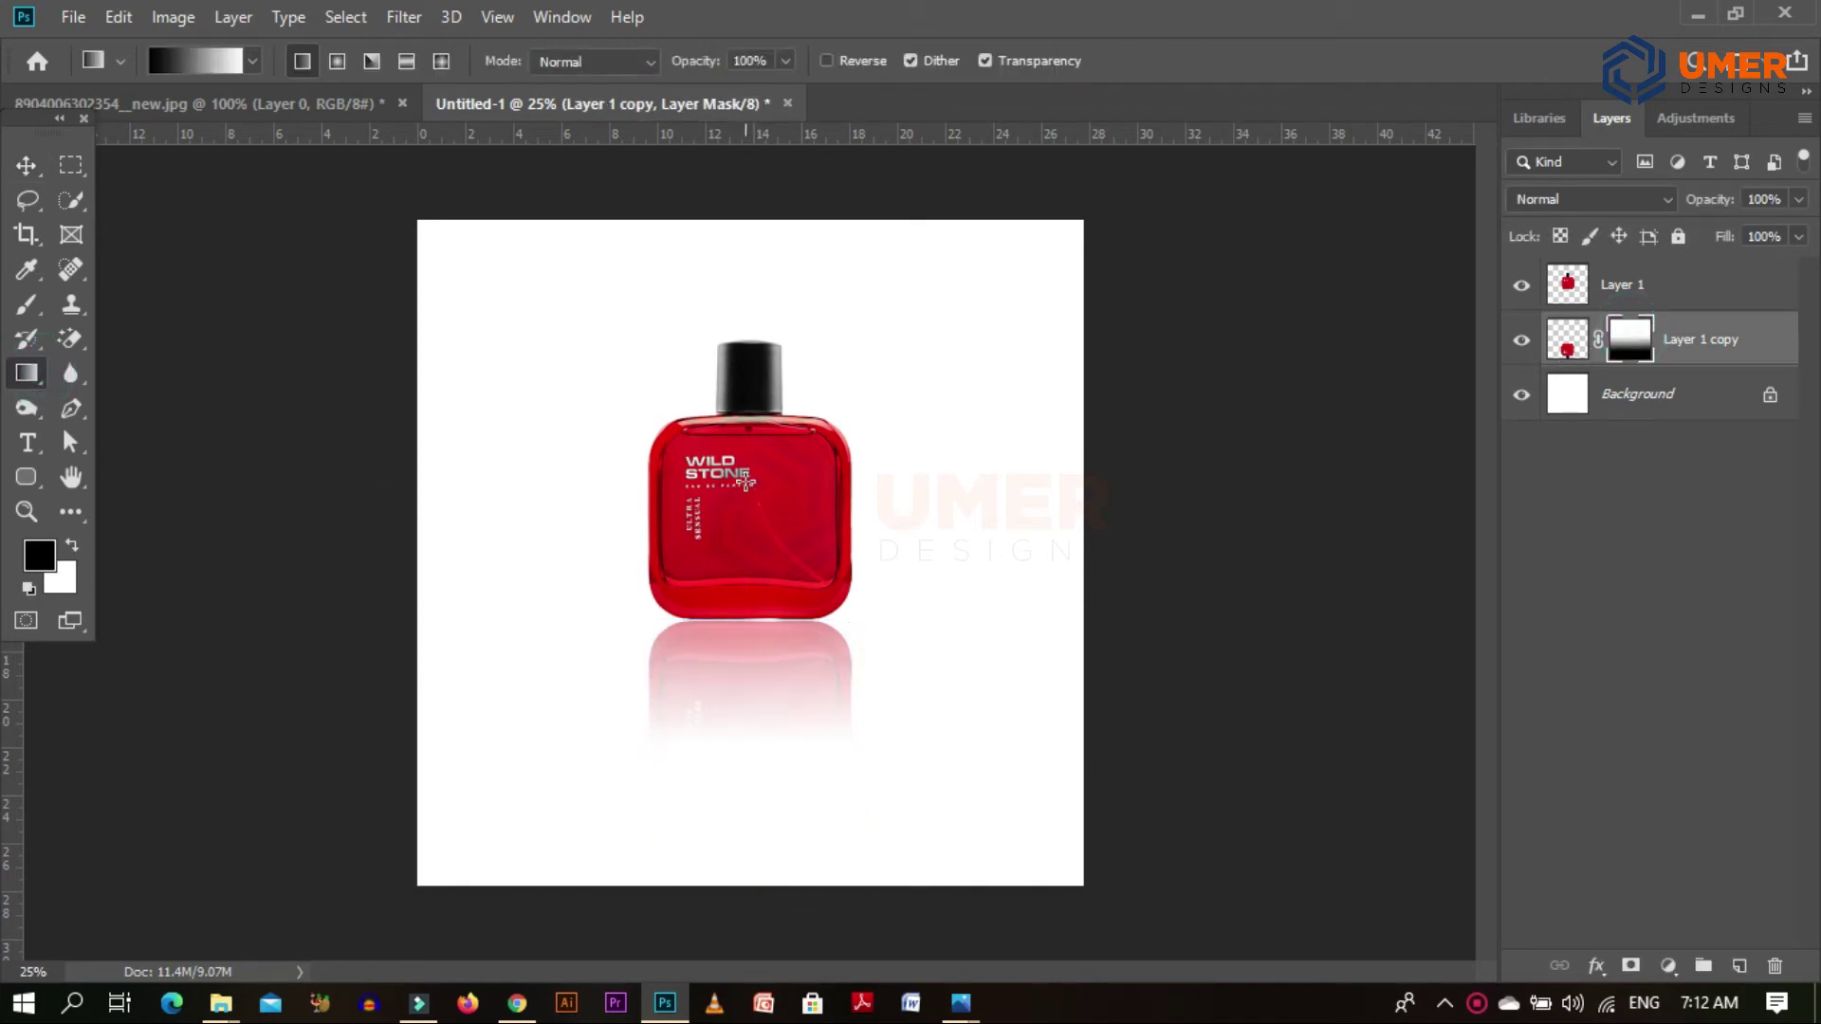
Redraw the black-to-white gradient on the reflection's mask, from the faded end of the reflection up past the bottle's cap.
drag(765, 733, 764, 293)
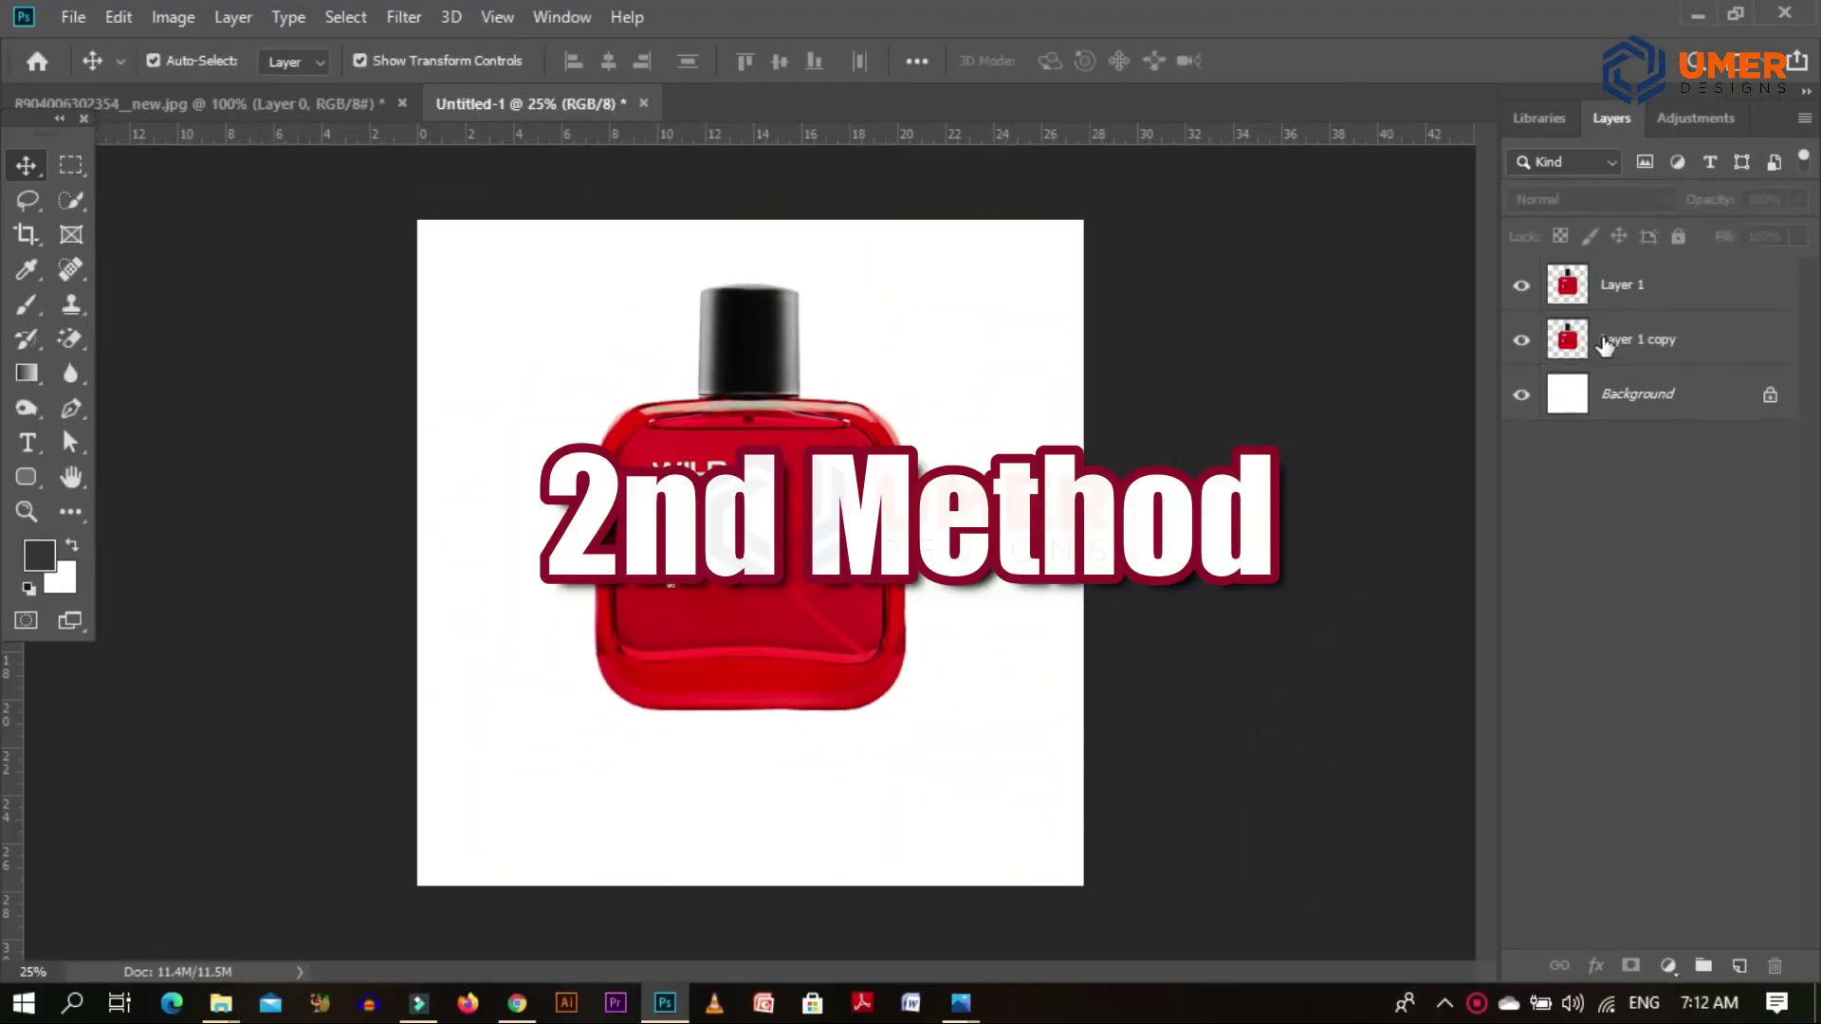
Delete the bottle's copy layer and move the remaining bottle slightly higher on the canvas.
click(1613, 351)
key(Delete)
click(1636, 576)
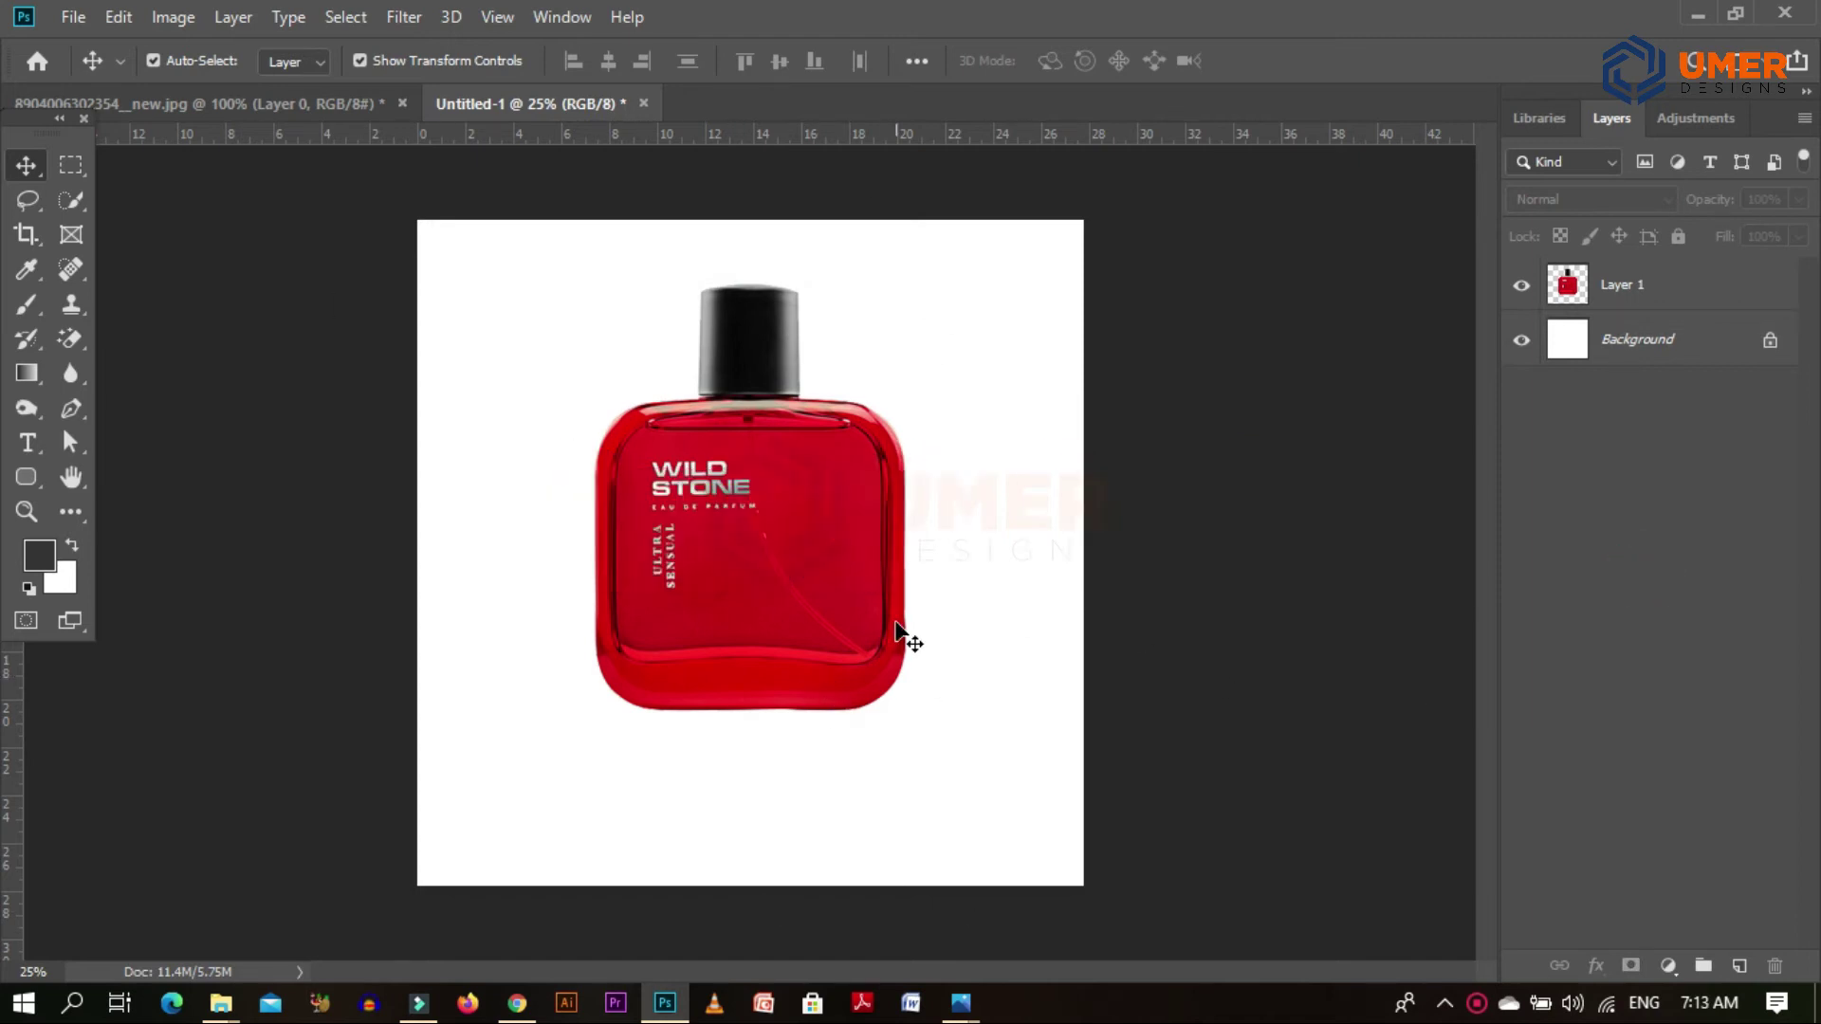
drag(690, 543, 764, 436)
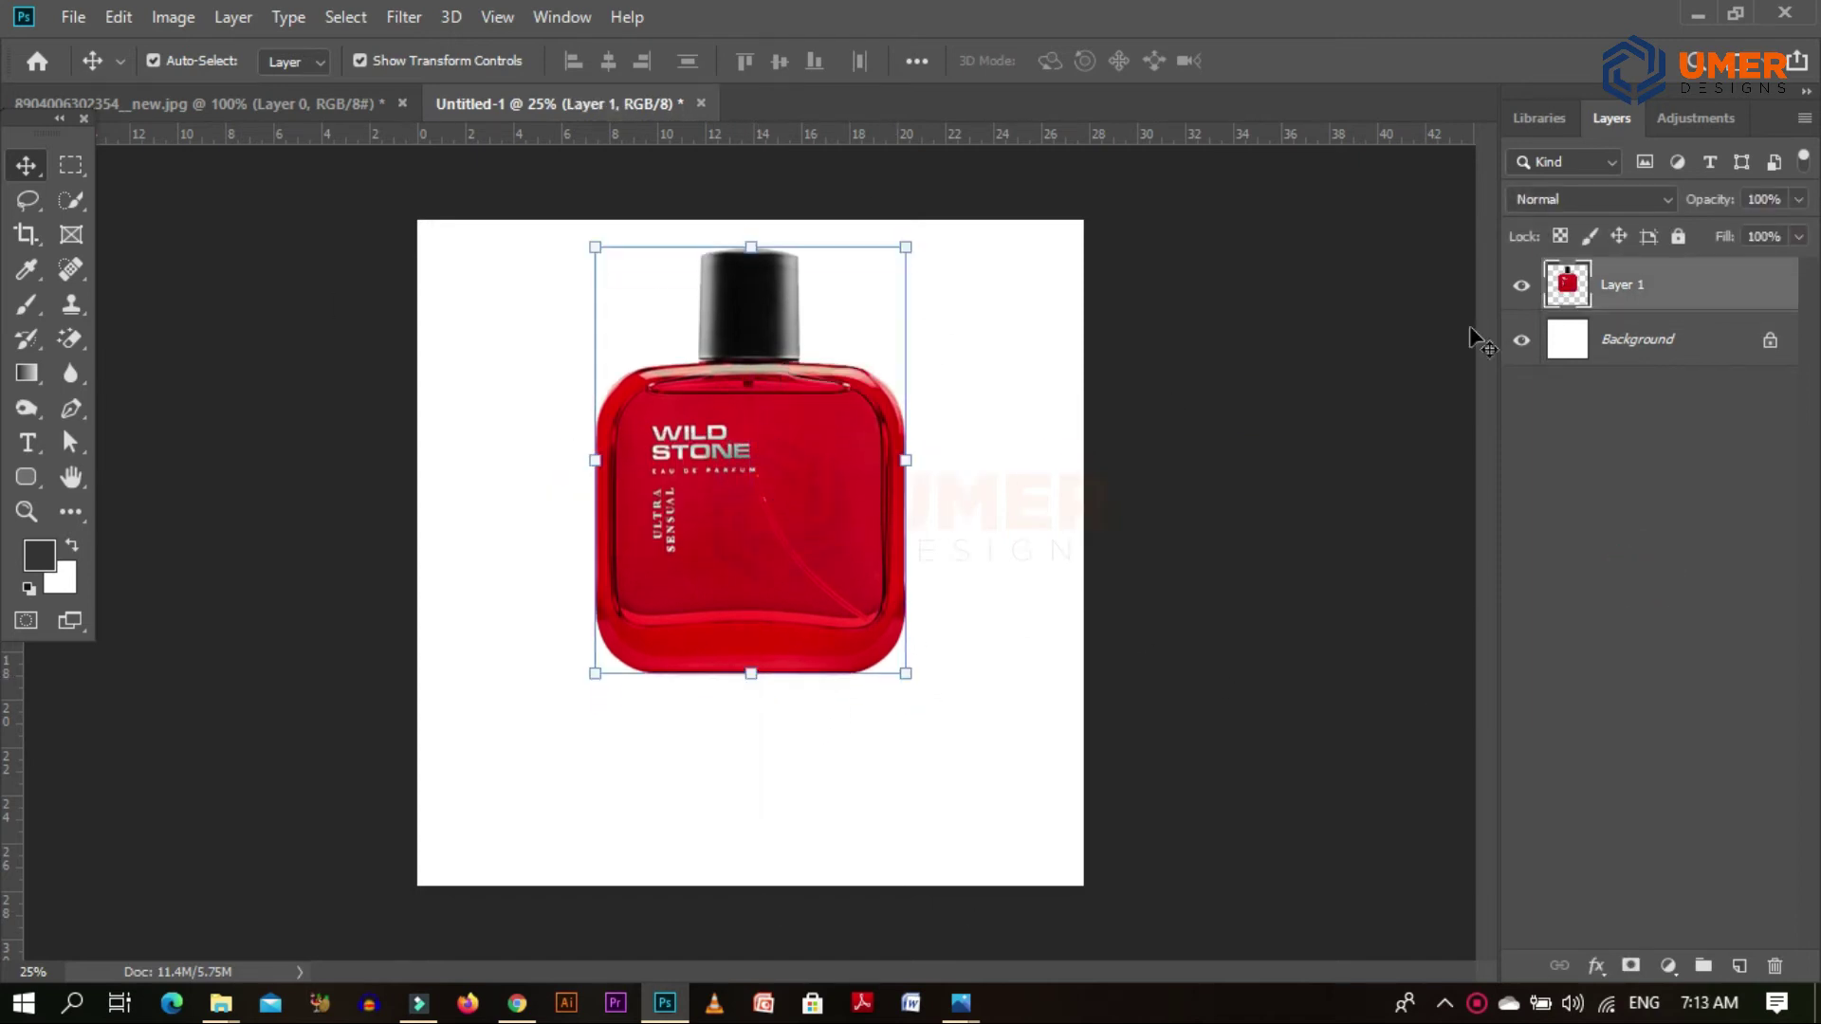
Duplicate the bottle layer beneath the original and flip the copy vertically, placing it directly under the bottle's base as a reflection.
drag(1651, 290, 1741, 966)
drag(1616, 304, 1568, 334)
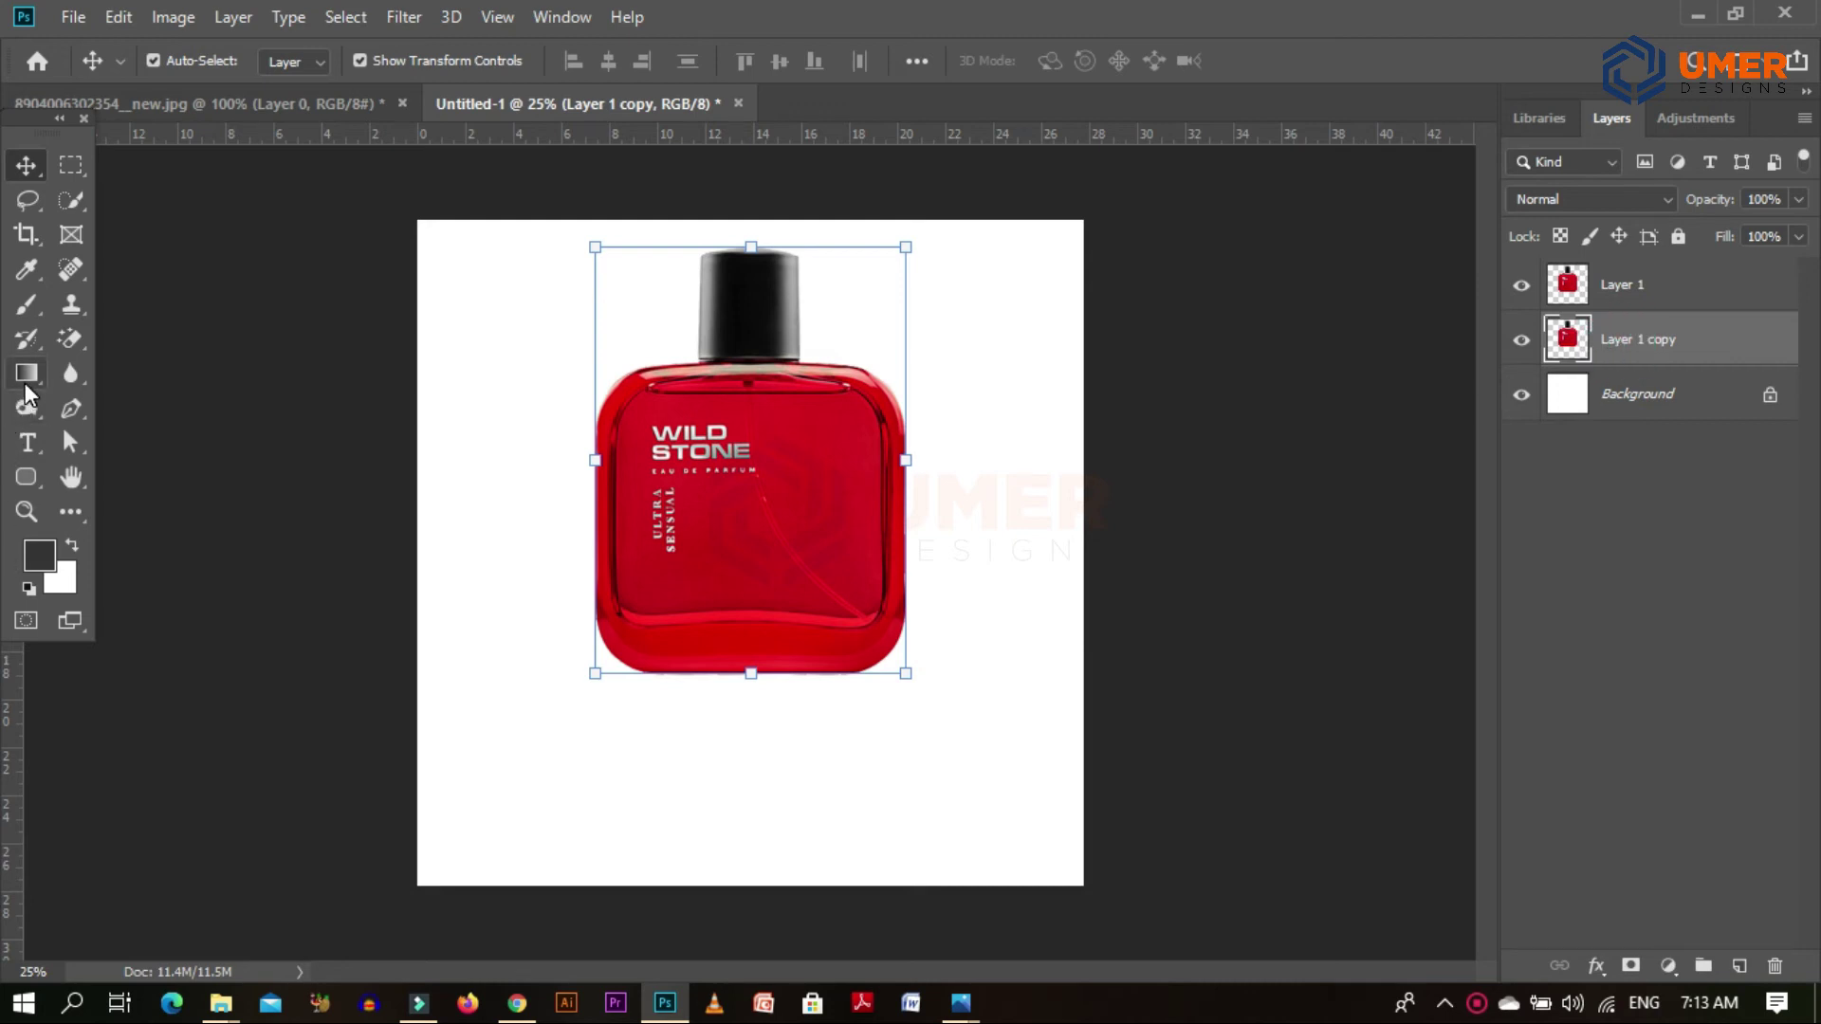
click(755, 249)
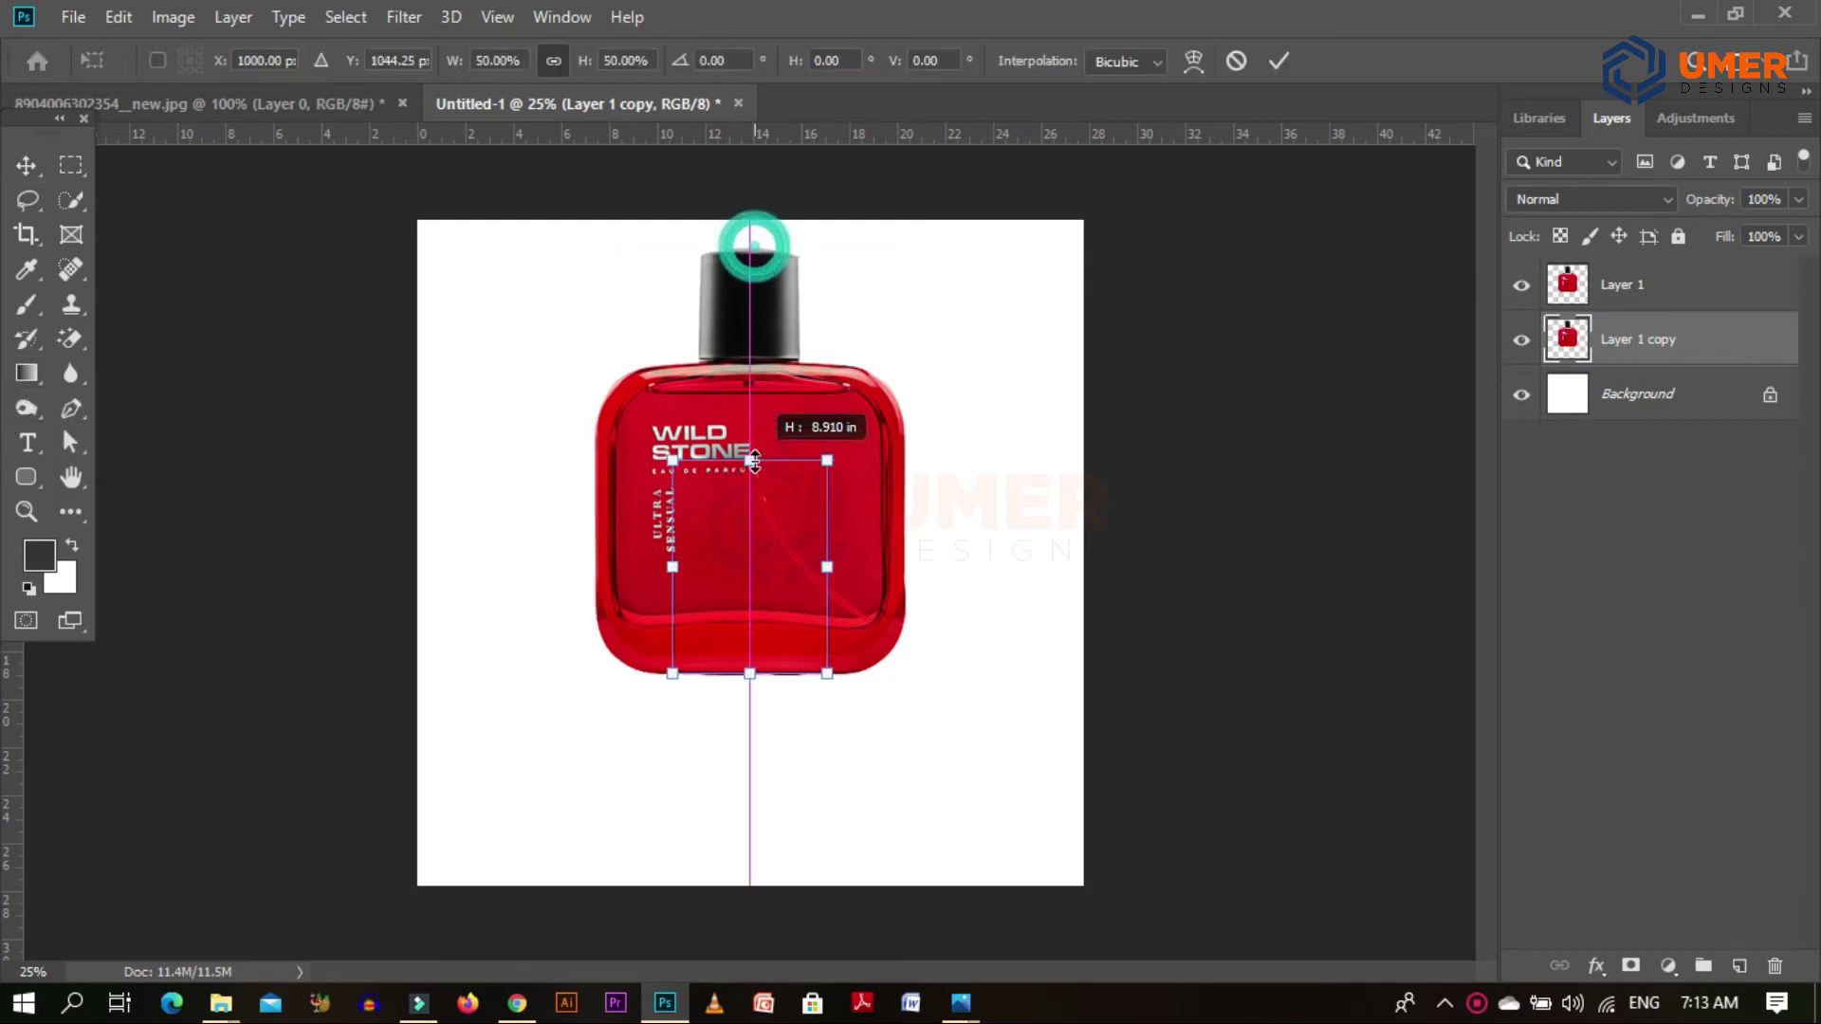
click(755, 245)
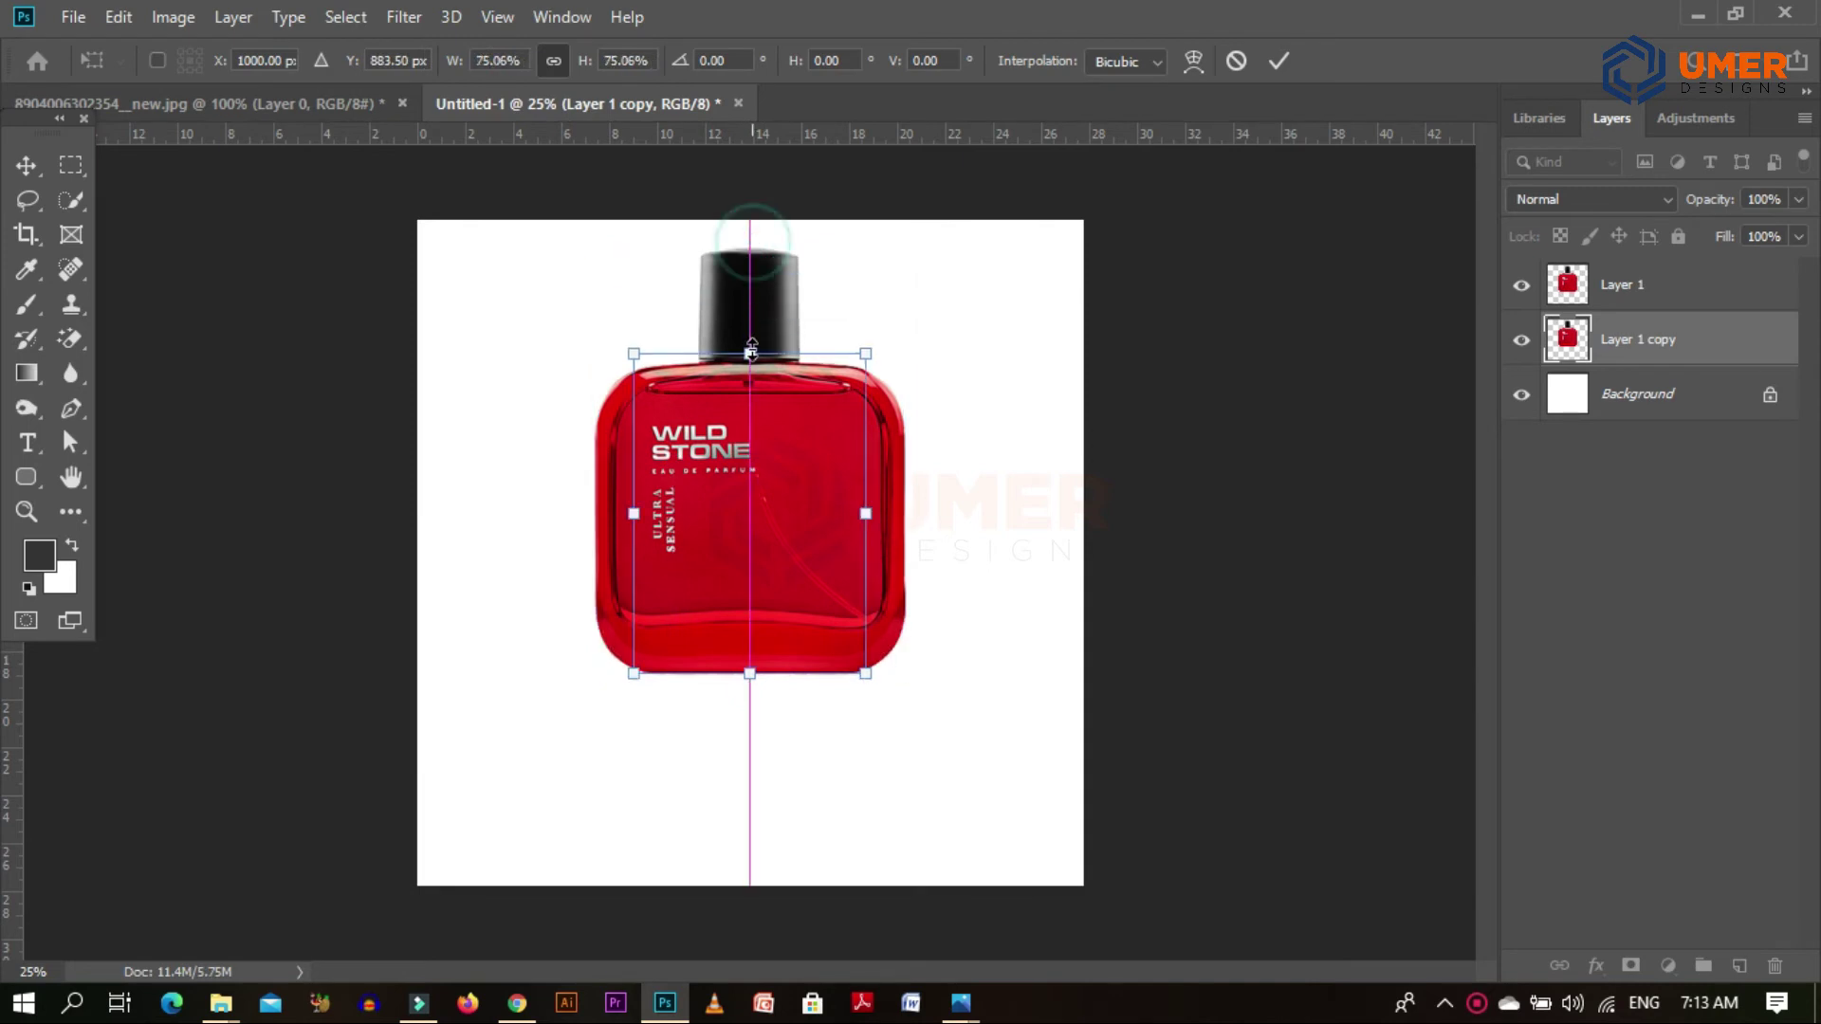
right_click(824, 285)
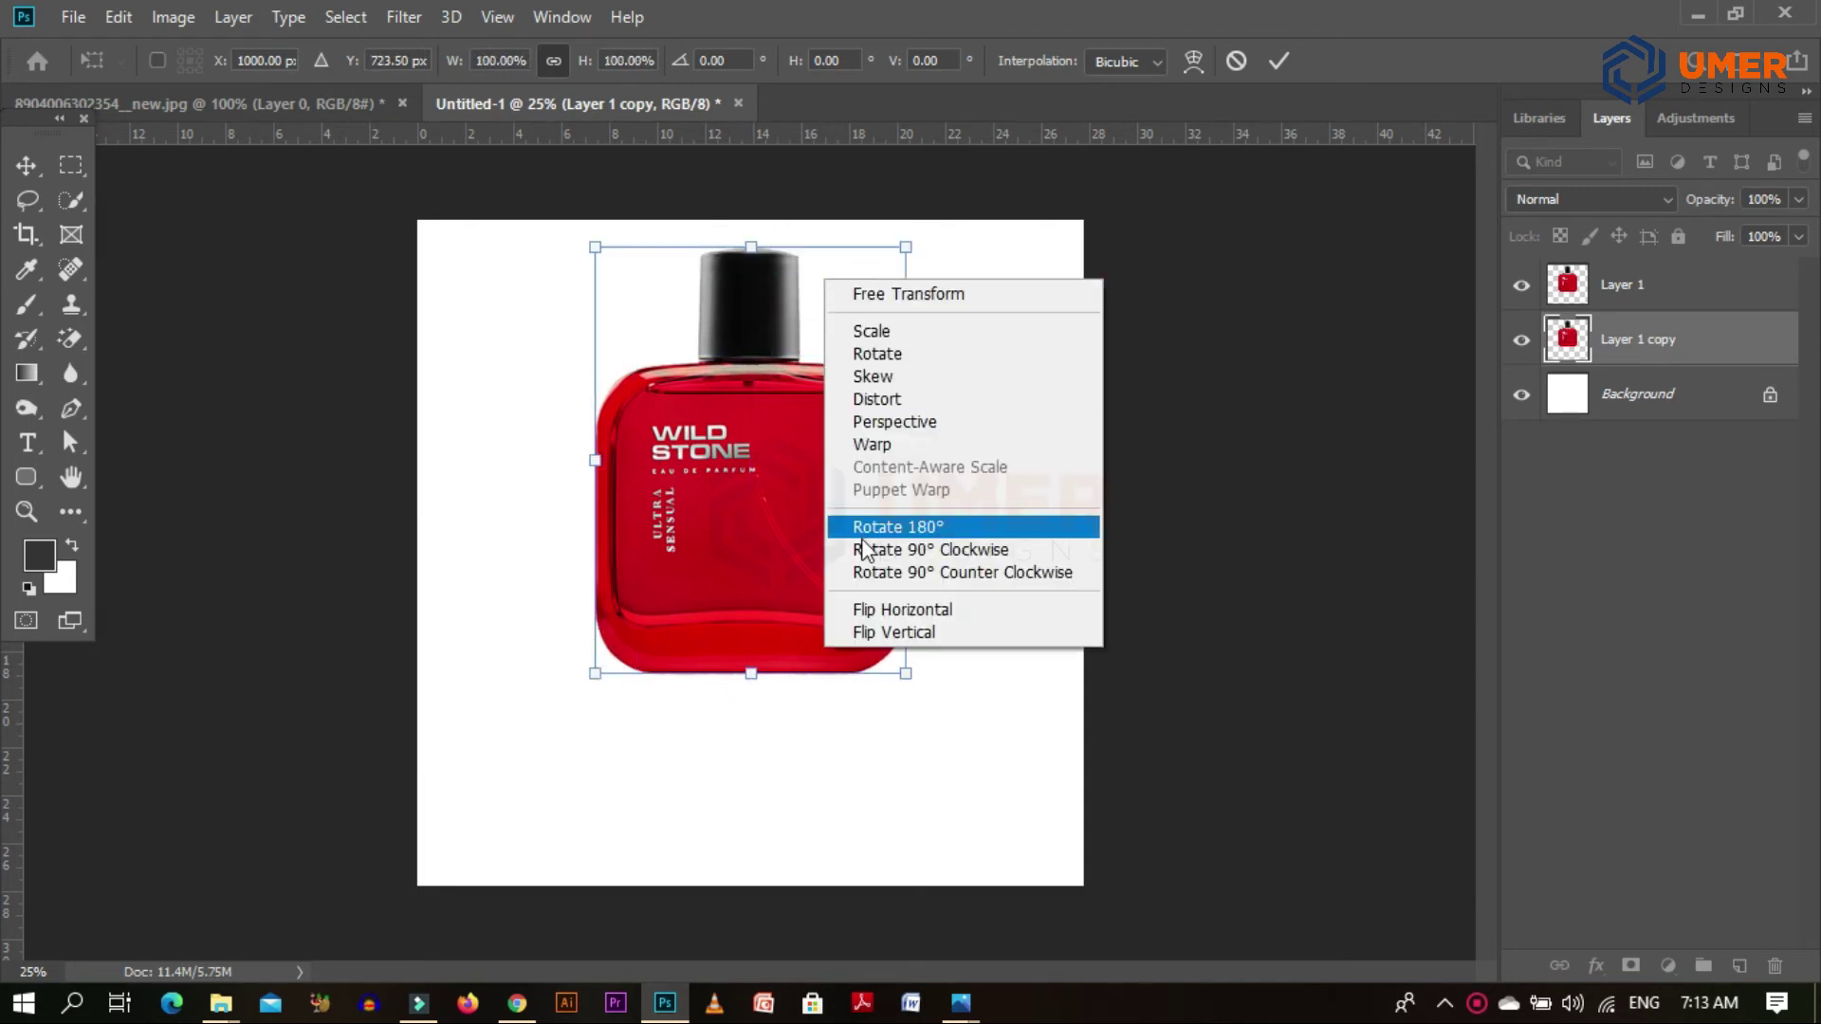
click(865, 629)
drag(850, 354, 849, 747)
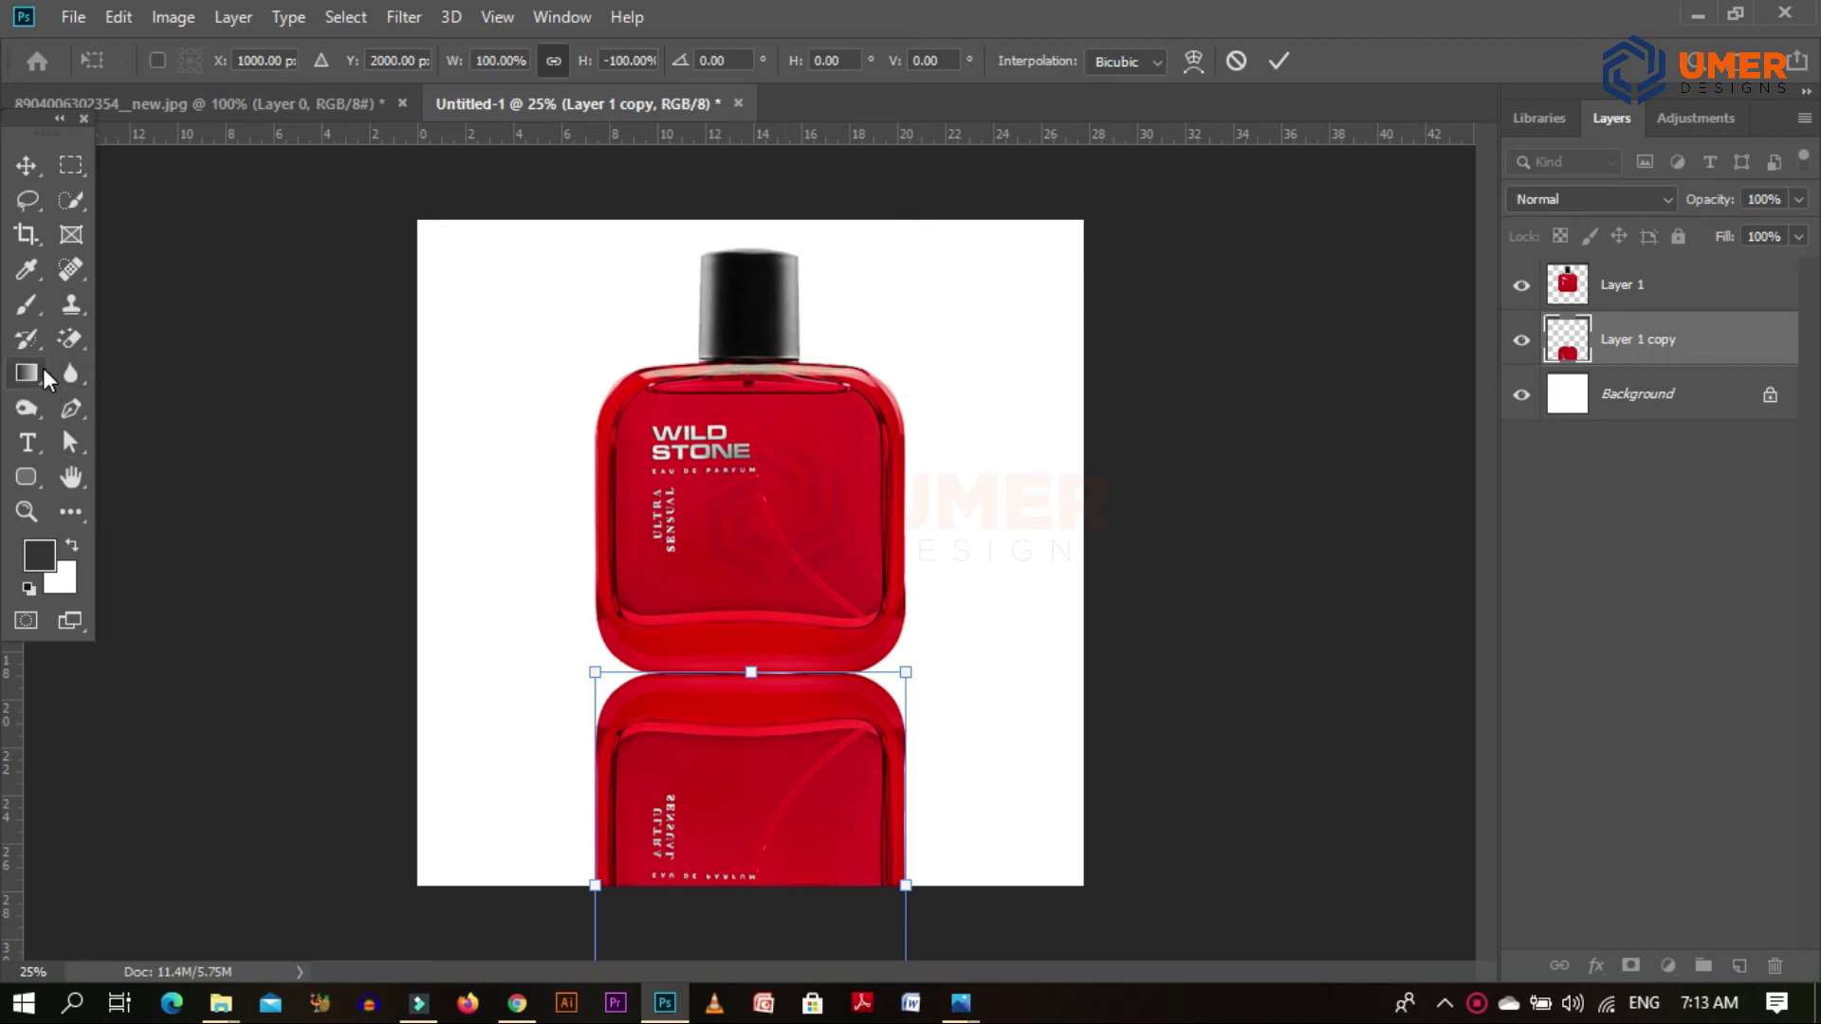
Choose the Eraser tool with a 1102 px brush and lower the reflection layer's opacity to 33%.
right_click(71, 345)
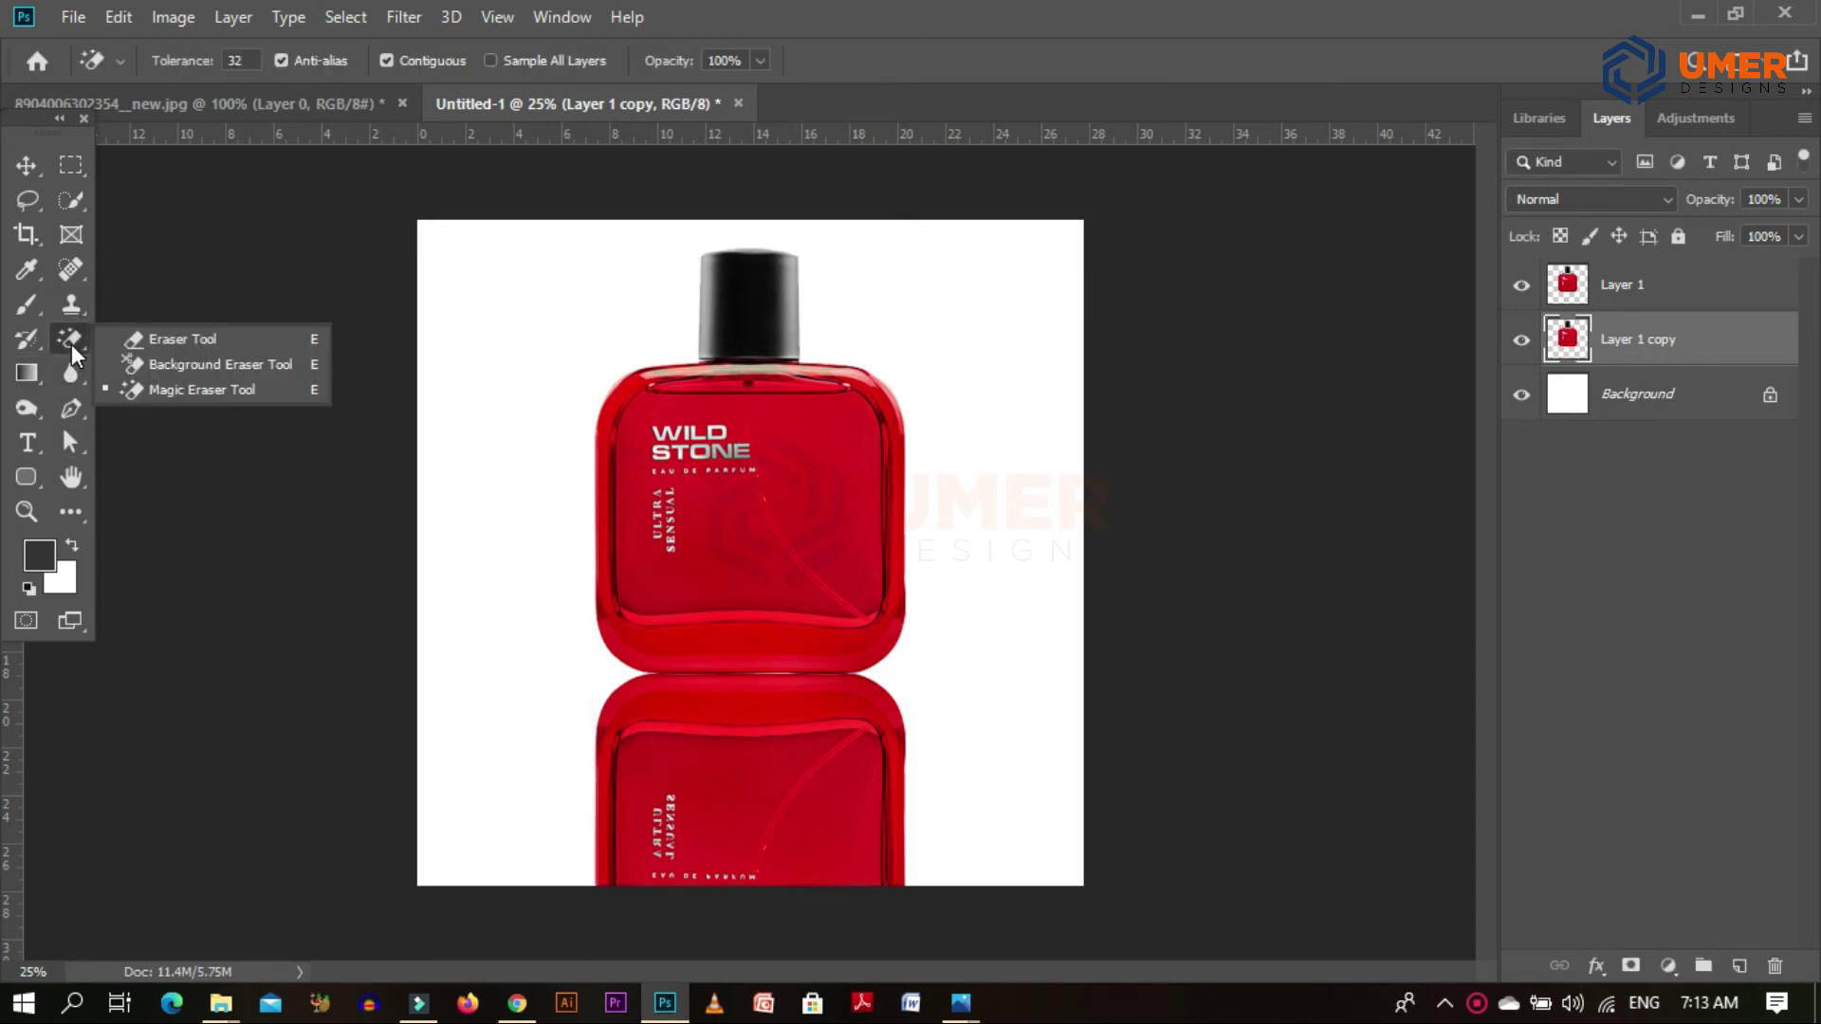
click(133, 339)
click(193, 64)
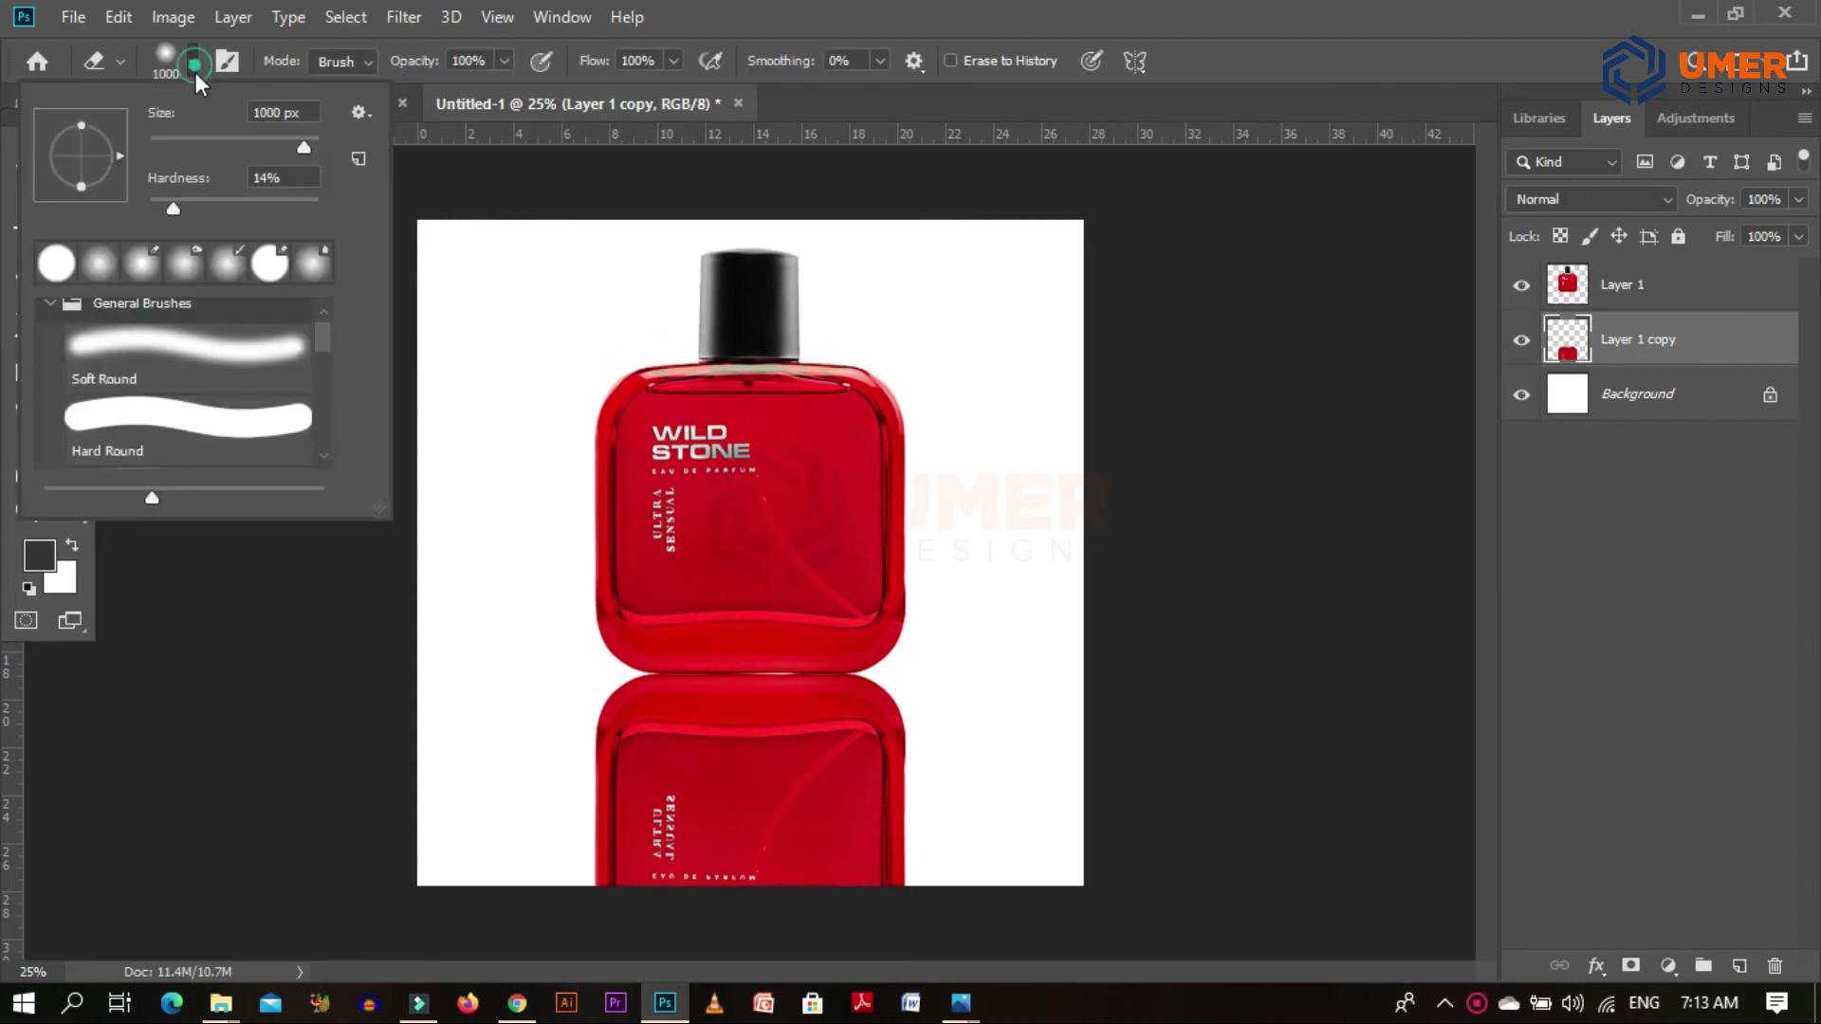
drag(276, 150, 327, 147)
click(303, 140)
click(310, 141)
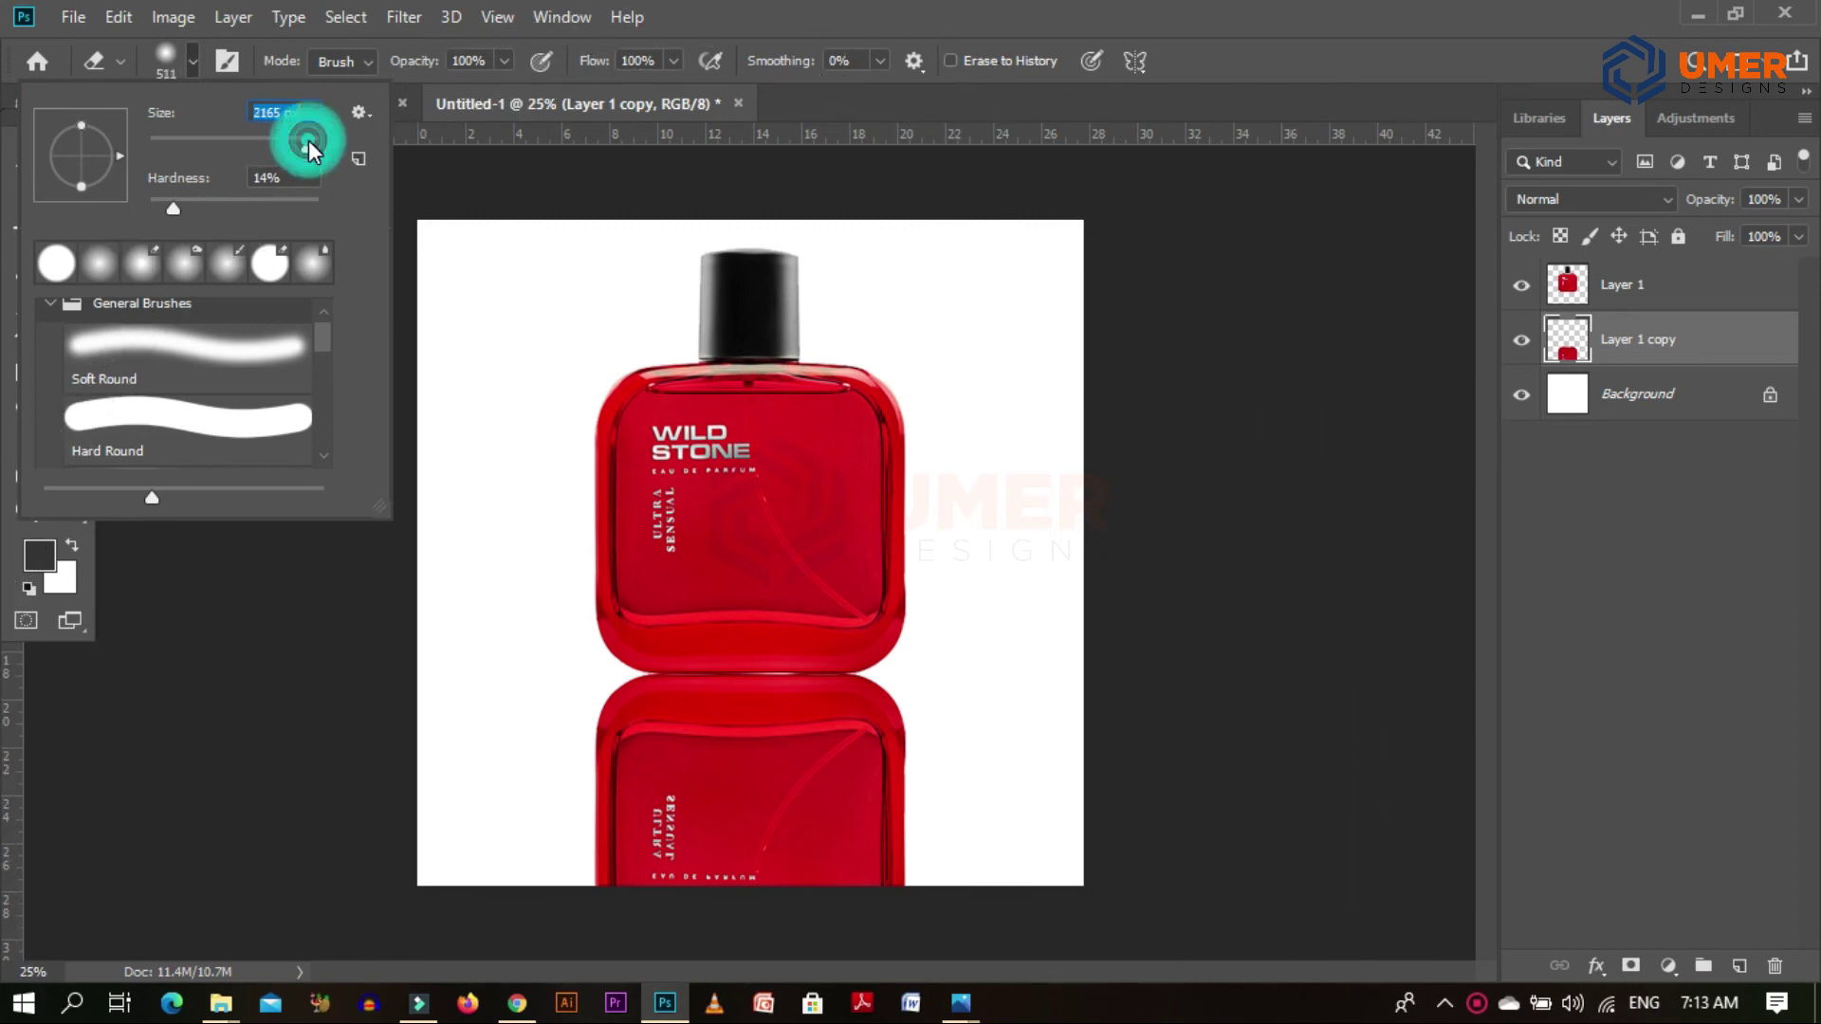
drag(310, 140, 305, 140)
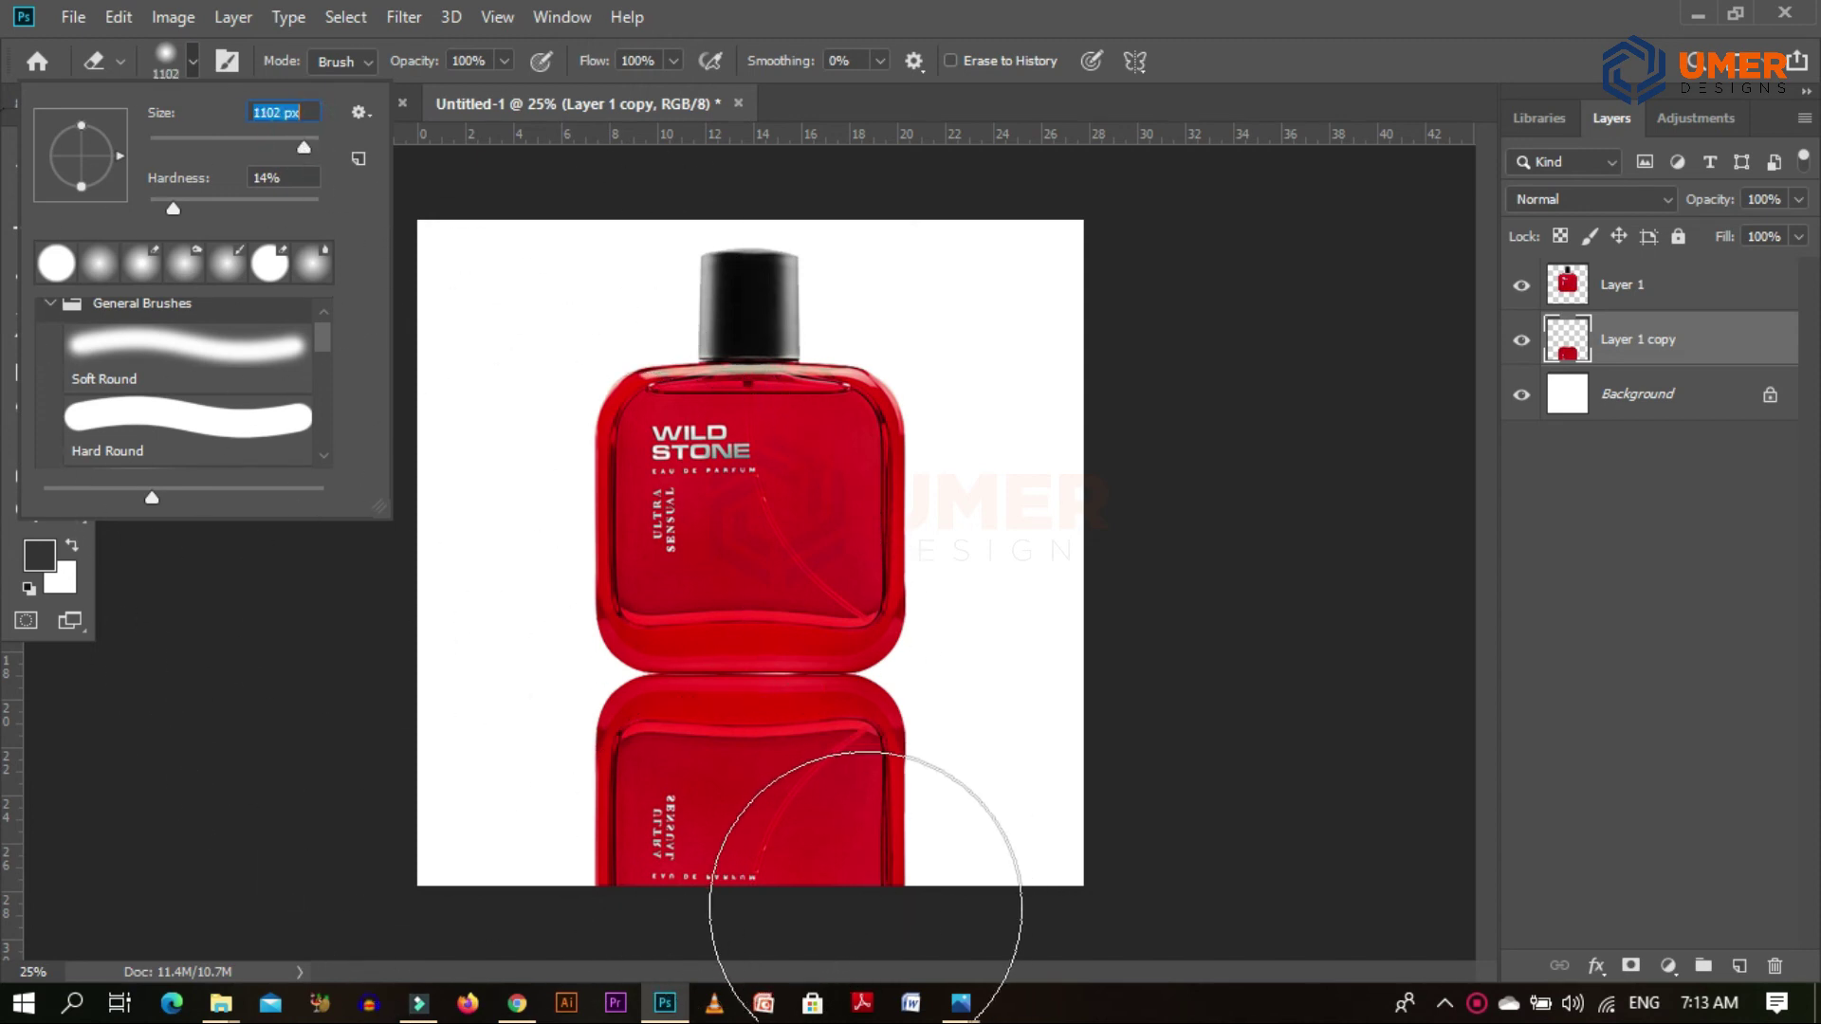
click(1795, 200)
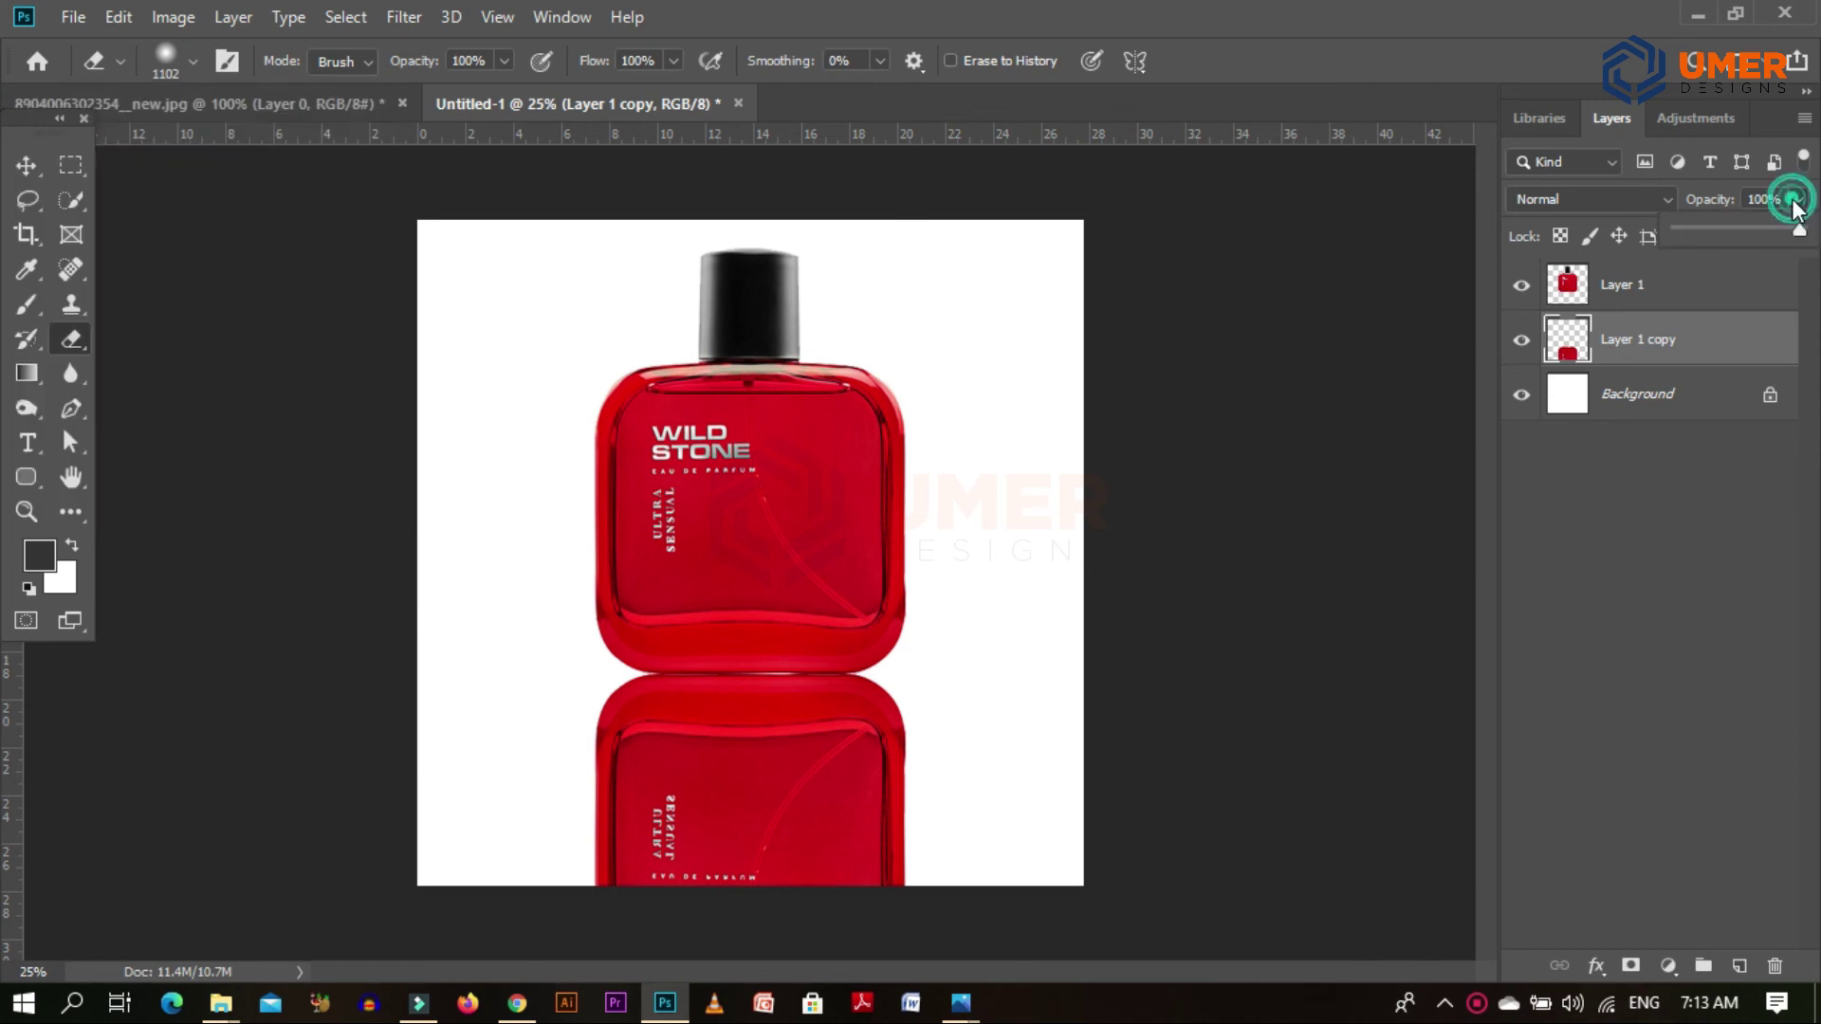
drag(1750, 234, 1718, 231)
mouse_move(935, 873)
mouse_down()
mouse_move(704, 903)
mouse_move(904, 937)
mouse_move(687, 942)
mouse_move(478, 922)
mouse_move(1209, 964)
mouse_move(507, 946)
mouse_move(513, 984)
mouse_move(159, 892)
mouse_up()
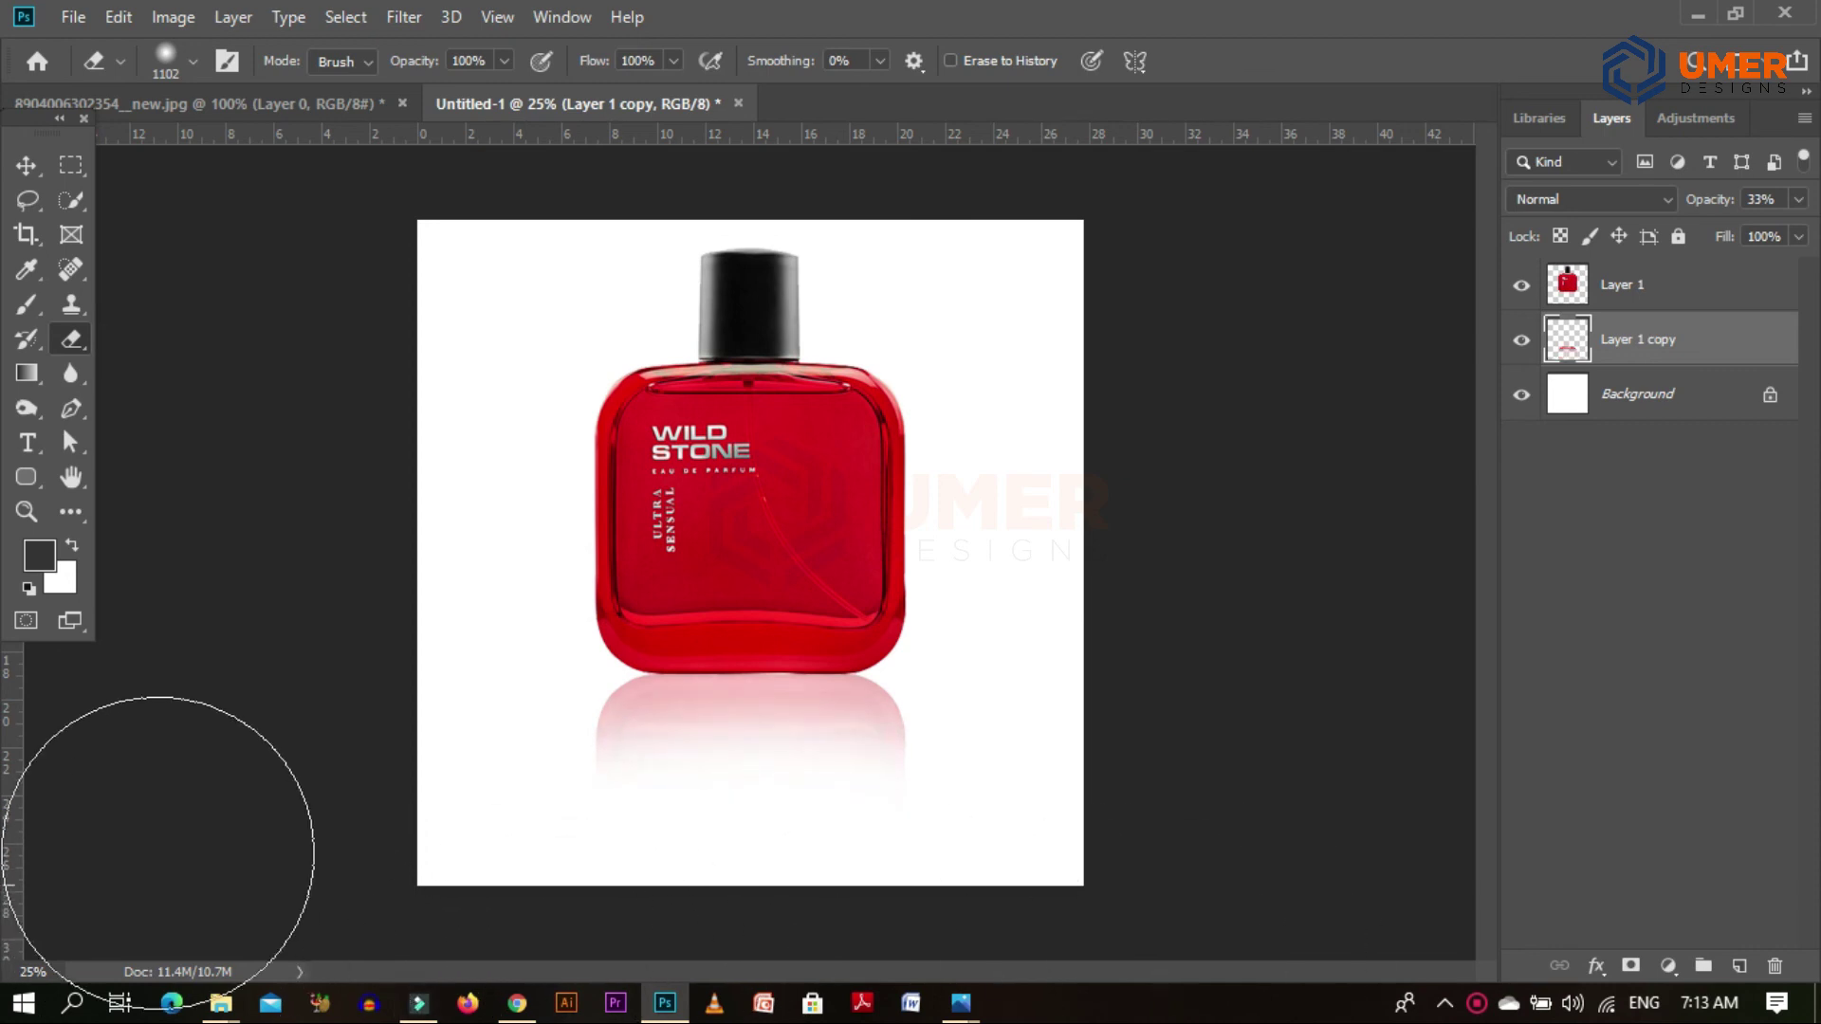
click(26, 164)
key(ctrl+z)
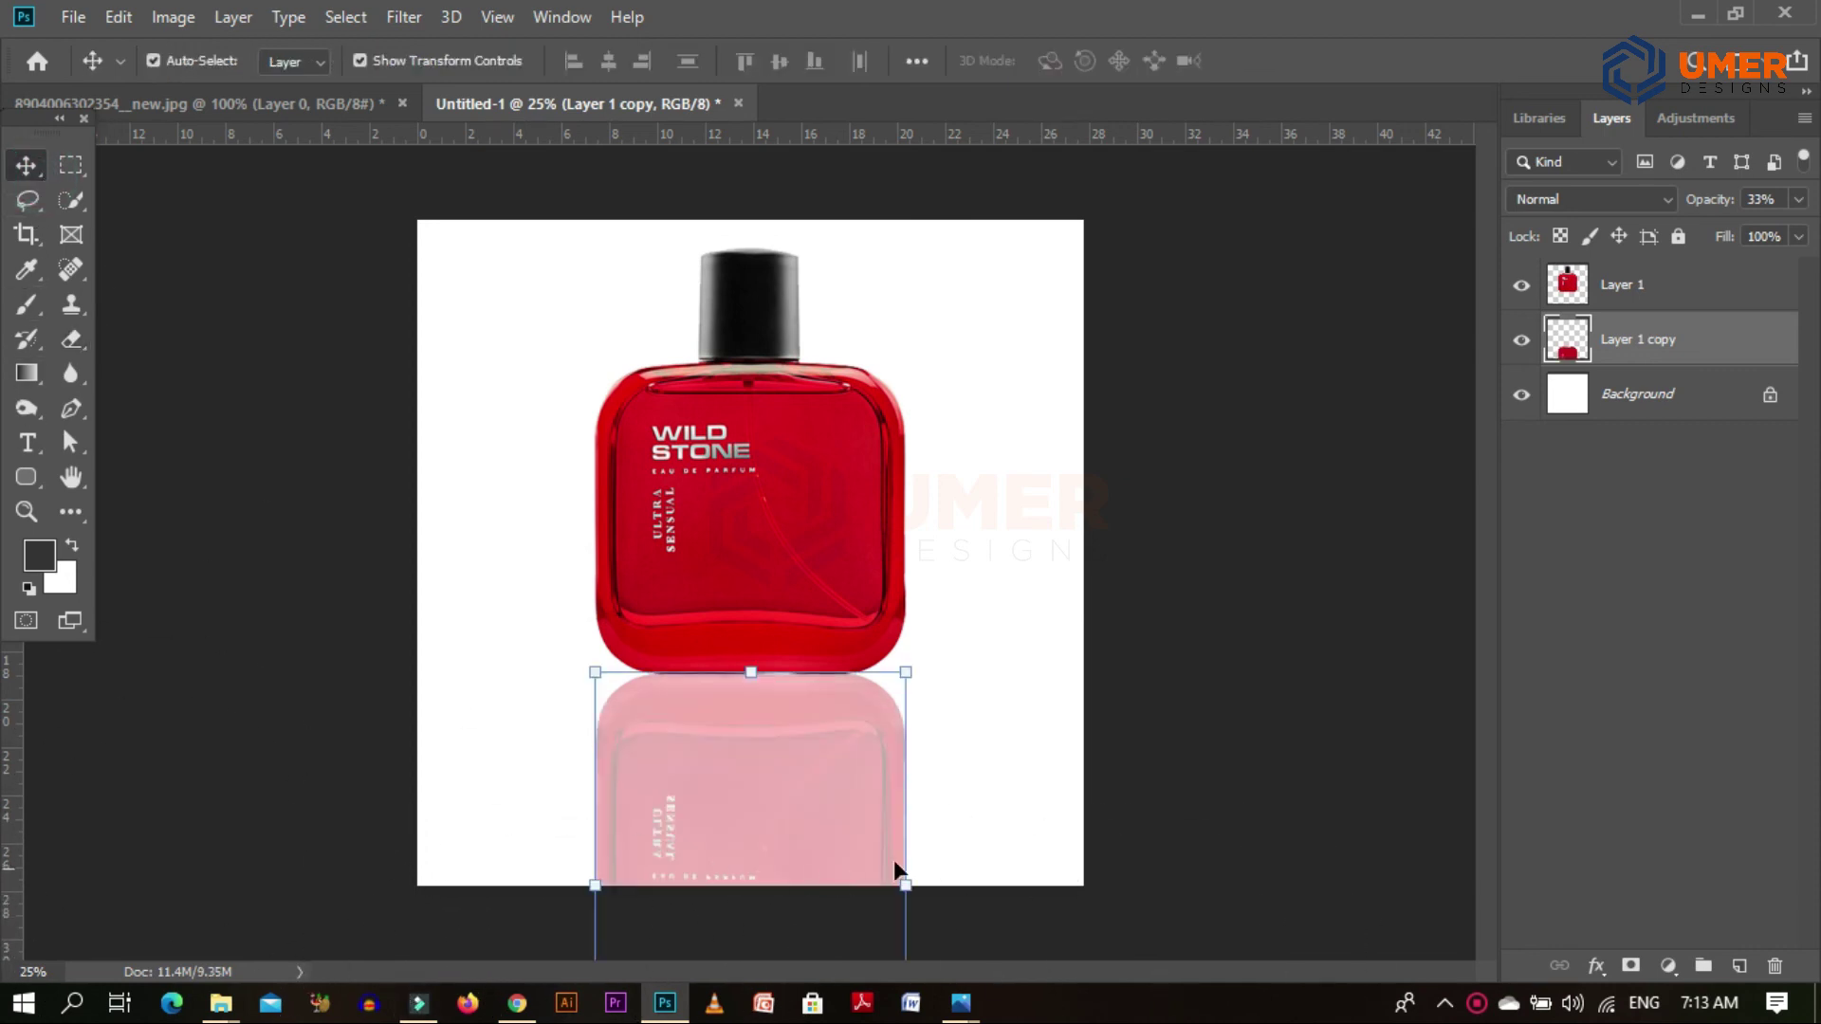
Erase the lower part of the reflection with the large soft eraser so that it fades out beneath the bottle.
click(71, 339)
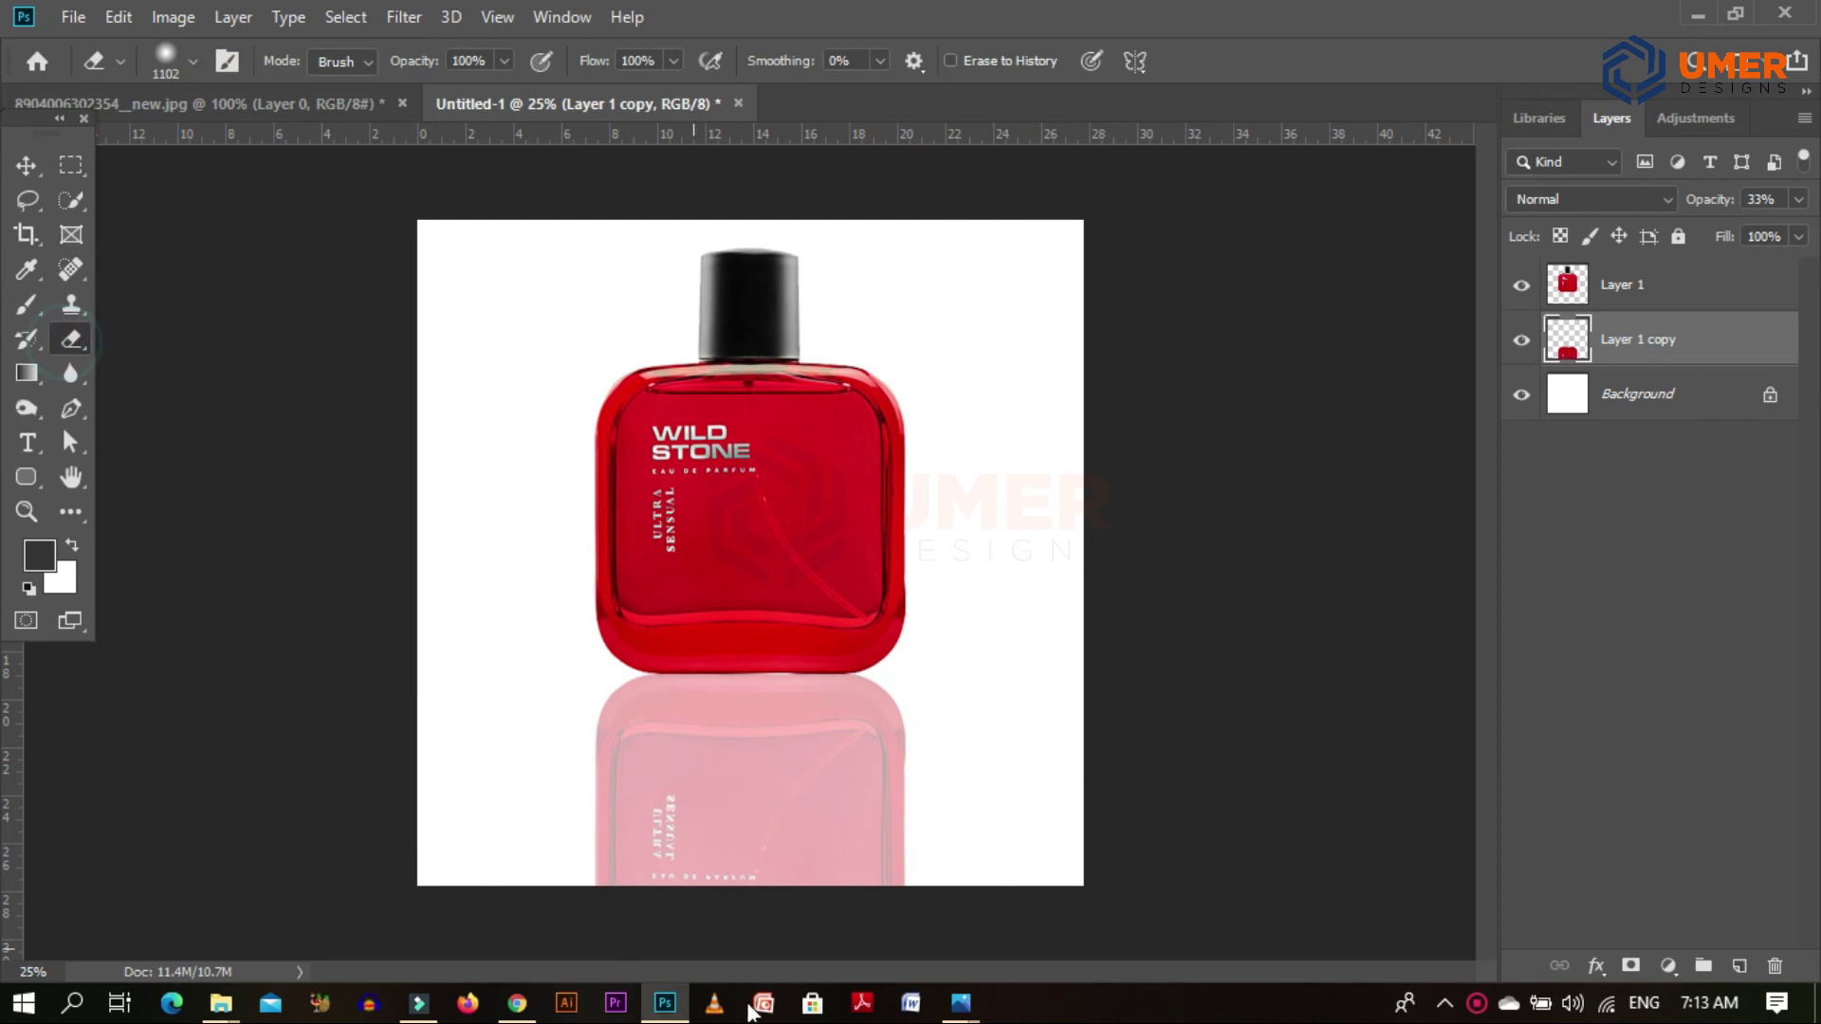
mouse_move(764, 941)
mouse_down()
mouse_move(623, 929)
mouse_move(569, 969)
mouse_move(910, 987)
mouse_up()
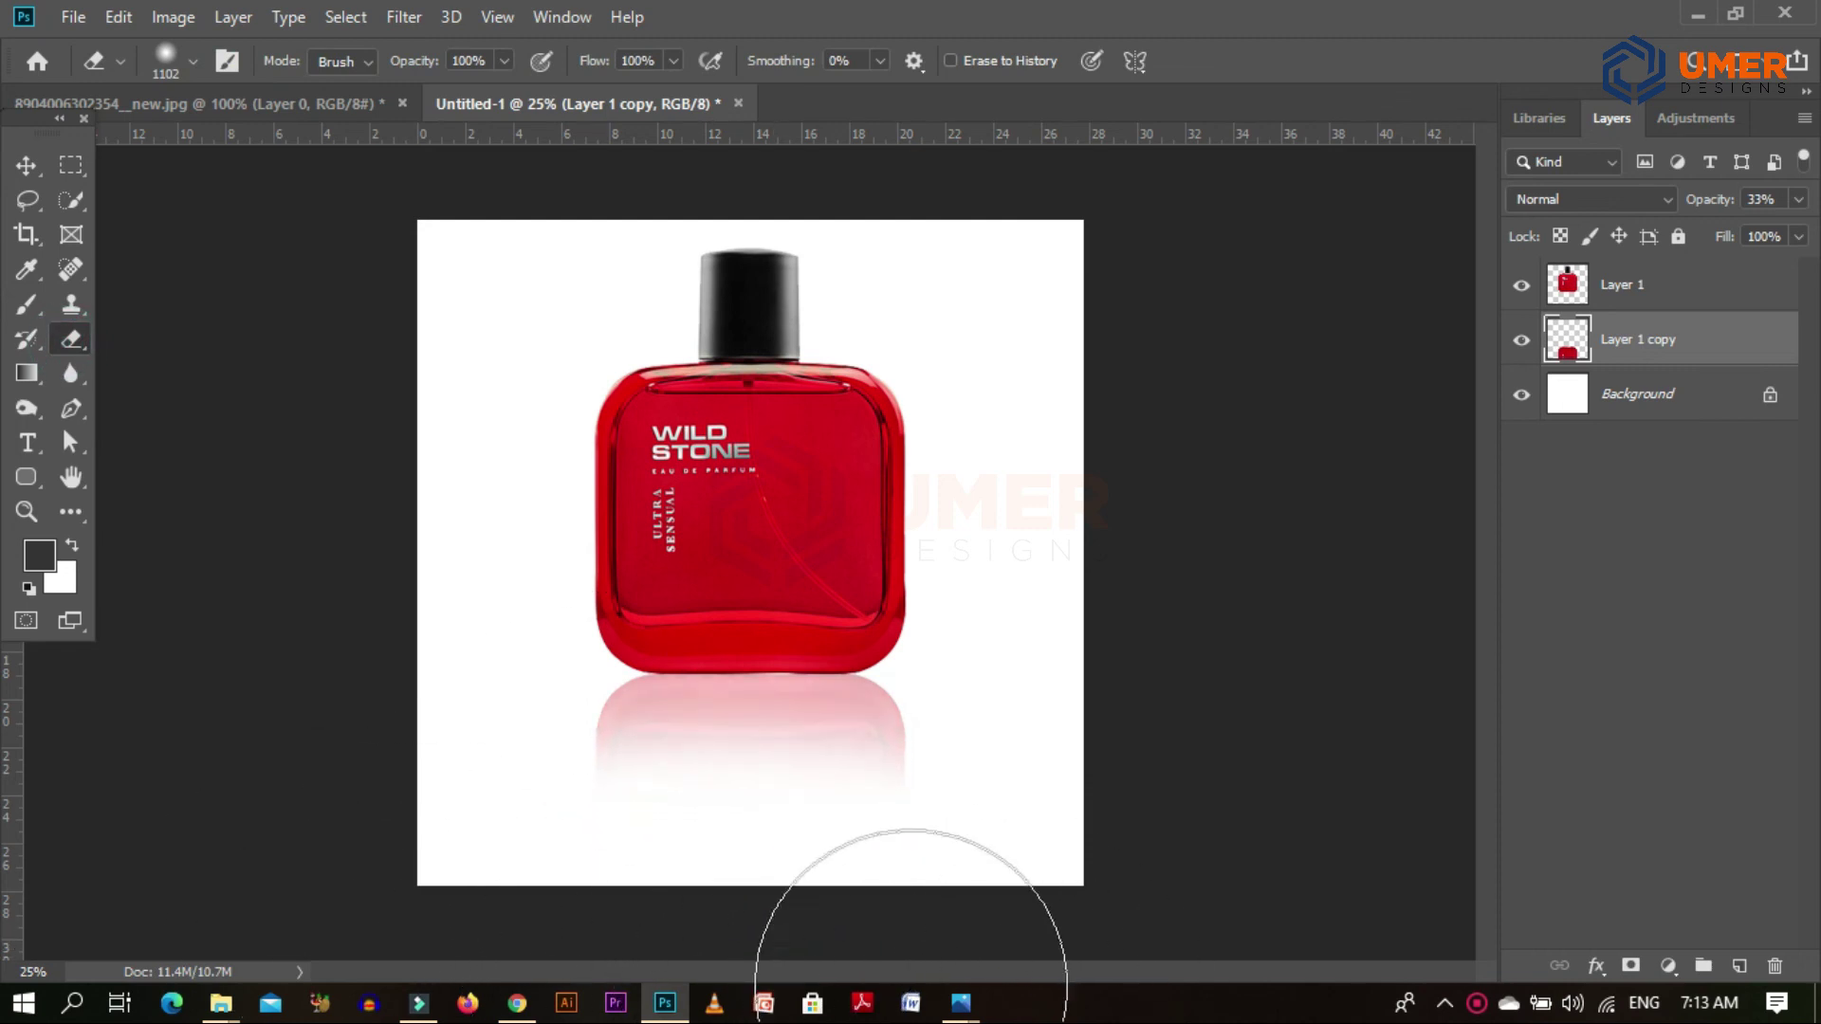
Scale the bottle and its reflection together to about 62.33%, position them in the upper middle of the canvas, and deselect them.
click(25, 164)
drag(975, 269, 858, 763)
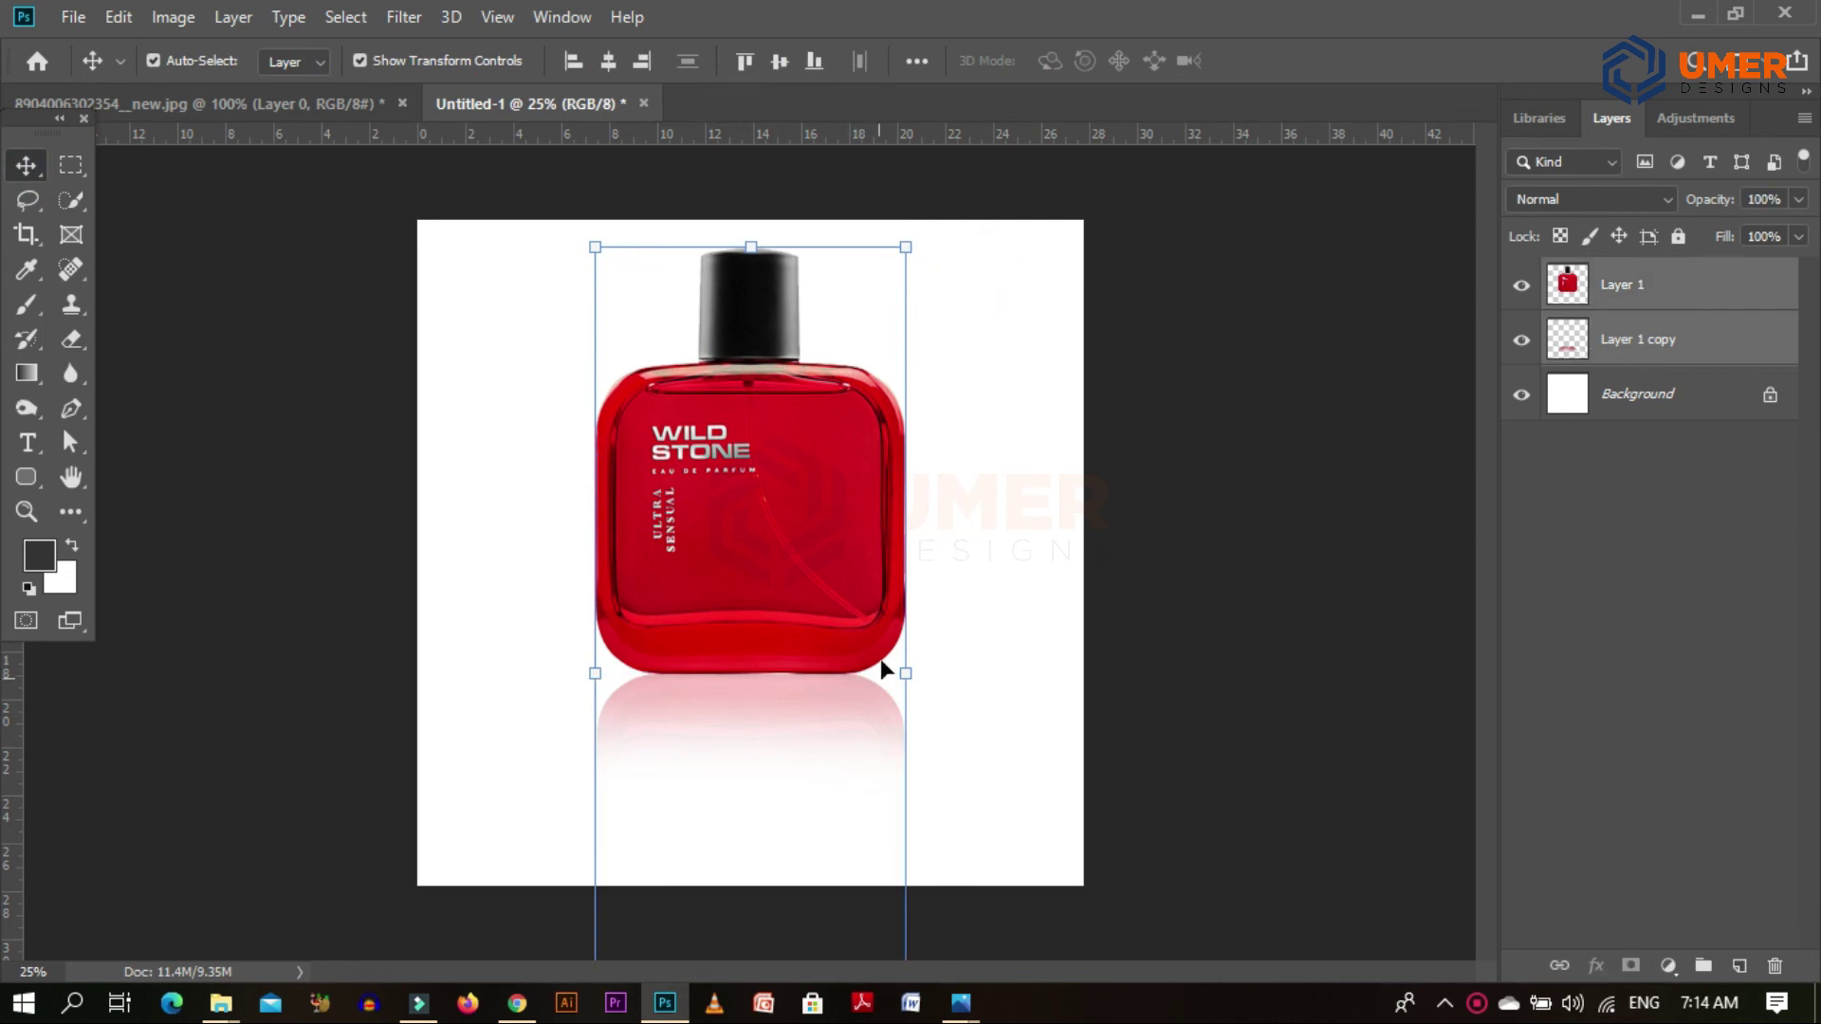
drag(913, 258, 892, 403)
drag(815, 618, 815, 544)
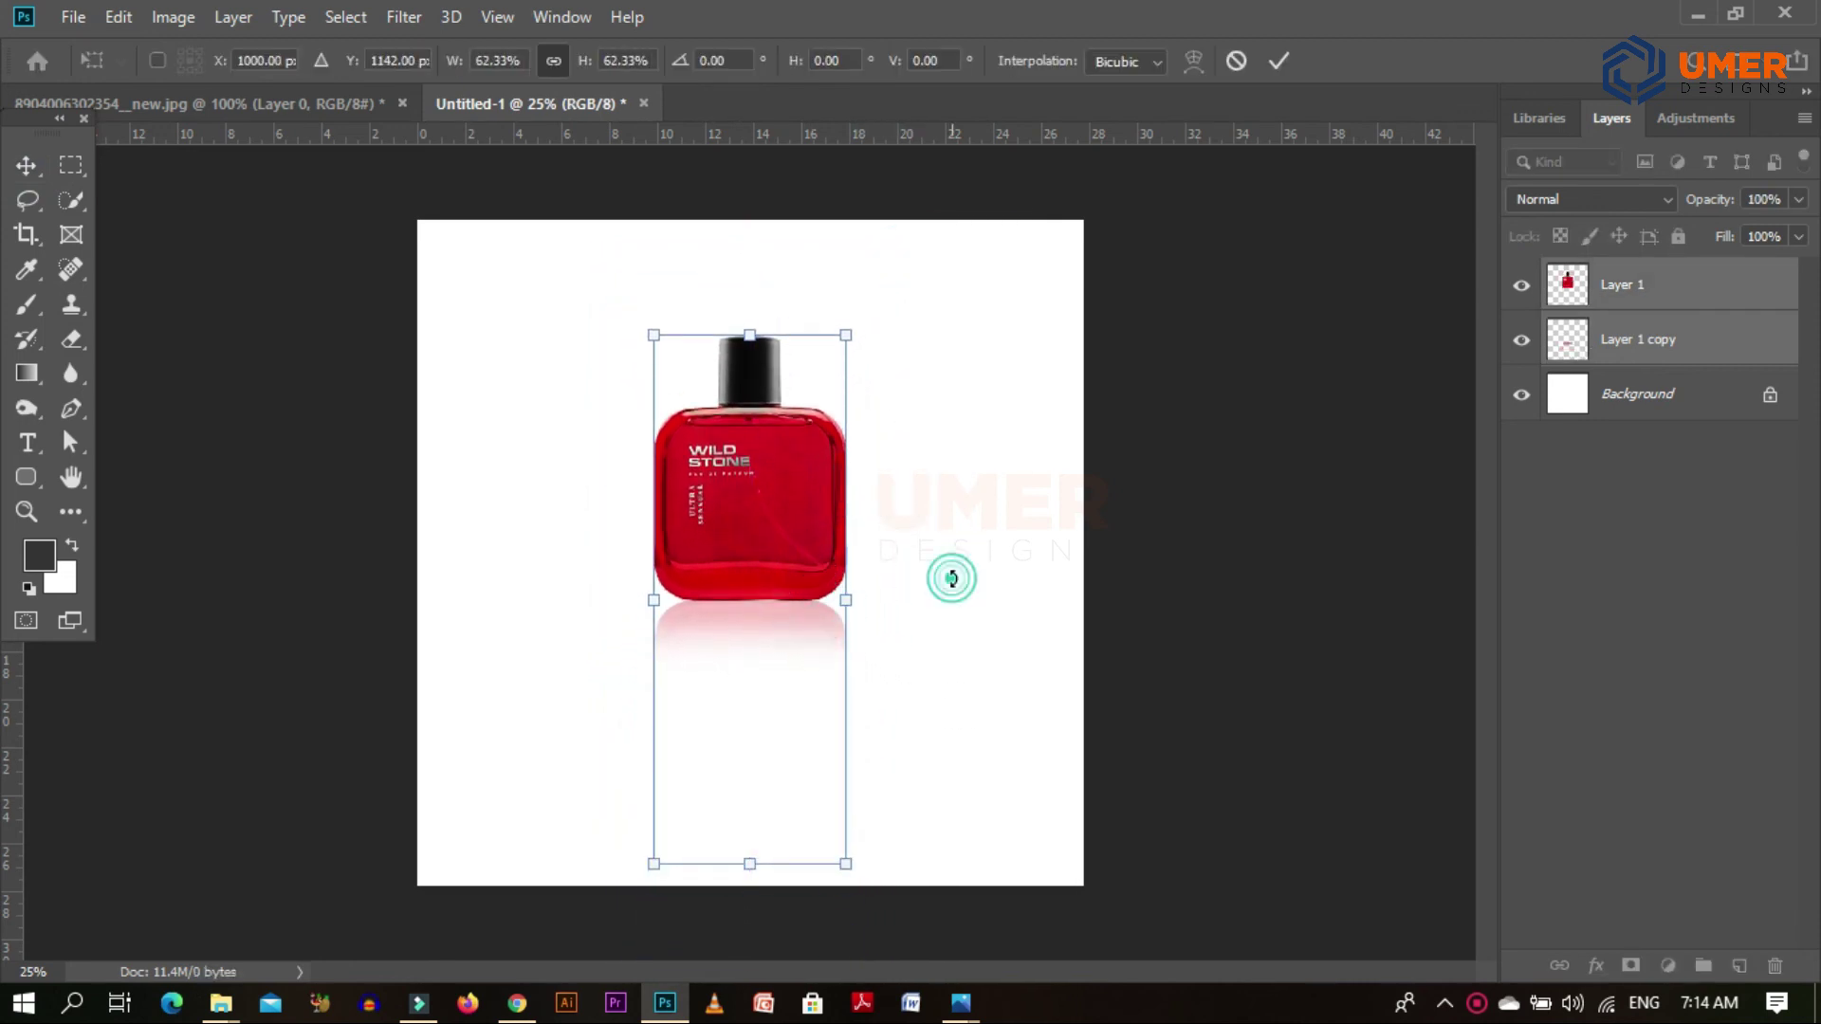
click(337, 423)
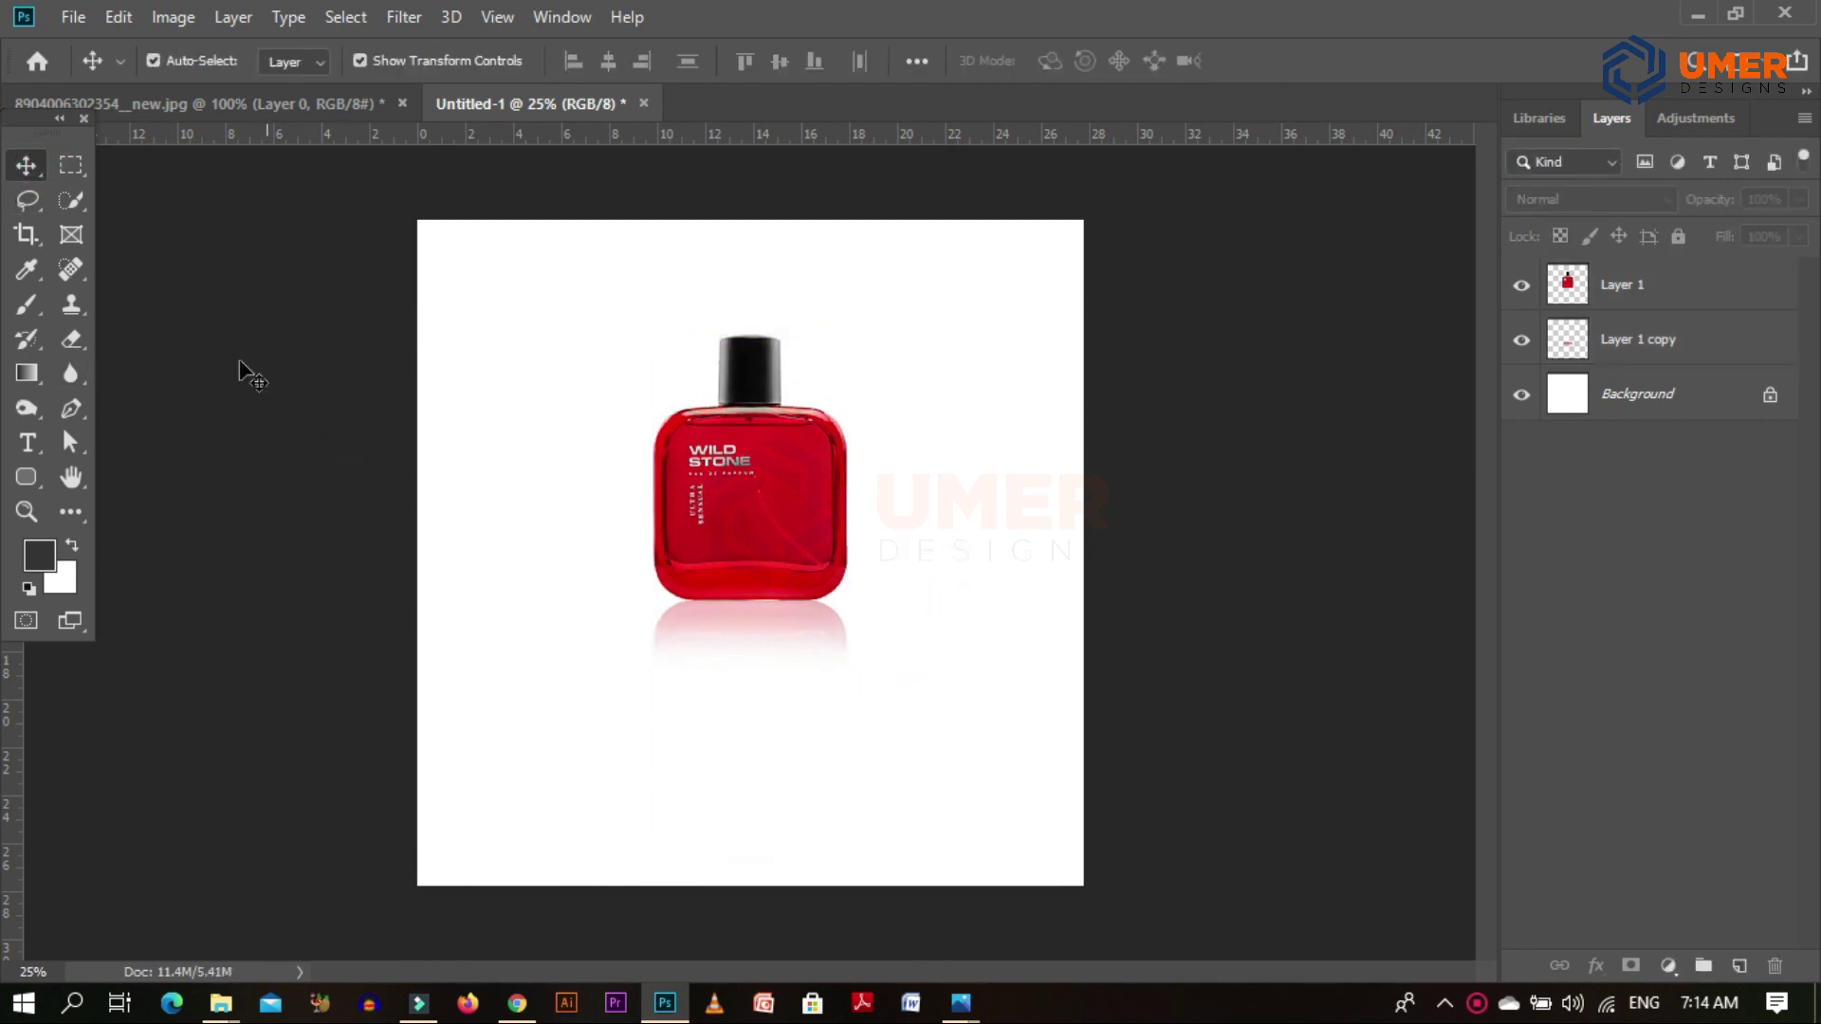